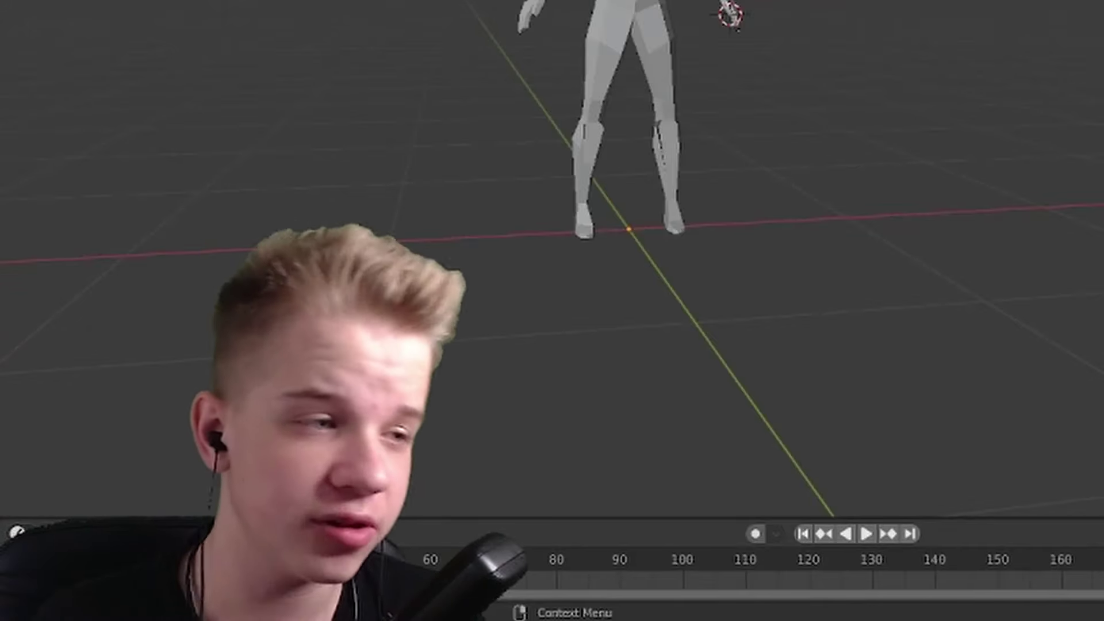
- Open the female body mesh for editing in front orthographic view with solid shading
{"action": "scroll", "coordinate": [726, 29], "scroll_direction": "up", "scroll_amount": 5}
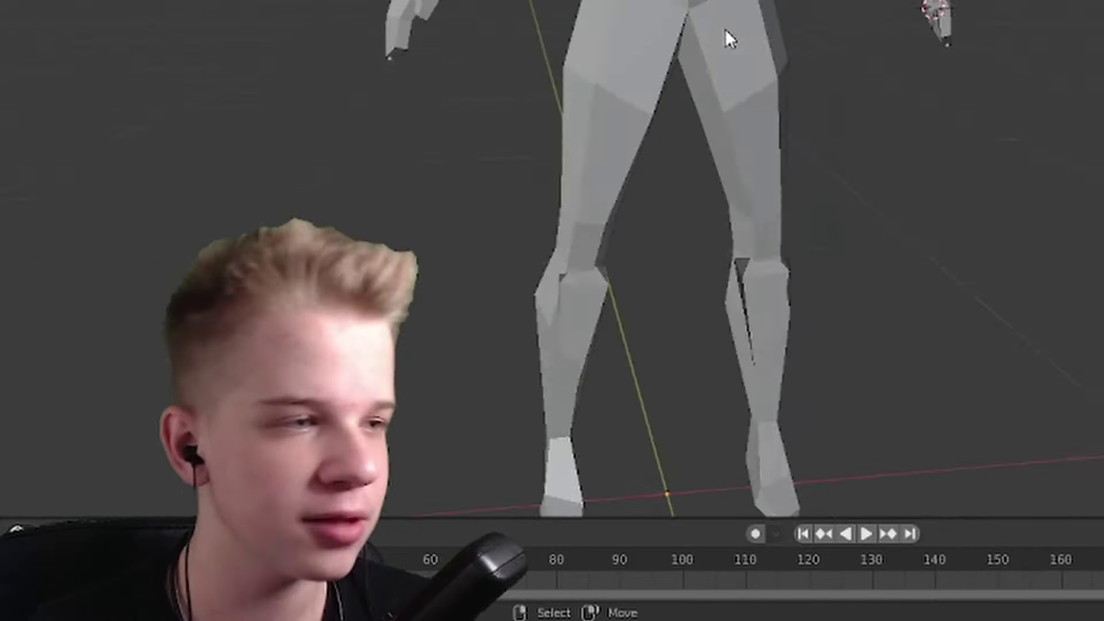
{"action": "scroll", "coordinate": [707, 38], "scroll_direction": "down", "scroll_amount": 5}
{"action": "key", "text": "KP_1"}
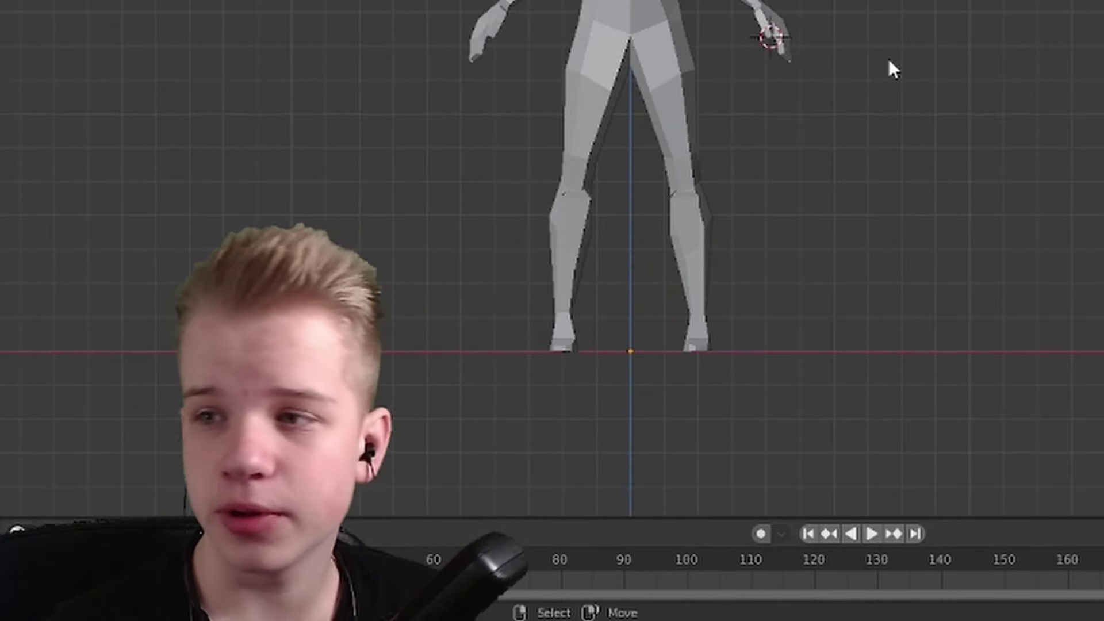
{"action": "scroll", "coordinate": [744, 119], "scroll_direction": "up", "scroll_amount": 3}
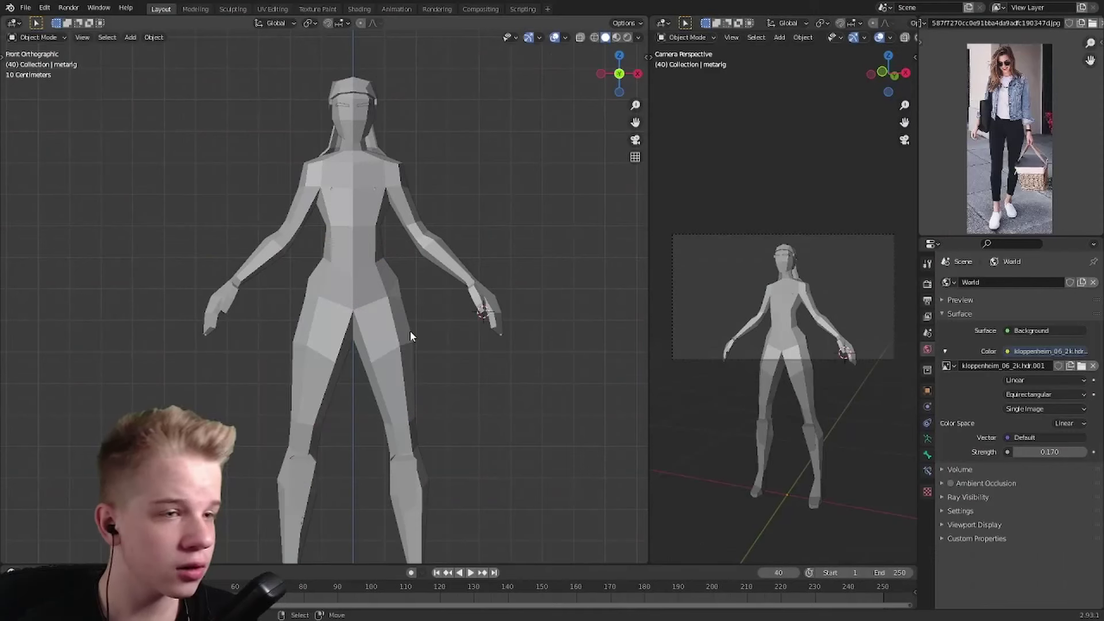
{"action": "left_click", "coordinate": [389, 326]}
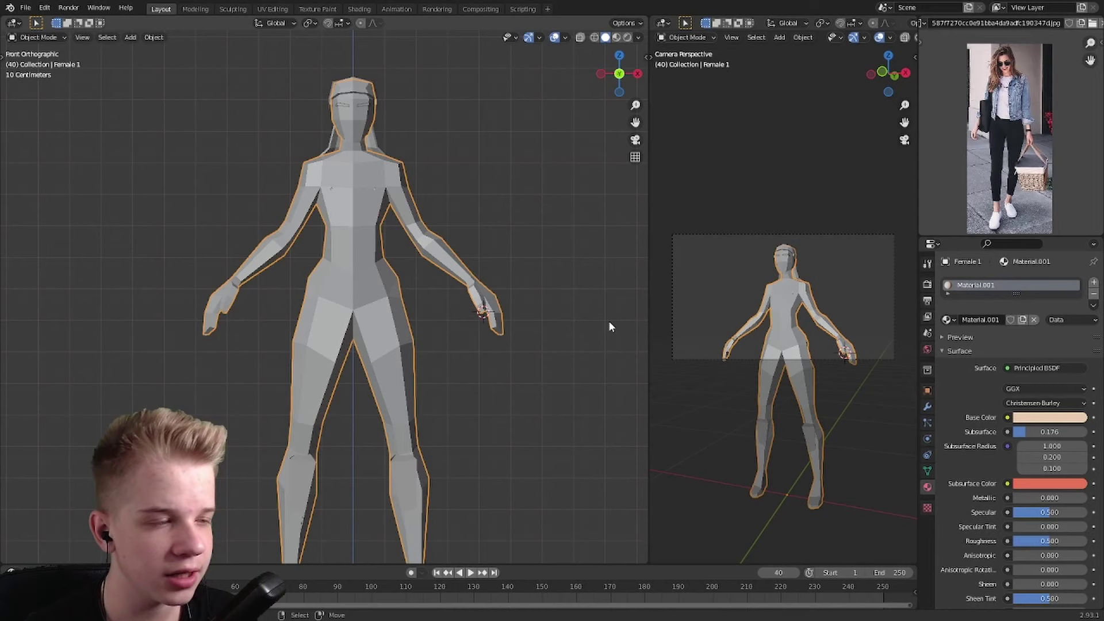
{"action": "key", "text": "Tab"}
{"action": "middle_click_drag", "start_coordinate": [462, 411], "coordinate": [436, 374], "text": "shift"}
{"action": "left_click", "coordinate": [372, 327]}
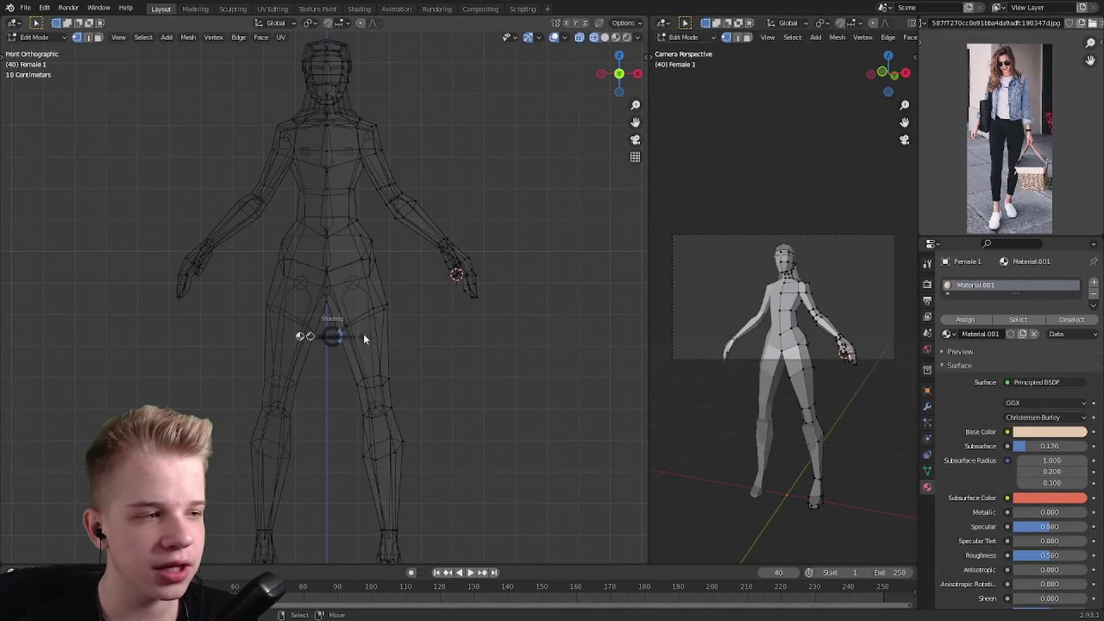
{"action": "key", "text": "z"}
{"action": "left_click", "coordinate": [439, 329]}
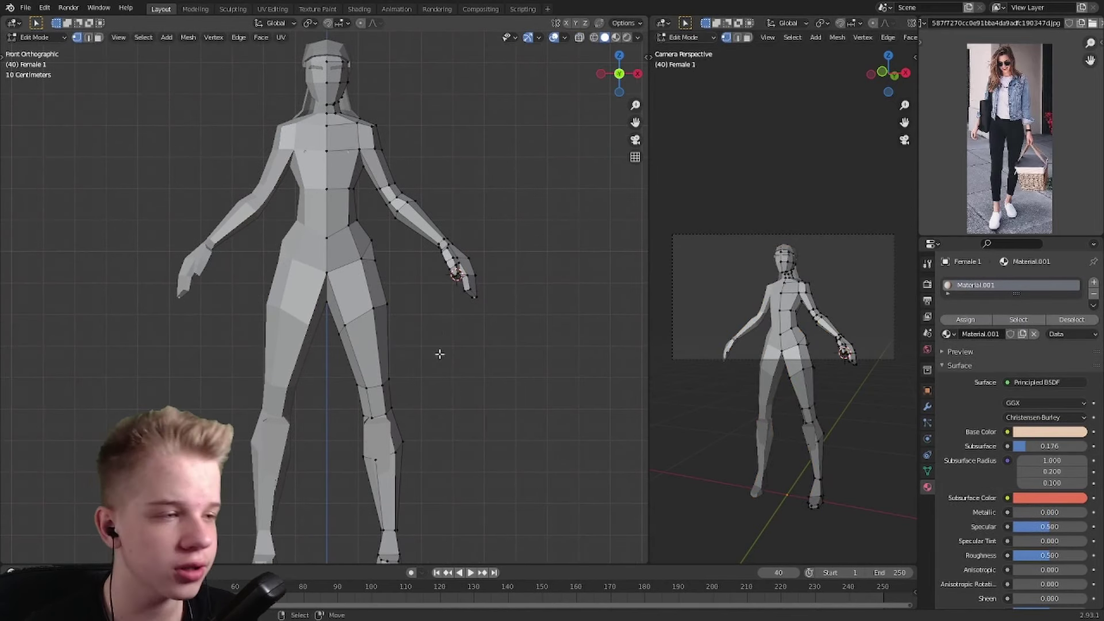
- Circle-select the body's hip and leg vertices in wireframe, from the waist down to just above the ankle
{"action": "mouse_move", "coordinate": [440, 354]}
{"action": "middle_mouse_down", "text": "shift"}
{"action": "mouse_move", "coordinate": [464, 313]}
{"action": "mouse_move", "coordinate": [457, 364]}
{"action": "middle_mouse_up", "text": "shift"}
{"action": "key", "text": "shift+z"}
{"action": "key", "text": "c"}
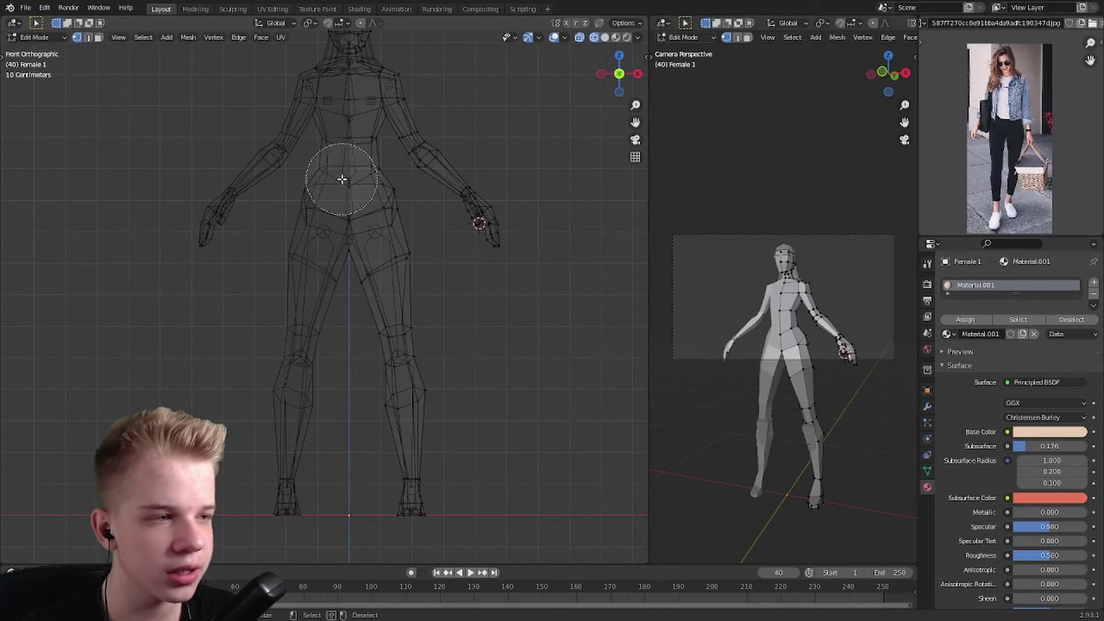
{"action": "left_click_drag", "start_coordinate": [380, 214], "coordinate": [382, 252]}
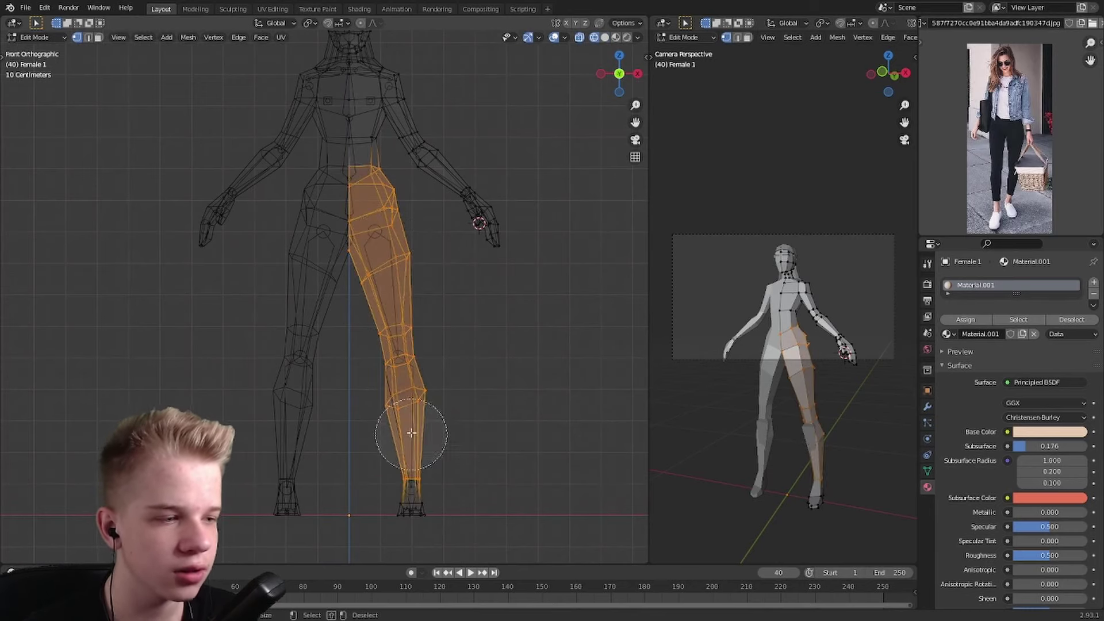
{"action": "key", "text": "Escape"}
- Duplicate the selected hip and leg geometry in place and separate it into its own trousers object
{"action": "mouse_move", "coordinate": [403, 450]}
{"action": "middle_mouse_down"}
{"action": "mouse_move", "coordinate": [510, 424]}
{"action": "mouse_move", "coordinate": [529, 386]}
{"action": "middle_mouse_up"}
{"action": "key", "text": "shift+z"}
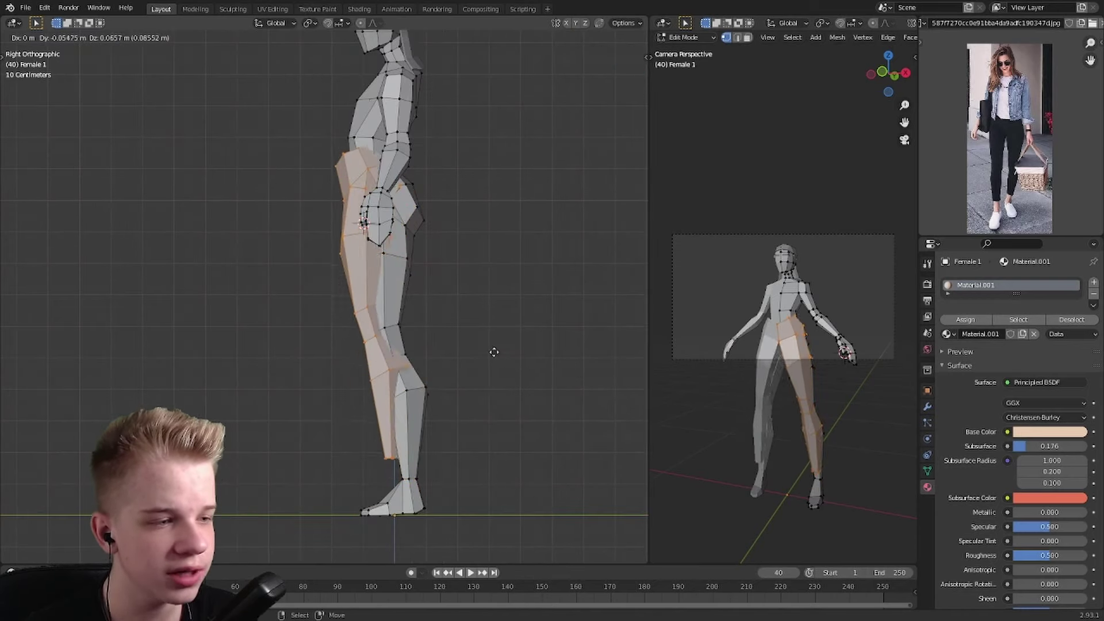
{"action": "right_click", "coordinate": [493, 375]}
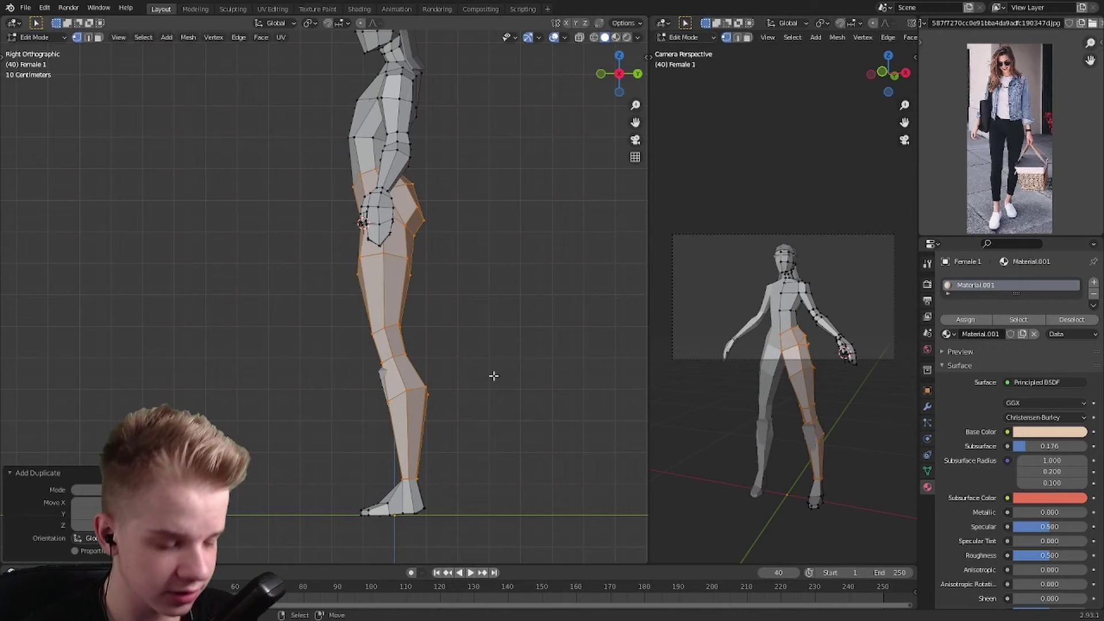
{"action": "left_click", "coordinate": [489, 377]}
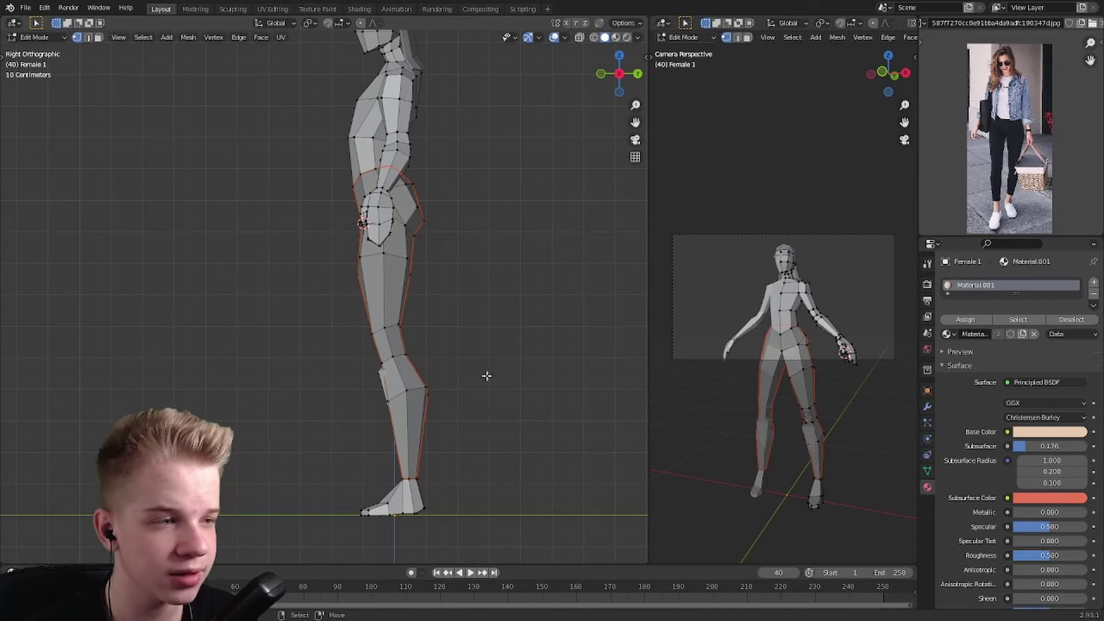
{"action": "key", "text": "Tab"}
- Edit the separated trousers object and slide the front centre waist vertex down toward the crotch
{"action": "middle_click_drag", "start_coordinate": [410, 369], "coordinate": [405, 395]}
{"action": "left_click", "coordinate": [406, 396]}
{"action": "key", "text": "KP_1"}
{"action": "scroll", "coordinate": [537, 370], "scroll_direction": "up", "scroll_amount": 4}
{"action": "key", "text": "Tab"}
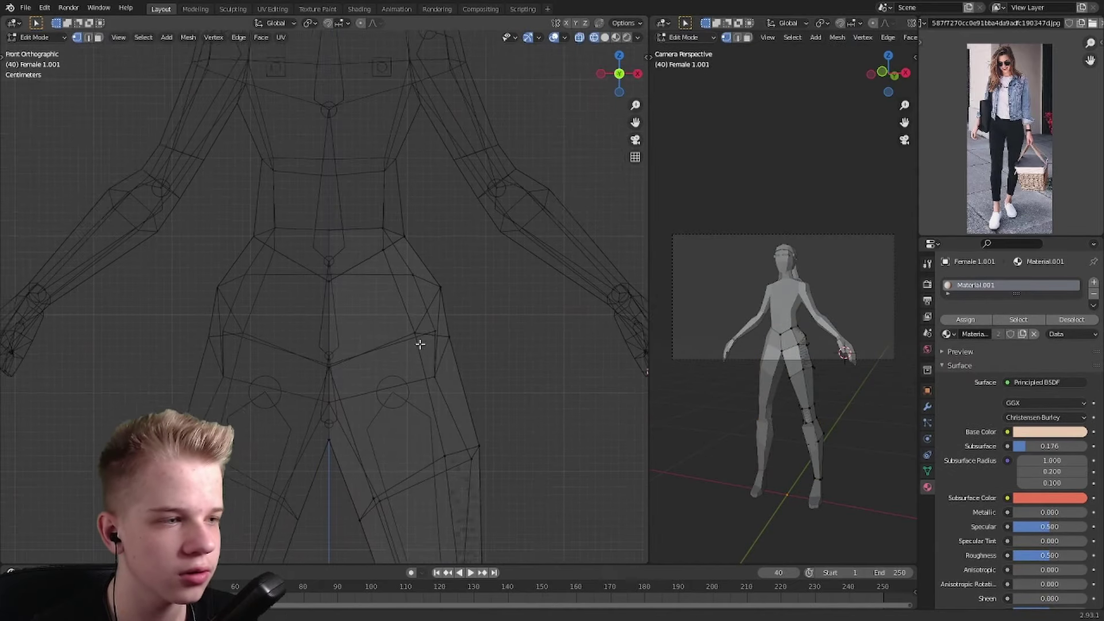
{"action": "scroll", "coordinate": [371, 315], "scroll_direction": "up", "scroll_amount": 3}
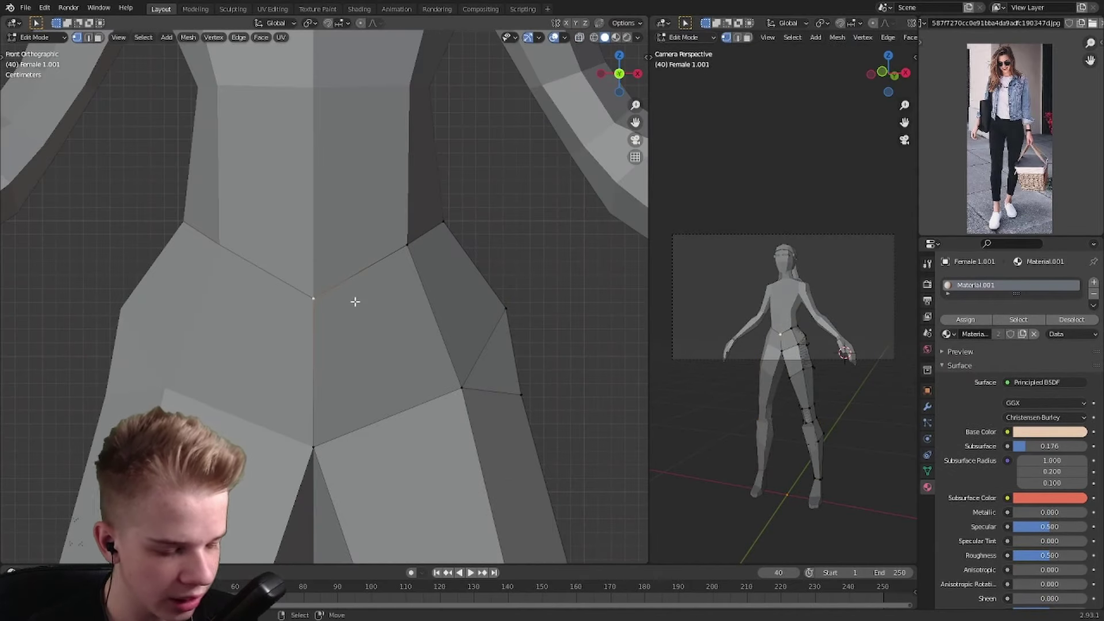
{"action": "key", "text": "g"}
{"action": "key", "text": "g"}
{"action": "left_click", "coordinate": [359, 325]}
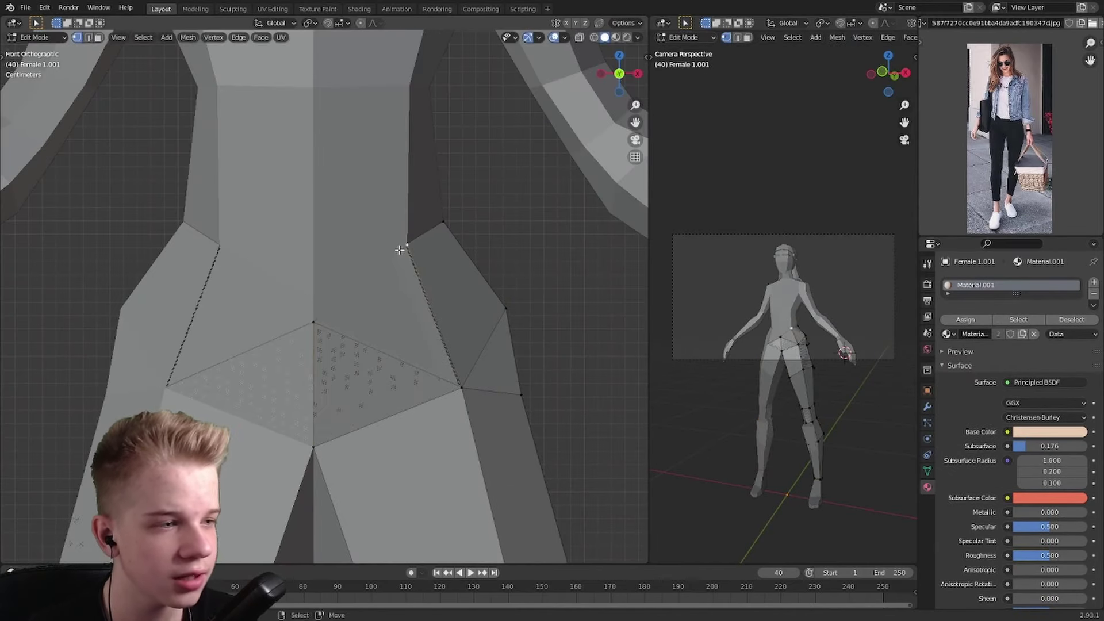
- Slide the side vertices of the trousers' waistline down to follow the lowered front
{"action": "middle_click_drag", "start_coordinate": [407, 259], "coordinate": [392, 338]}
{"action": "key", "text": "KP_1"}
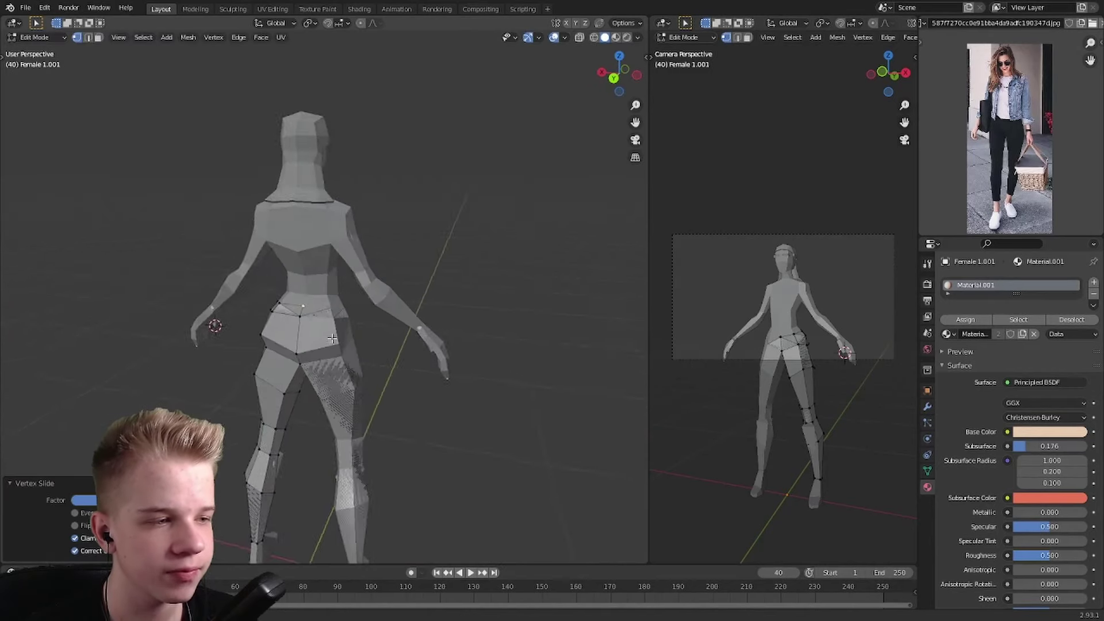
{"action": "scroll", "coordinate": [605, 313], "scroll_direction": "up", "scroll_amount": 3}
{"action": "scroll", "coordinate": [586, 295], "scroll_direction": "down", "scroll_amount": 3}
{"action": "key", "text": "grave"}
{"action": "left_click", "coordinate": [606, 313]}
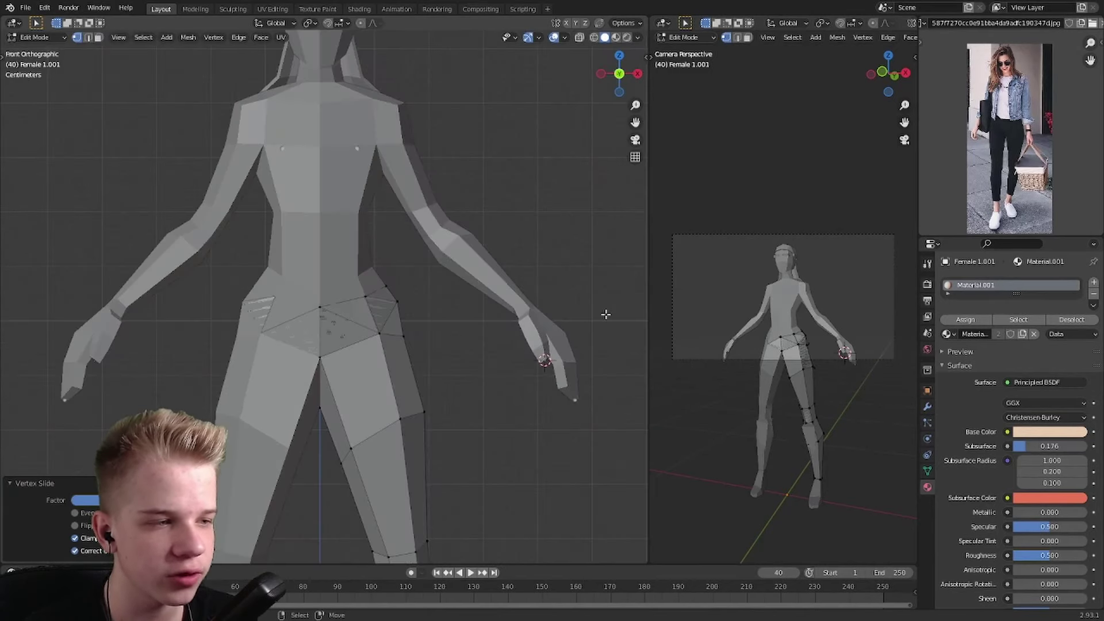
- Add a Solidify modifier to the trousers and set its thickness to about -0.008 m
{"action": "left_click", "coordinate": [928, 406]}
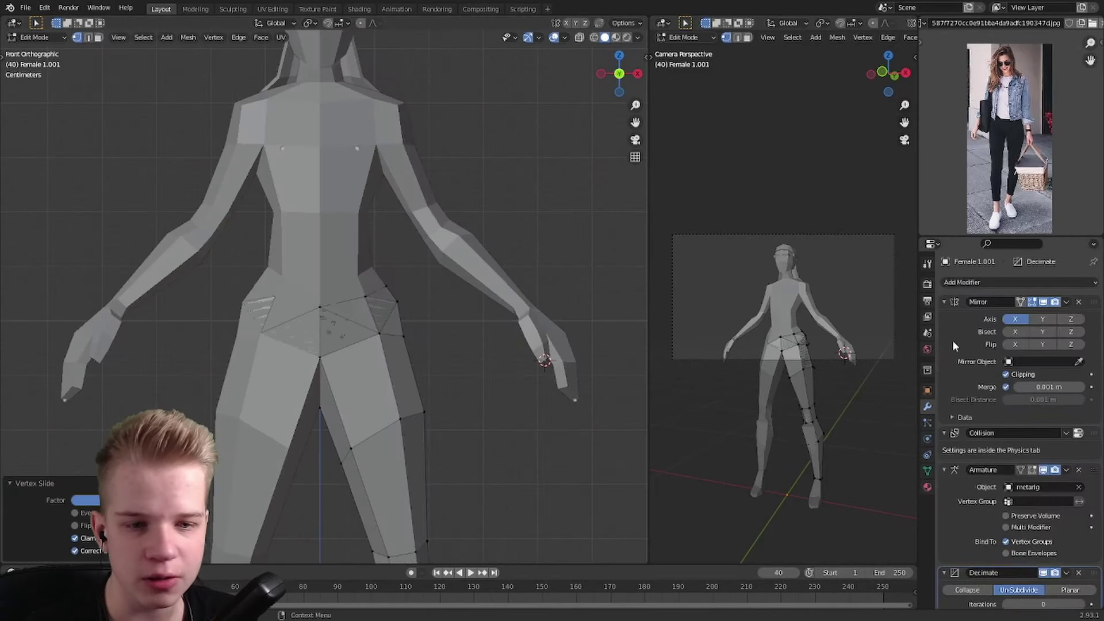
{"action": "left_click", "coordinate": [967, 283]}
{"action": "left_click", "coordinate": [866, 479]}
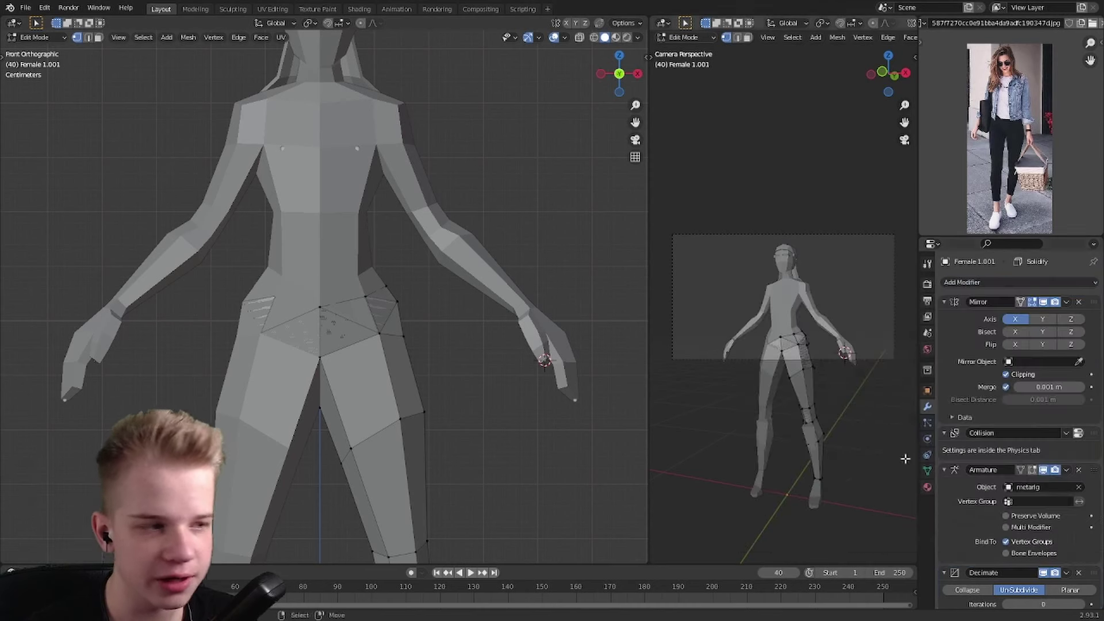
{"action": "scroll", "coordinate": [1064, 460], "scroll_direction": "down", "scroll_amount": 5}
{"action": "left_click_drag", "start_coordinate": [1044, 439], "coordinate": [1032, 440]}
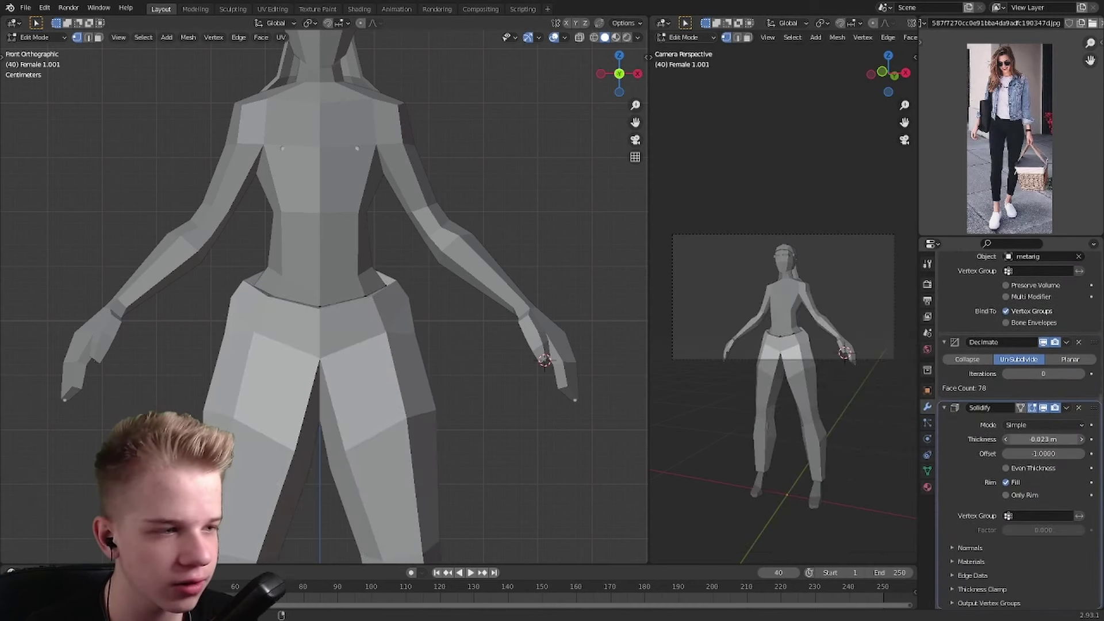
- Examine how the thickened trousers fit the body from the front and side, especially around the knee
{"action": "key", "text": "Tab"}
{"action": "scroll", "coordinate": [364, 387], "scroll_direction": "down", "scroll_amount": 3}
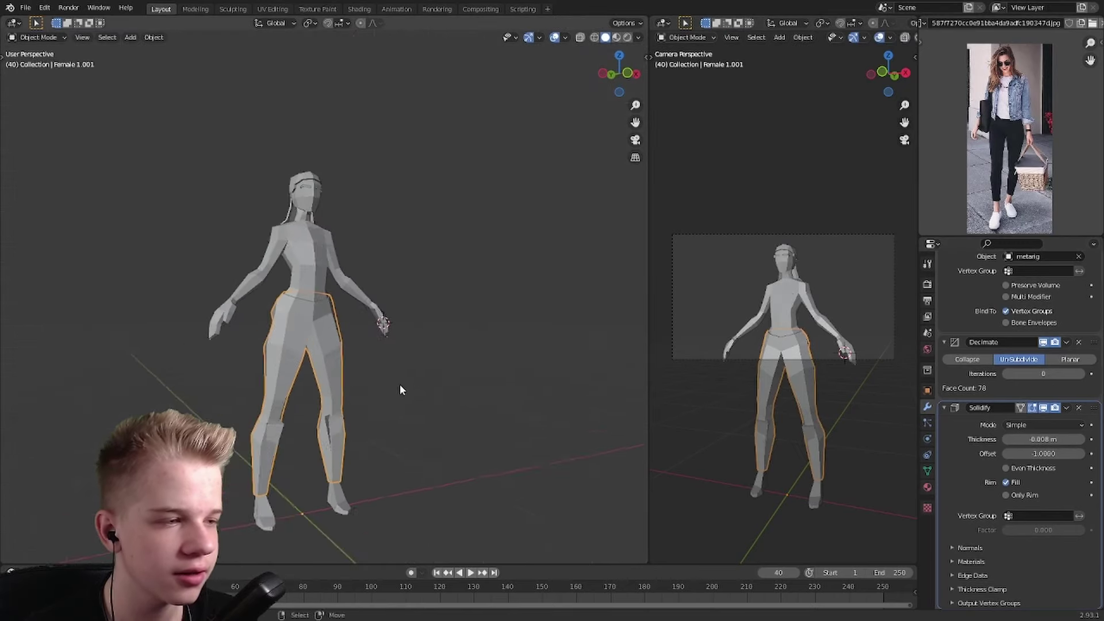
{"action": "middle_click_drag", "start_coordinate": [402, 387], "coordinate": [370, 288]}
{"action": "key", "text": "KP_1"}
{"action": "middle_click_drag", "start_coordinate": [554, 344], "coordinate": [575, 322]}
{"action": "key", "text": "KP_3"}
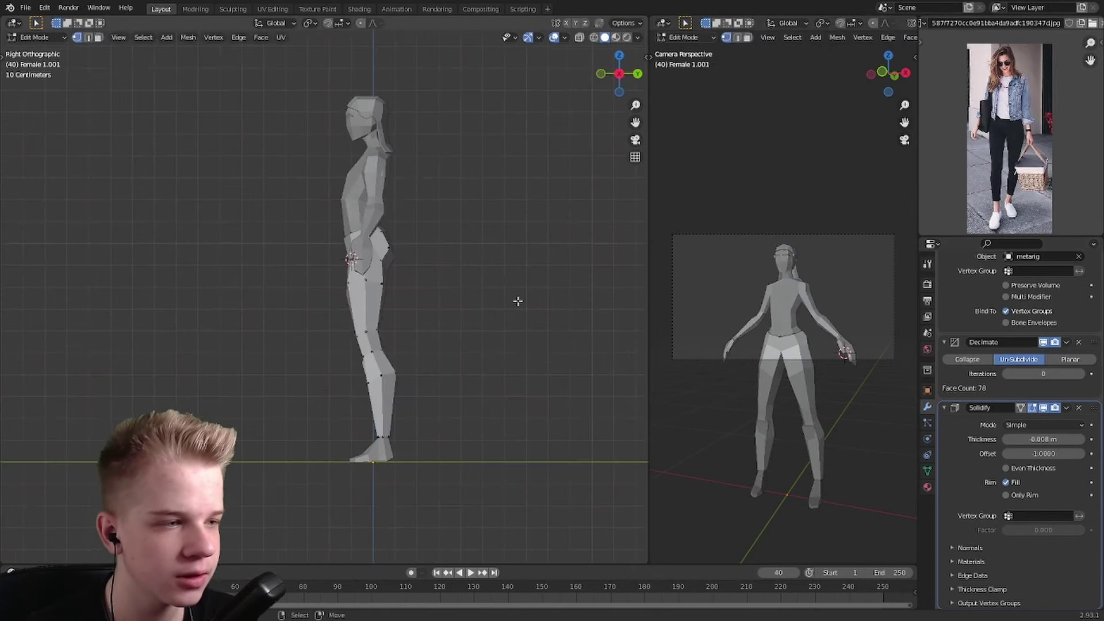
{"action": "scroll", "coordinate": [518, 301], "scroll_direction": "up", "scroll_amount": 5}
{"action": "key", "text": "Tab"}
{"action": "key", "text": "z"}
{"action": "left_click", "coordinate": [509, 291]}
{"action": "key", "text": "shift+z"}
{"action": "scroll", "coordinate": [460, 287], "scroll_direction": "up", "scroll_amount": 3}
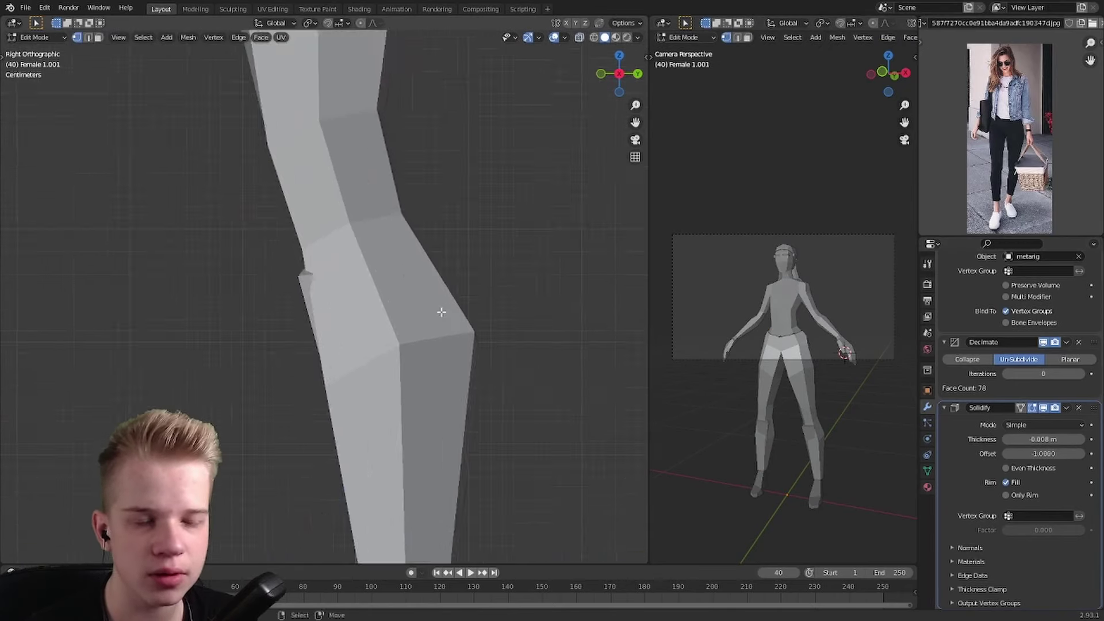
- Adjust the inner and outer knee vertices of the trouser leg in wireframe front view to fit the body
{"action": "key", "text": "KP_1"}
{"action": "scroll", "coordinate": [449, 271], "scroll_direction": "down", "scroll_amount": 3}
{"action": "scroll", "coordinate": [449, 270], "scroll_direction": "up", "scroll_amount": 4}
{"action": "key", "text": "shift+z"}
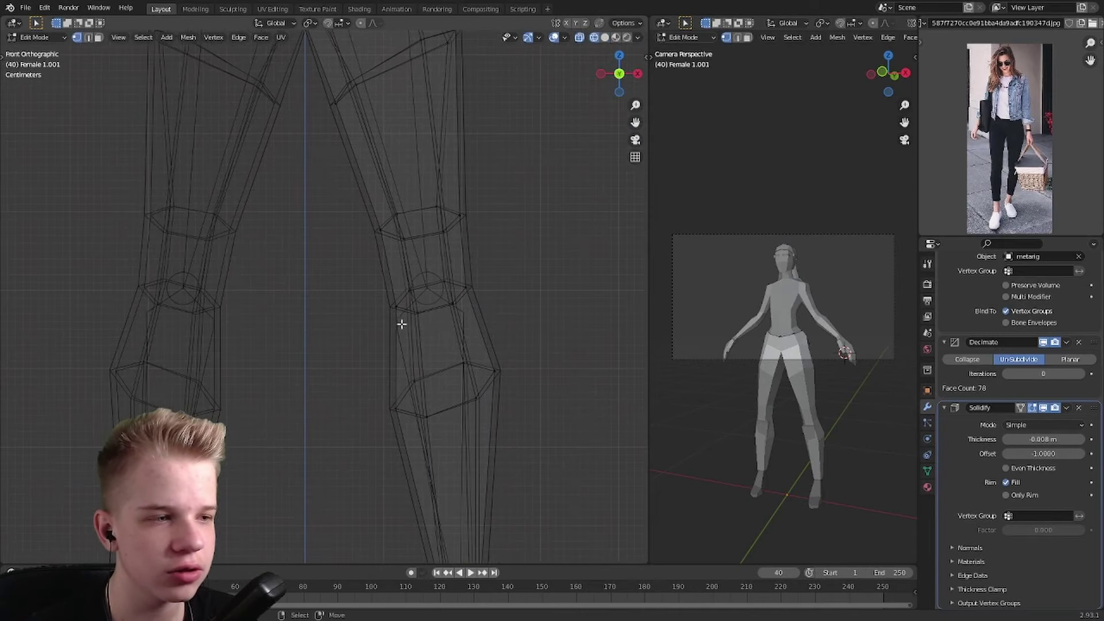
{"action": "left_click_drag", "start_coordinate": [399, 296], "coordinate": [400, 294]}
{"action": "key", "text": "g"}
{"action": "left_click", "coordinate": [489, 293]}
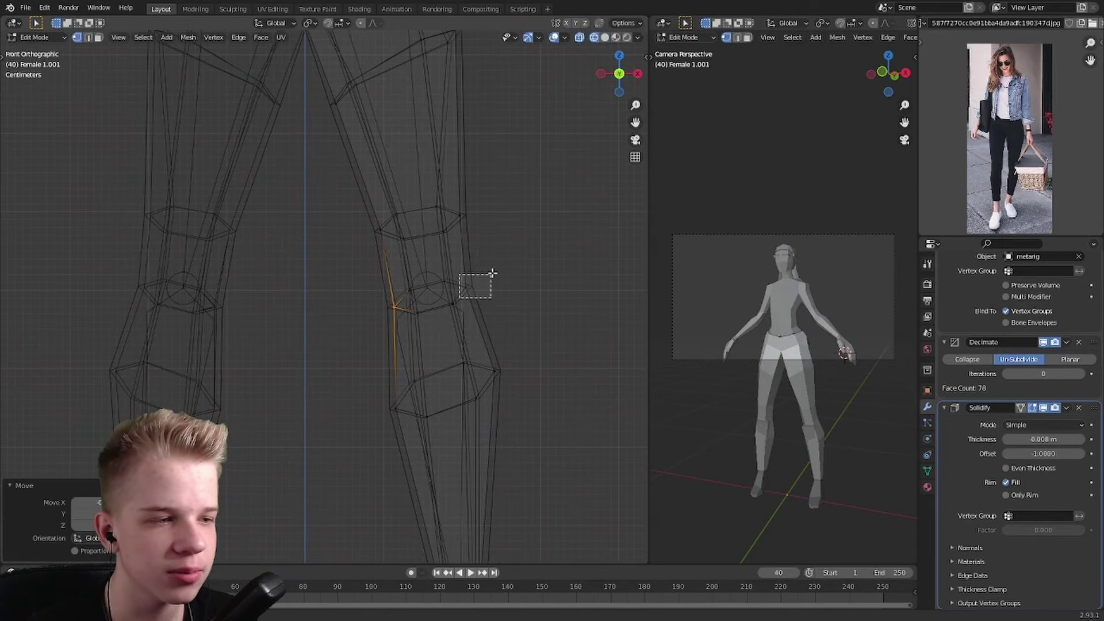
{"action": "left_click_drag", "start_coordinate": [492, 272], "coordinate": [501, 270]}
{"action": "key", "text": "z"}
{"action": "key", "text": "KP_3"}
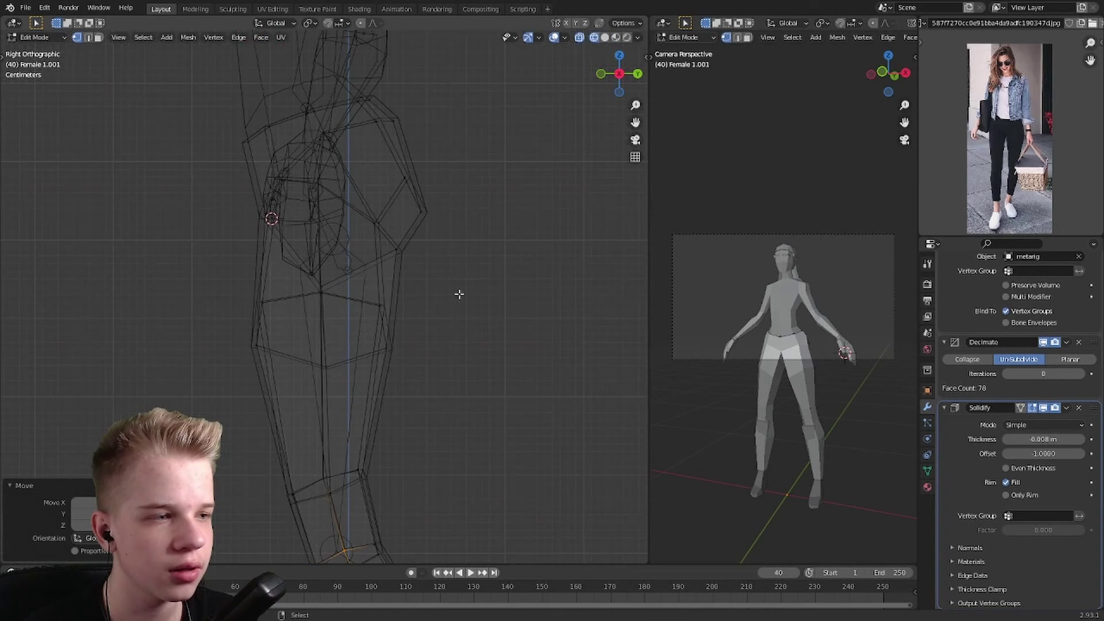
- Check the trousers in side and back views in solid shading, focusing on the hip and upper leg
{"action": "scroll", "coordinate": [386, 306], "scroll_direction": "up", "scroll_amount": 3}
{"action": "left_click", "coordinate": [491, 236]}
{"action": "key", "text": "z"}
{"action": "left_click", "coordinate": [581, 237]}
{"action": "key", "text": "Tab"}
{"action": "scroll", "coordinate": [519, 304], "scroll_direction": "down", "scroll_amount": 4}
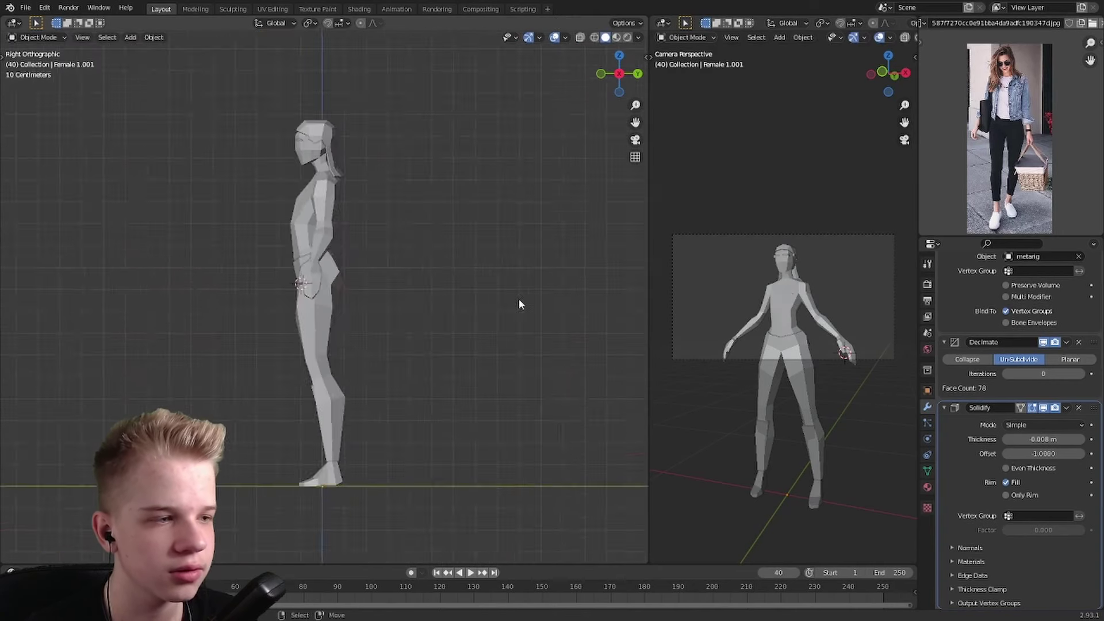
{"action": "key", "text": "ctrl+KP_1"}
{"action": "scroll", "coordinate": [363, 301], "scroll_direction": "up", "scroll_amount": 3}
{"action": "key", "text": "KP_3"}
{"action": "key", "text": "Tab"}
{"action": "scroll", "coordinate": [338, 217], "scroll_direction": "up", "scroll_amount": 4}
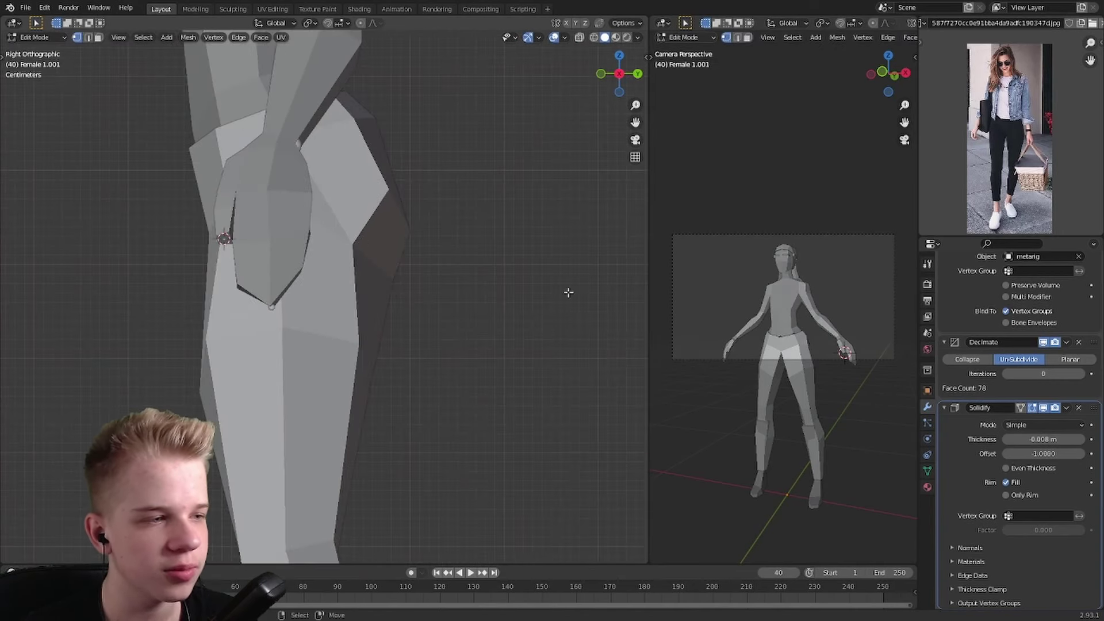
- Inspect the solidified trousers from the back, side and front for gaps and the shape of the waistline
{"action": "key", "text": "Tab"}
{"action": "key", "text": "ctrl+KP_1"}
{"action": "scroll", "coordinate": [308, 258], "scroll_direction": "down", "scroll_amount": 5}
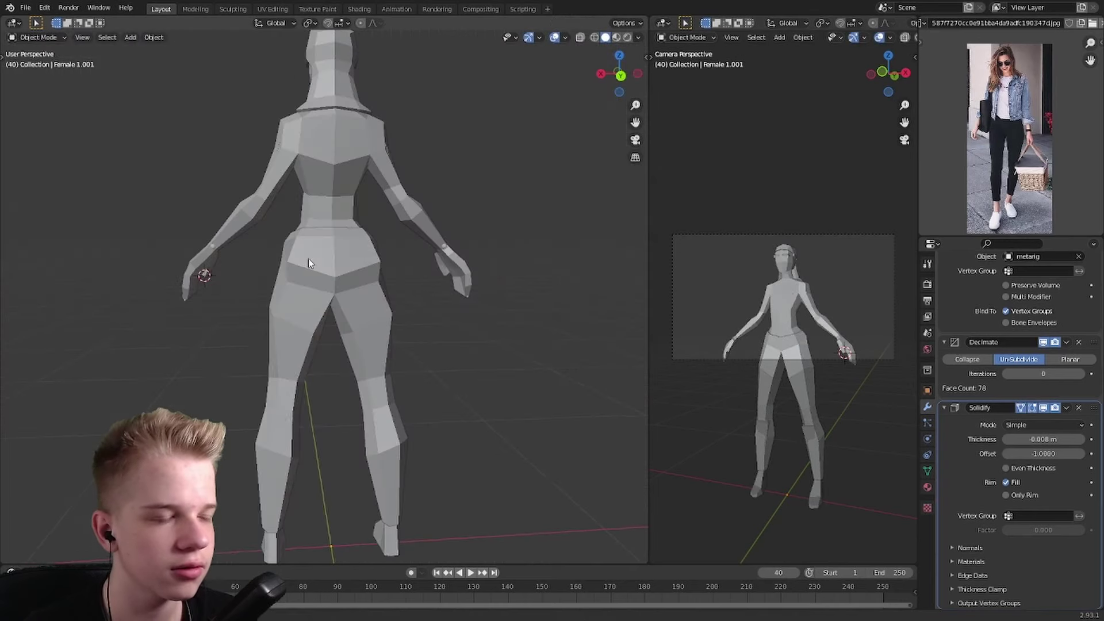
{"action": "middle_click_drag", "start_coordinate": [308, 258], "coordinate": [364, 314]}
{"action": "key", "text": "KP_3"}
{"action": "key", "text": "grave"}
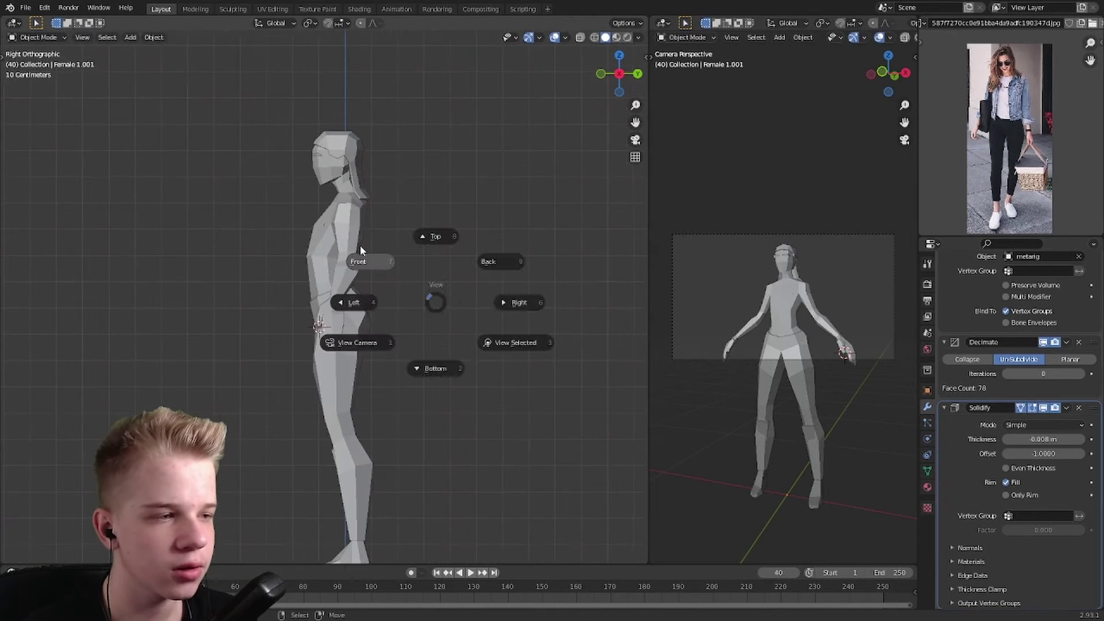
{"action": "left_click", "coordinate": [357, 260]}
{"action": "key", "text": "z"}
{"action": "left_click", "coordinate": [420, 408]}
{"action": "key", "text": "z"}
{"action": "left_click", "coordinate": [495, 388]}
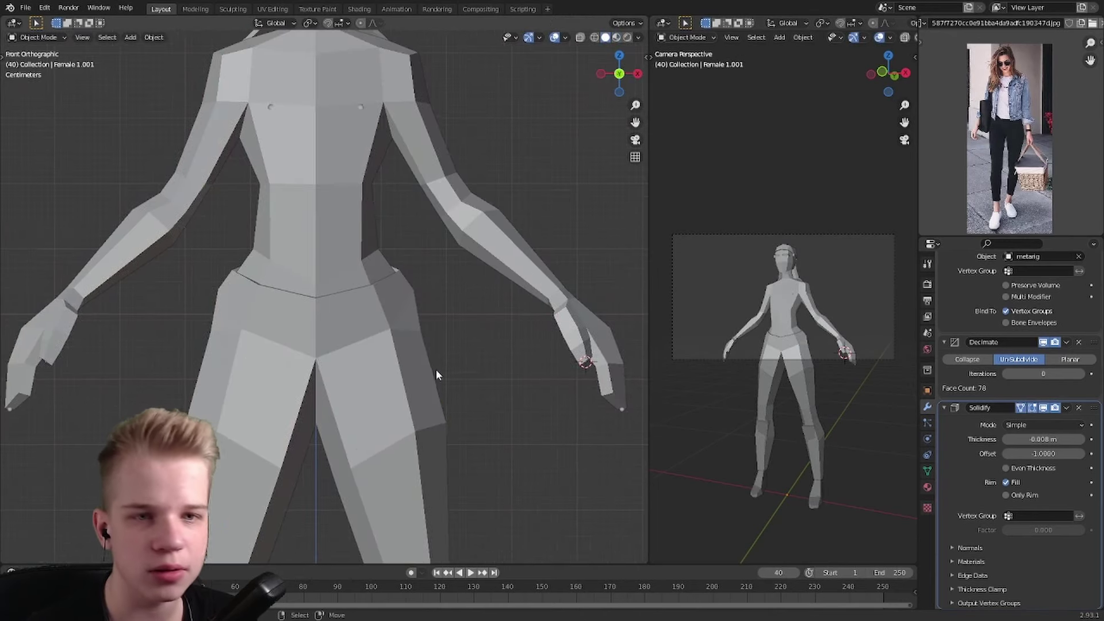
{"action": "scroll", "coordinate": [424, 328], "scroll_direction": "down", "scroll_amount": 5}
{"action": "middle_click_drag", "start_coordinate": [419, 291], "coordinate": [406, 291]}
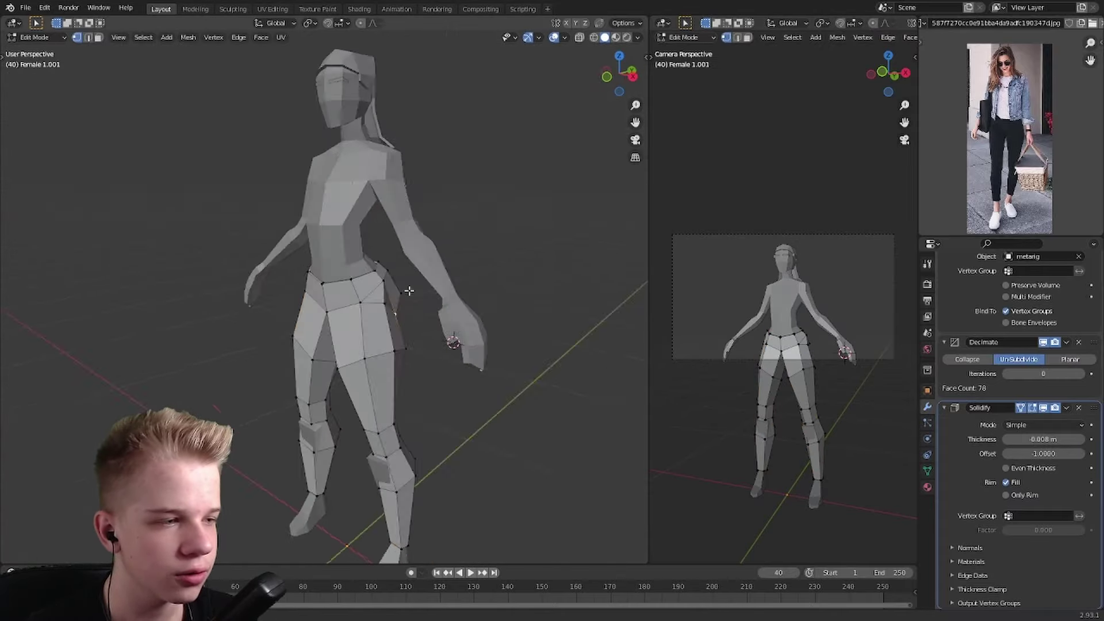
- Switch editing from the trousers to the female body mesh and frame its waist from the front
{"action": "key", "text": "KP_1"}
{"action": "scroll", "coordinate": [419, 216], "scroll_direction": "up", "scroll_amount": 3}
{"action": "left_click", "coordinate": [399, 266]}
{"action": "scroll", "coordinate": [395, 266], "scroll_direction": "down", "scroll_amount": 3}
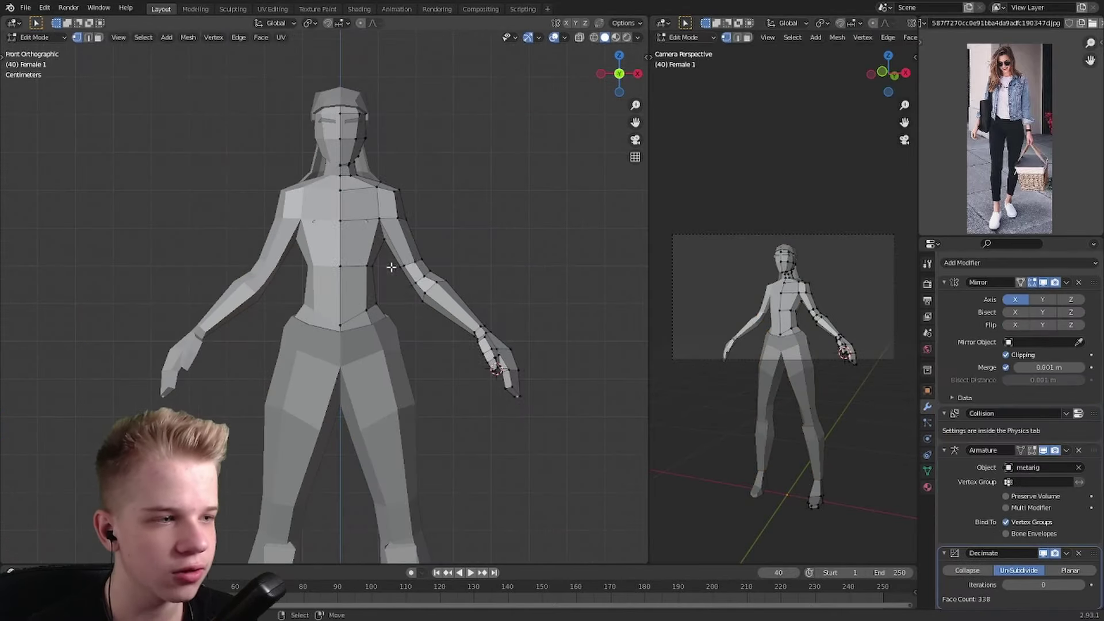
{"action": "key", "text": "Tab"}
{"action": "scroll", "coordinate": [460, 348], "scroll_direction": "up", "scroll_amount": 5}
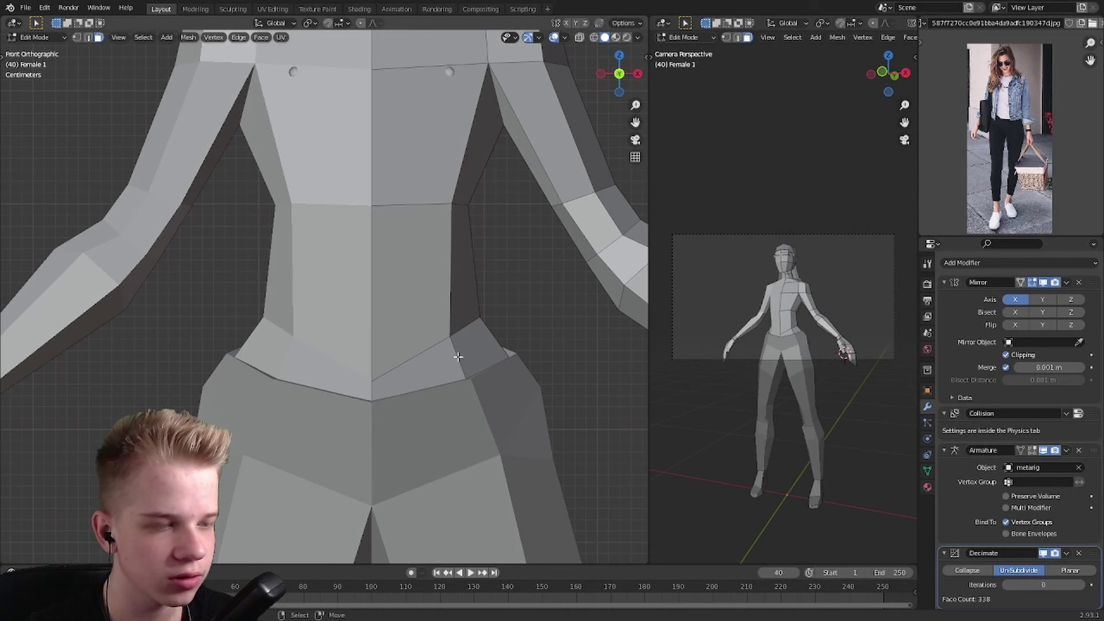
- Select one half of the female body's torso in wireframe vertex mode, from the hips up to the shoulder and neck base
{"action": "key", "text": "z"}
{"action": "left_click", "coordinate": [303, 370]}
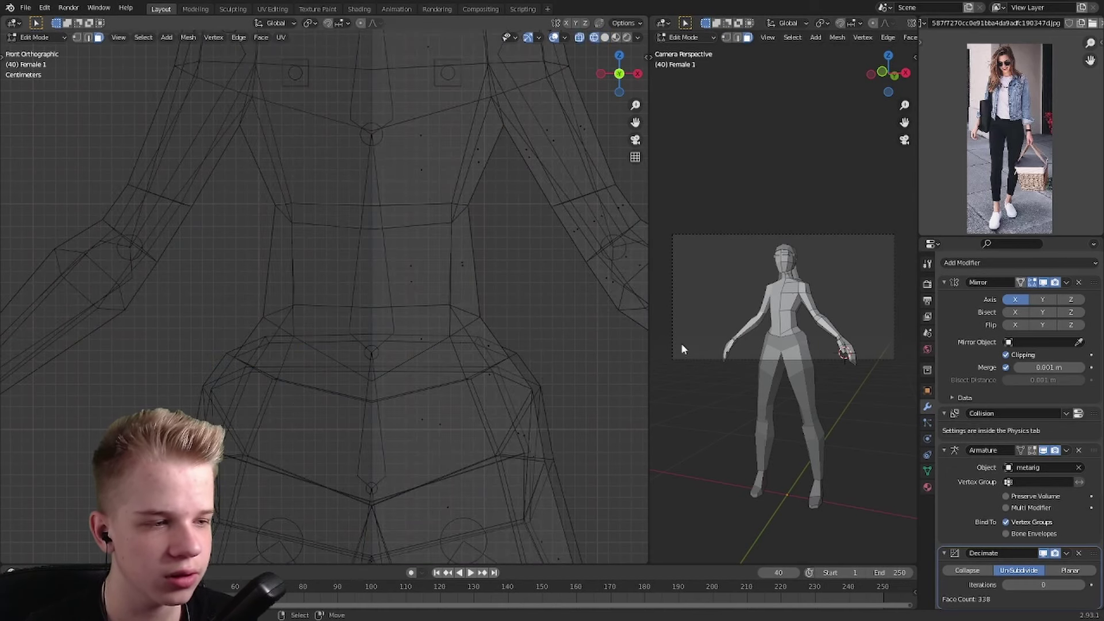
{"action": "key", "text": "1"}
{"action": "key", "text": "KP_3"}
{"action": "scroll", "coordinate": [405, 360], "scroll_direction": "down", "scroll_amount": 3}
{"action": "scroll", "coordinate": [405, 359], "scroll_direction": "up", "scroll_amount": 3}
{"action": "left_click", "coordinate": [402, 368], "text": "alt"}
{"action": "scroll", "coordinate": [403, 368], "scroll_direction": "down", "scroll_amount": 3}
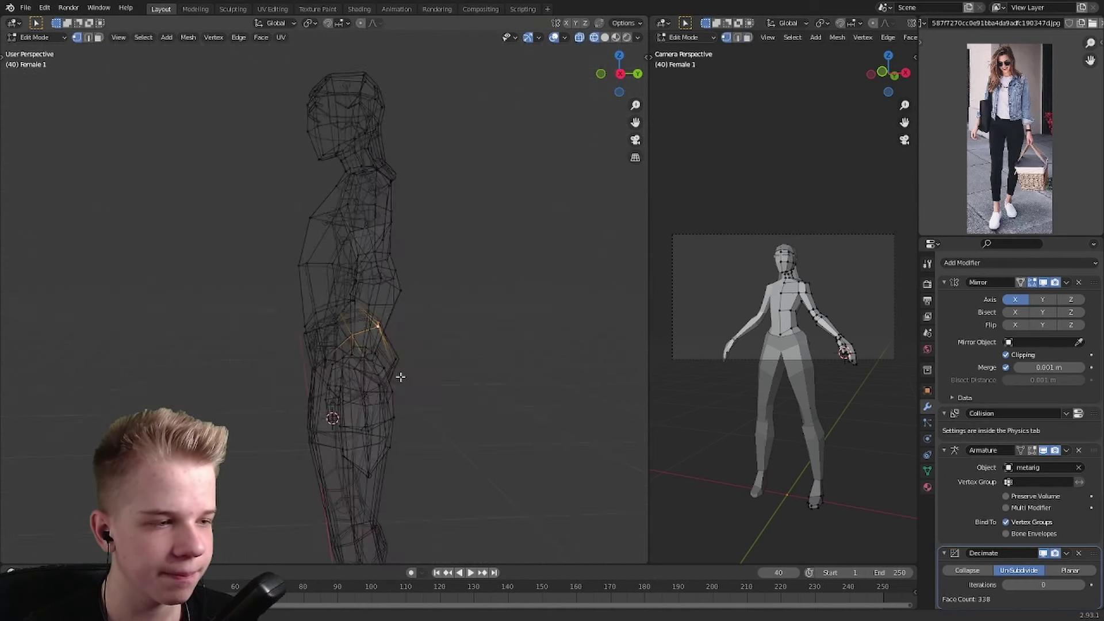
{"action": "middle_click_drag", "start_coordinate": [402, 368], "coordinate": [369, 366]}
{"action": "key", "text": "KP_1"}
{"action": "key", "text": "c"}
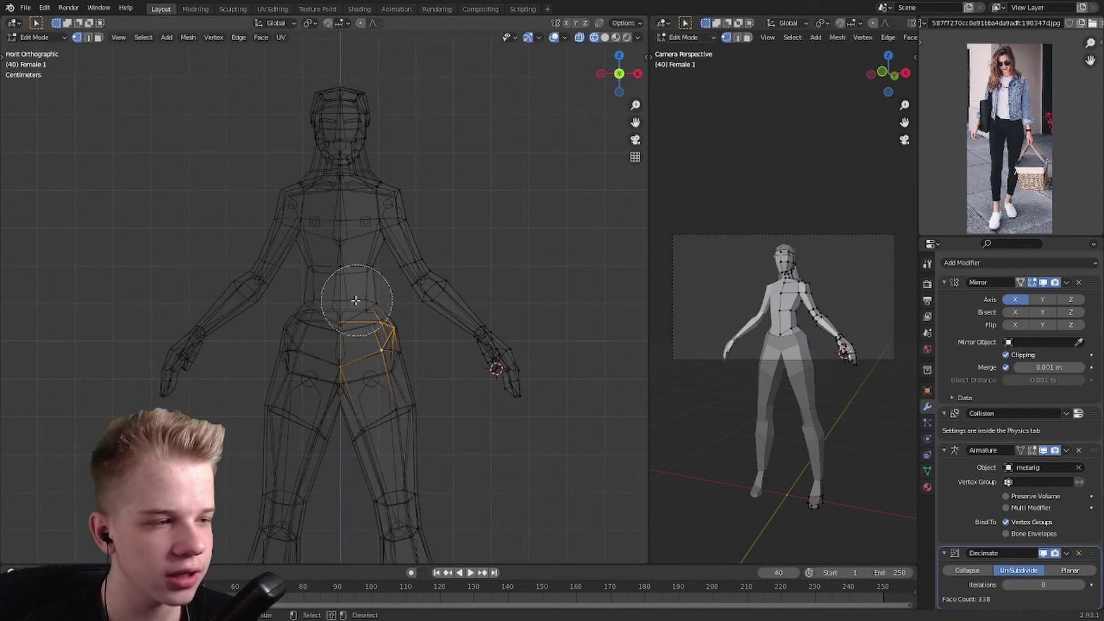
{"action": "scroll", "coordinate": [341, 272], "scroll_direction": "up", "scroll_amount": 4}
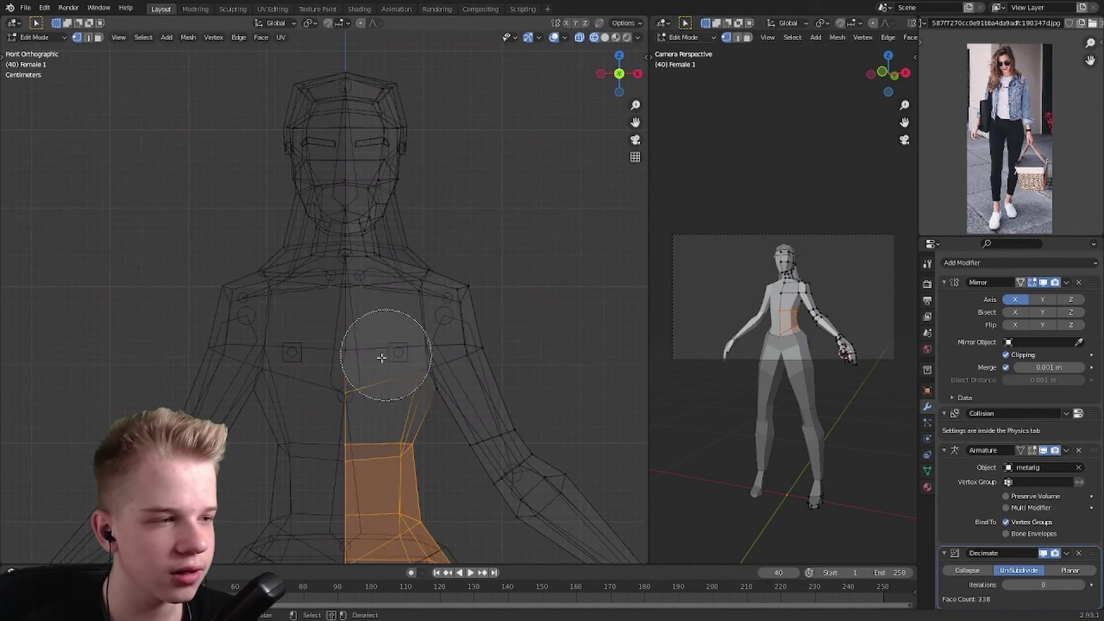
{"action": "mouse_move", "coordinate": [382, 345]}
{"action": "left_mouse_down"}
{"action": "mouse_move", "coordinate": [405, 286]}
{"action": "mouse_move", "coordinate": [341, 291]}
{"action": "left_mouse_up"}
{"action": "scroll", "coordinate": [340, 294], "scroll_direction": "down", "scroll_amount": 3}
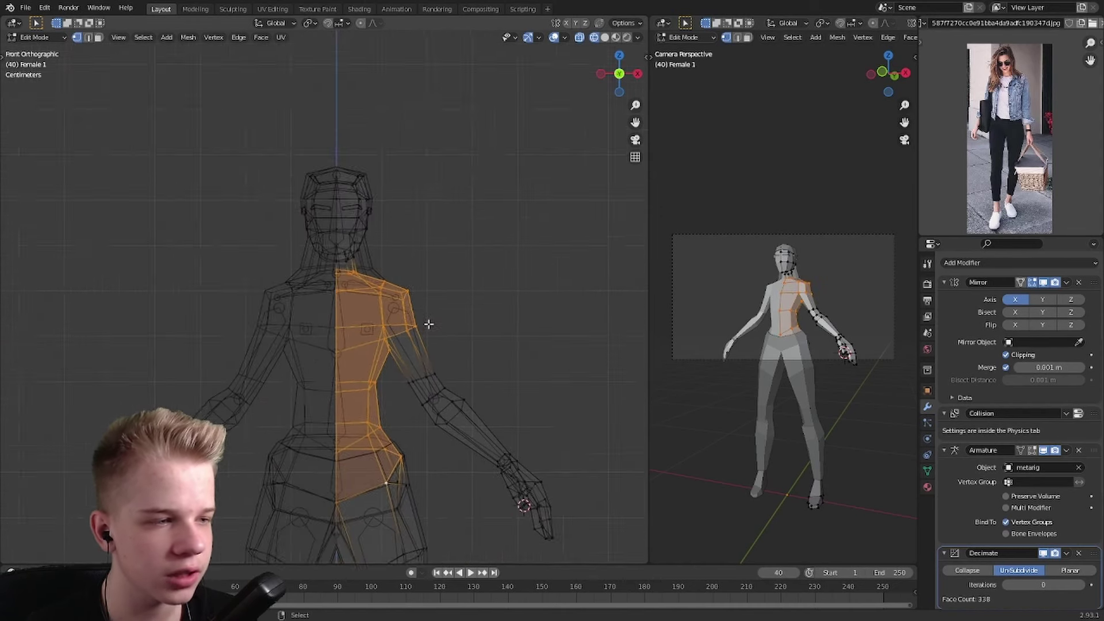
- Extend the torso selection along the whole arm to the wrist and return to solid shading
{"action": "scroll", "coordinate": [427, 321], "scroll_direction": "up", "scroll_amount": 3}
{"action": "key", "text": "c"}
{"action": "mouse_move", "coordinate": [402, 276]}
{"action": "left_mouse_down"}
{"action": "mouse_move", "coordinate": [394, 284]}
{"action": "mouse_move", "coordinate": [494, 425]}
{"action": "left_mouse_up"}
{"action": "middle_click_drag", "start_coordinate": [493, 424], "coordinate": [395, 321]}
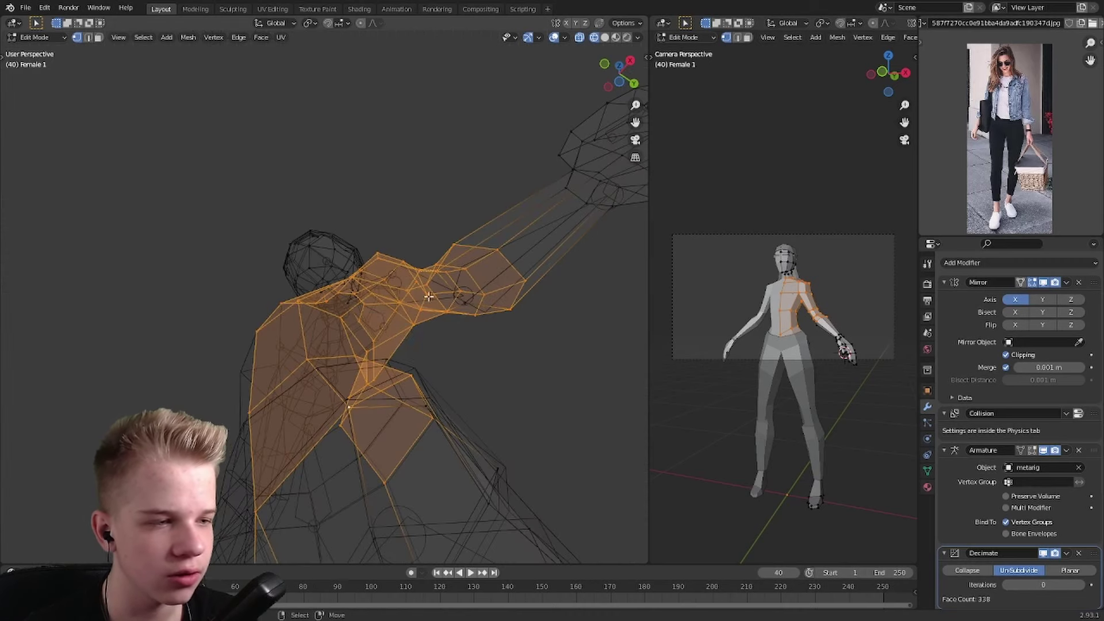
{"action": "key", "text": "KP_1"}
{"action": "scroll", "coordinate": [288, 254], "scroll_direction": "up", "scroll_amount": 2}
{"action": "key", "text": "c"}
{"action": "key", "text": "Escape"}
{"action": "key", "text": "shift+z"}
{"action": "scroll", "coordinate": [402, 302], "scroll_direction": "down", "scroll_amount": 3}
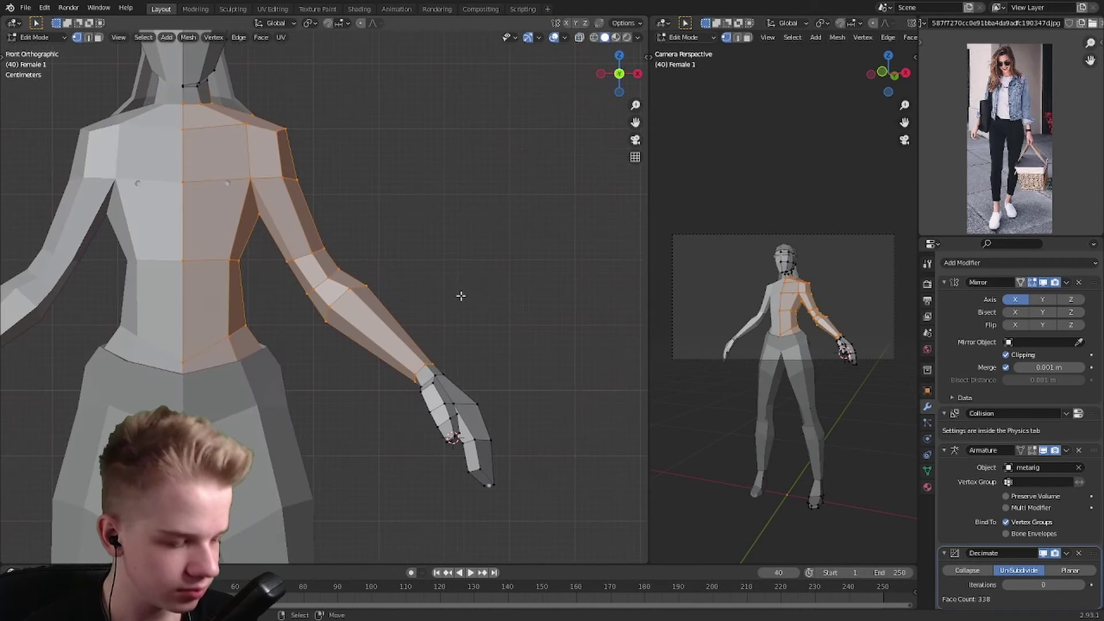
- Duplicate the selected torso and arm geometry in place, separate it into its own object, and select that new object
{"action": "key", "text": "shift+d"}
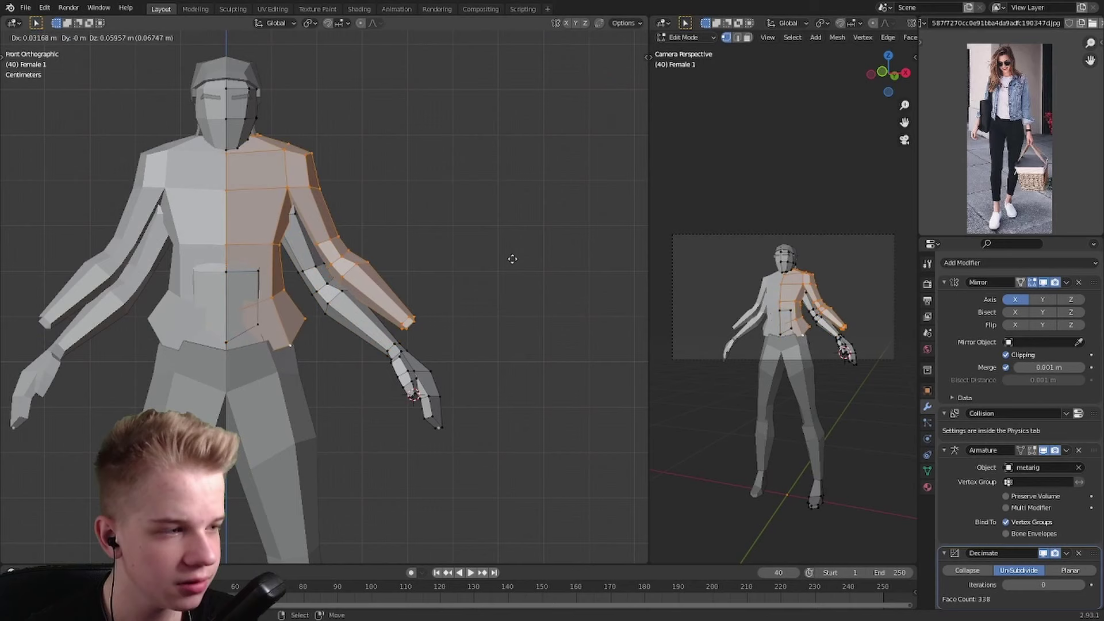
{"action": "right_click", "coordinate": [485, 278]}
{"action": "left_click", "coordinate": [482, 281]}
{"action": "key", "text": "Tab"}
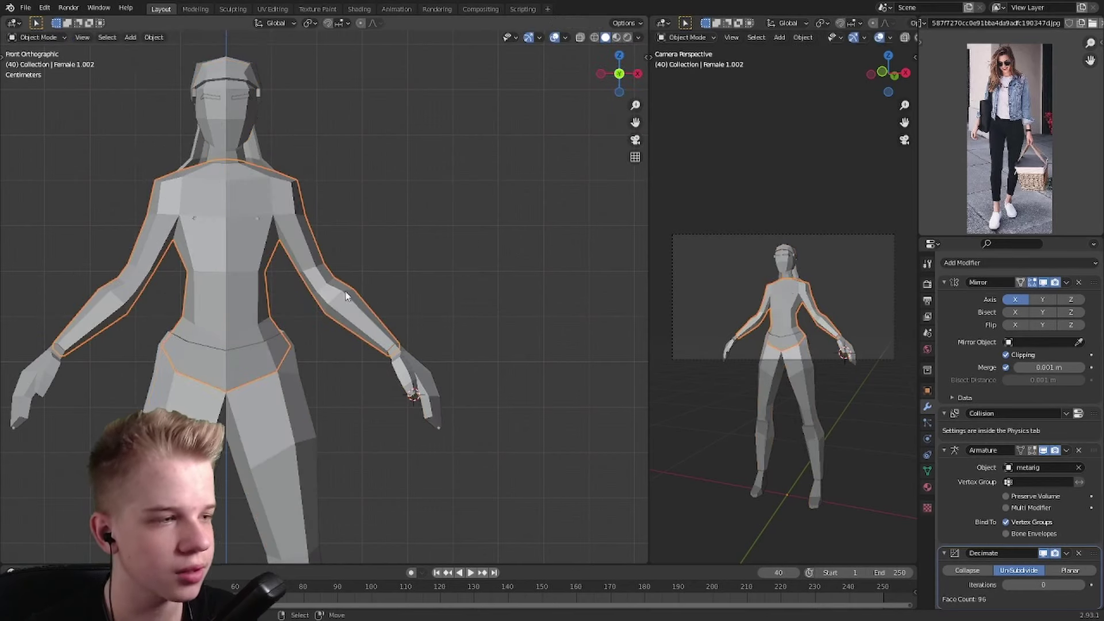
- Duplicate the separated upper-body garment in place as a spare copy, and reselect the original garment
{"action": "middle_click_drag", "start_coordinate": [345, 296], "coordinate": [447, 301]}
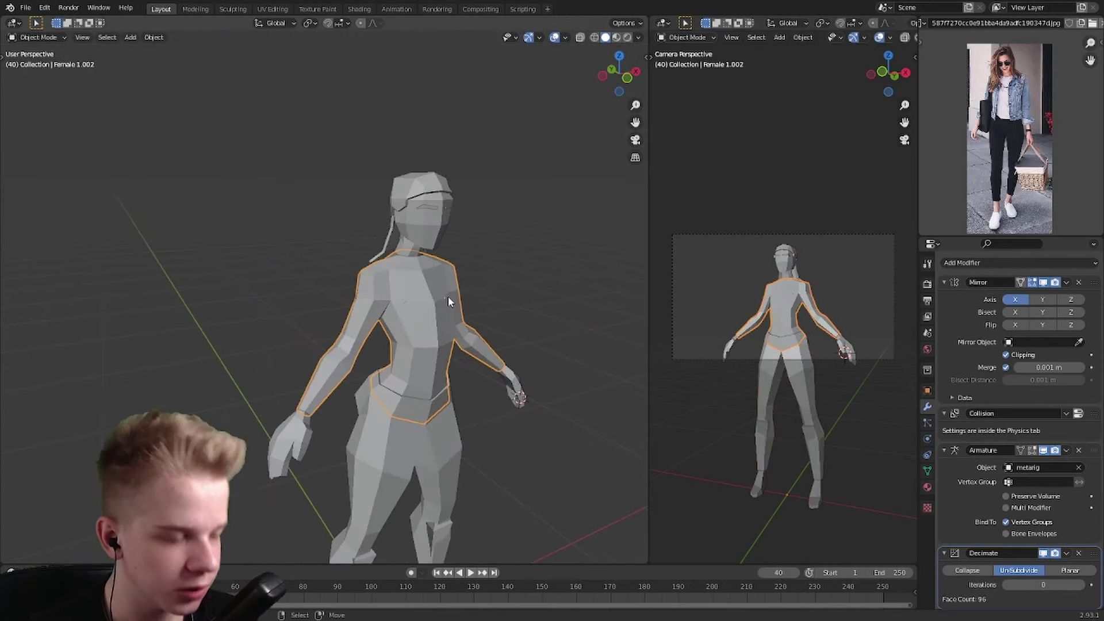
{"action": "key", "text": "shift+d"}
{"action": "right_click", "coordinate": [471, 297]}
{"action": "left_click", "coordinate": [478, 305]}
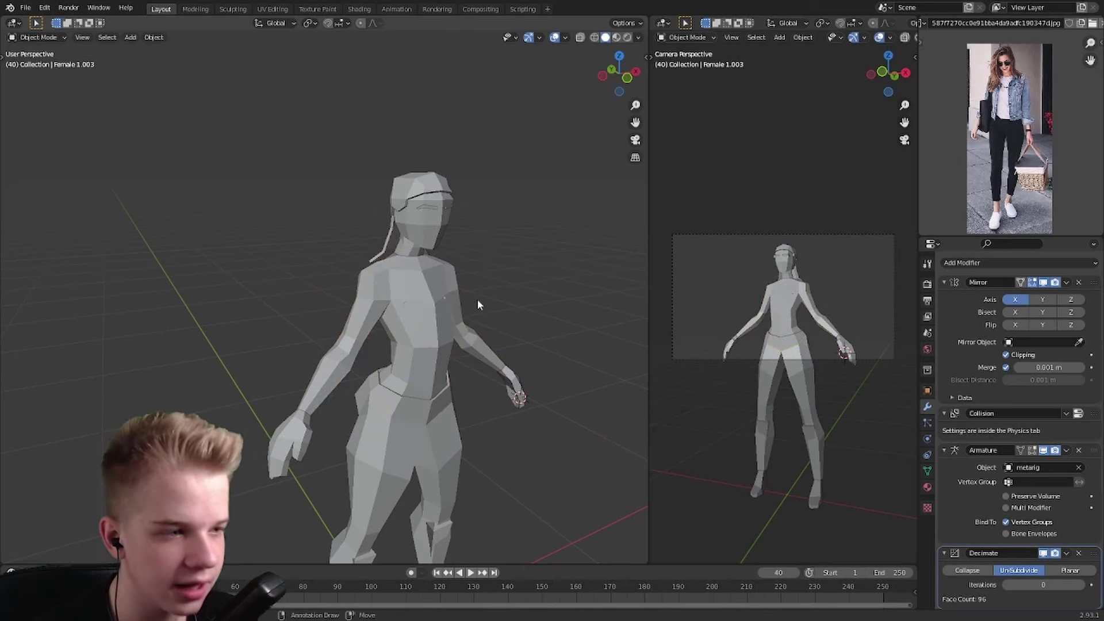
{"action": "left_click", "coordinate": [451, 328]}
{"action": "middle_click_drag", "start_coordinate": [451, 327], "coordinate": [419, 282]}
{"action": "key", "text": "g"}
{"action": "right_click", "coordinate": [427, 331]}
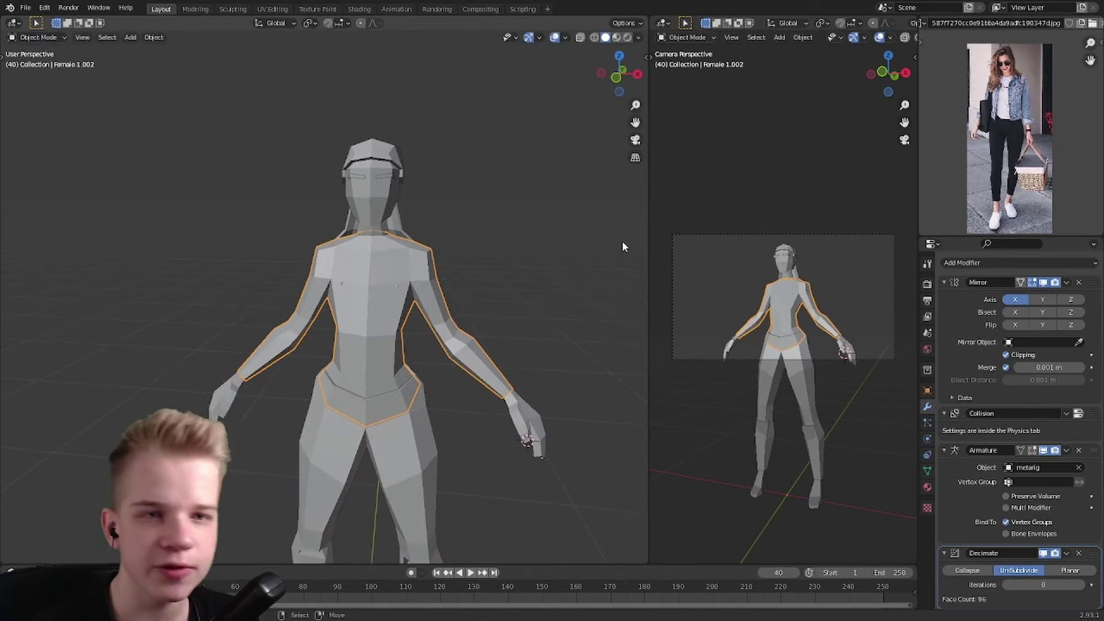
- Enlarge the reference photo's upper outfit, start editing the garment mesh, and move its centre front hem vertex in wireframe side view
{"action": "scroll", "coordinate": [1021, 176], "scroll_direction": "up", "scroll_amount": 4}
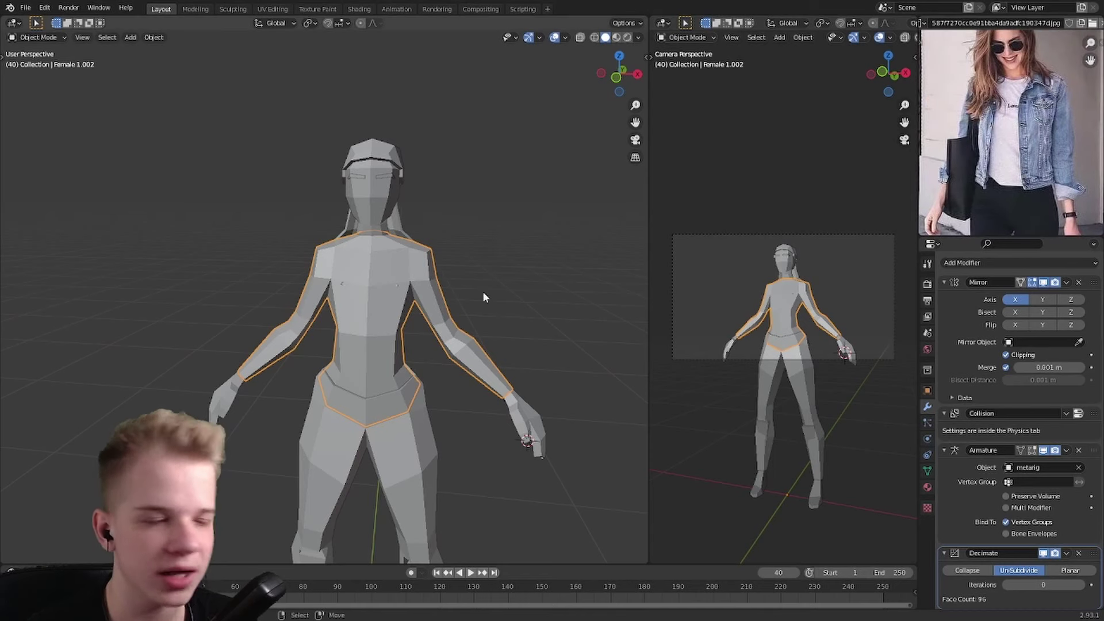
{"action": "key", "text": "Tab"}
{"action": "key", "text": "KP_1"}
{"action": "scroll", "coordinate": [422, 284], "scroll_direction": "up", "scroll_amount": 6}
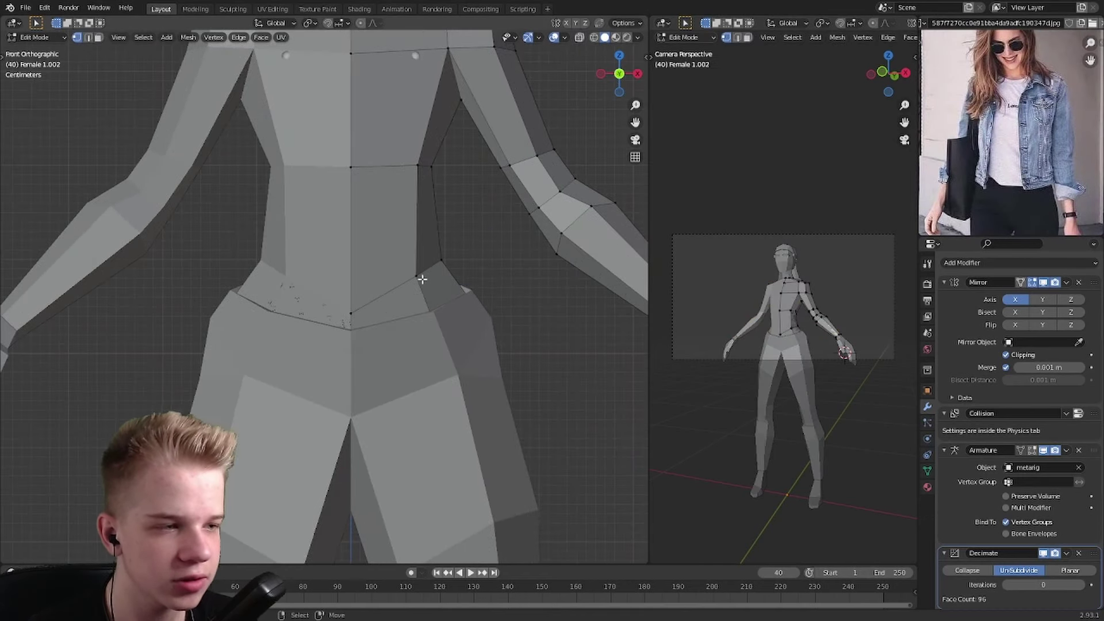
{"action": "scroll", "coordinate": [450, 316], "scroll_direction": "down", "scroll_amount": 4}
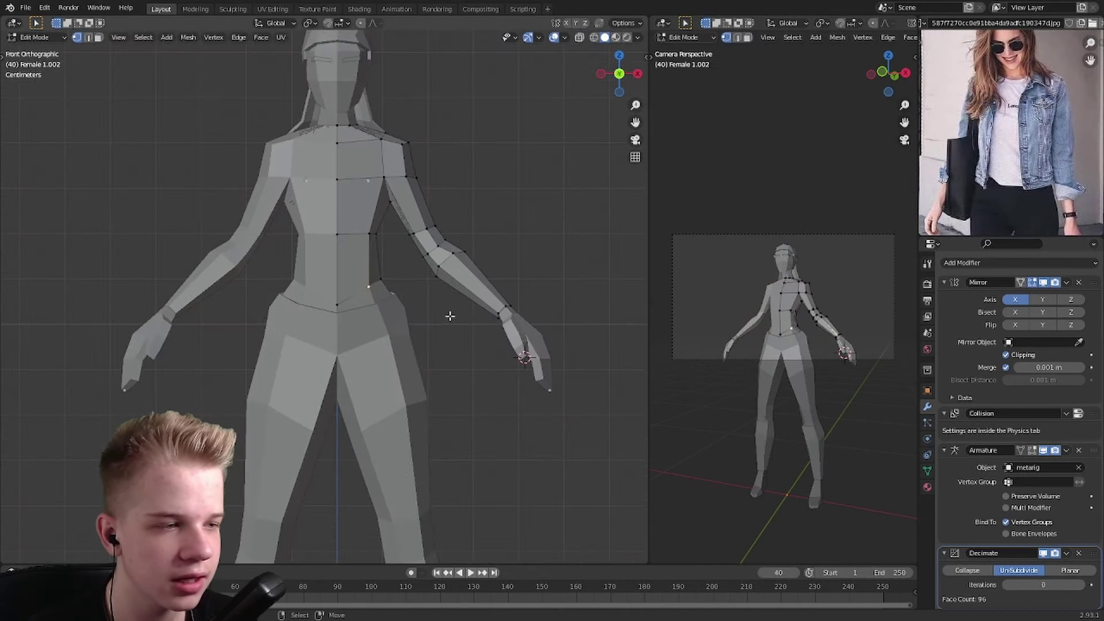
{"action": "right_click", "coordinate": [377, 296]}
{"action": "key", "text": "Escape"}
{"action": "key", "text": "1"}
{"action": "key", "text": "KP_3"}
{"action": "key", "text": "alt+z"}
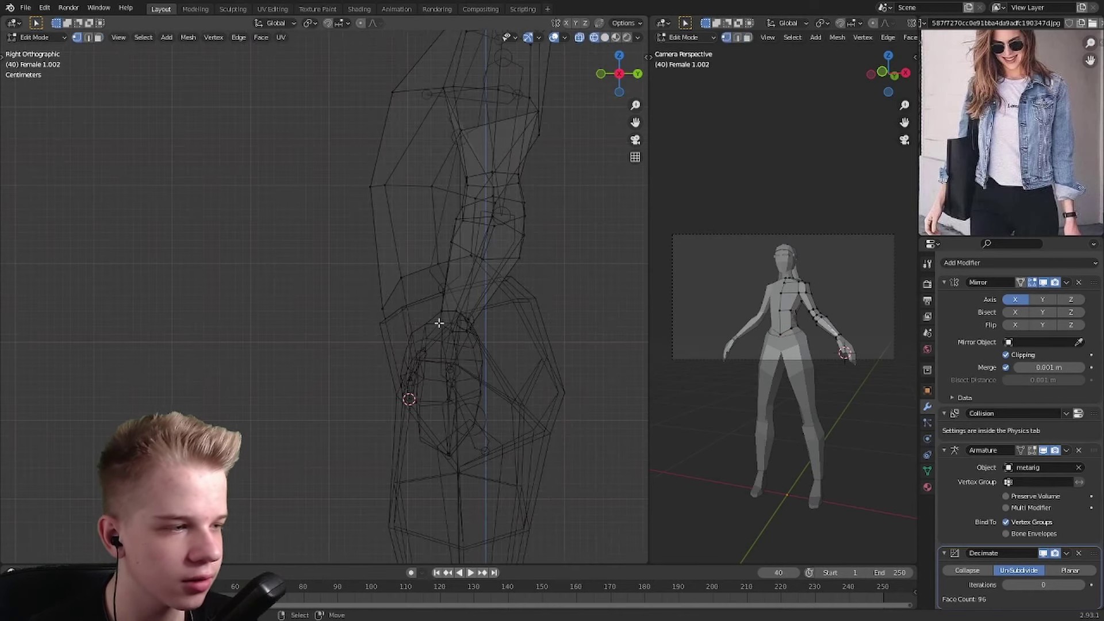
{"action": "scroll", "coordinate": [386, 310], "scroll_direction": "up", "scroll_amount": 3}
{"action": "key", "text": "g"}
{"action": "left_click", "coordinate": [384, 322]}
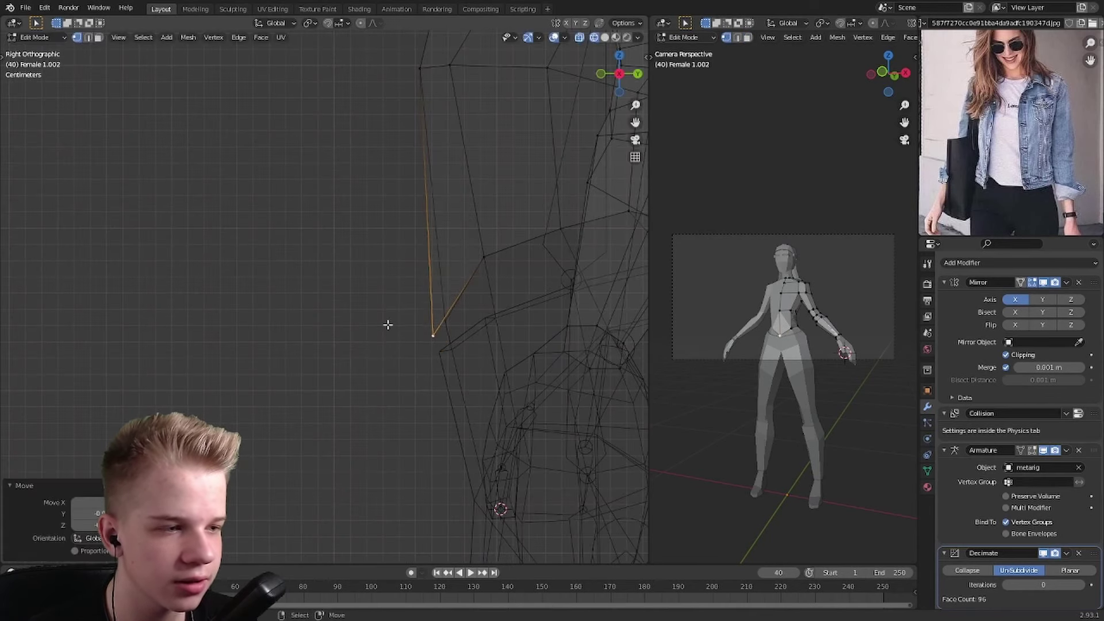
- Move the neighbouring front hem vertex up and slightly outward in side view, checking its placement in solid shading
{"action": "key", "text": "g"}
{"action": "left_click", "coordinate": [476, 313]}
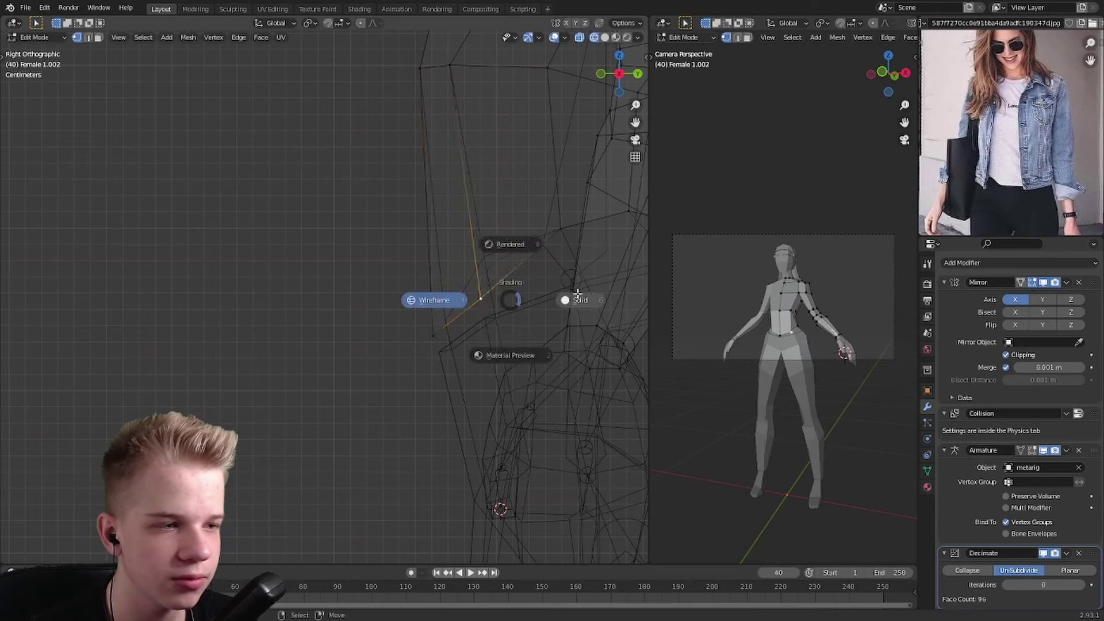
{"action": "left_click", "coordinate": [578, 294]}
{"action": "key", "text": "g"}
{"action": "left_click", "coordinate": [565, 271]}
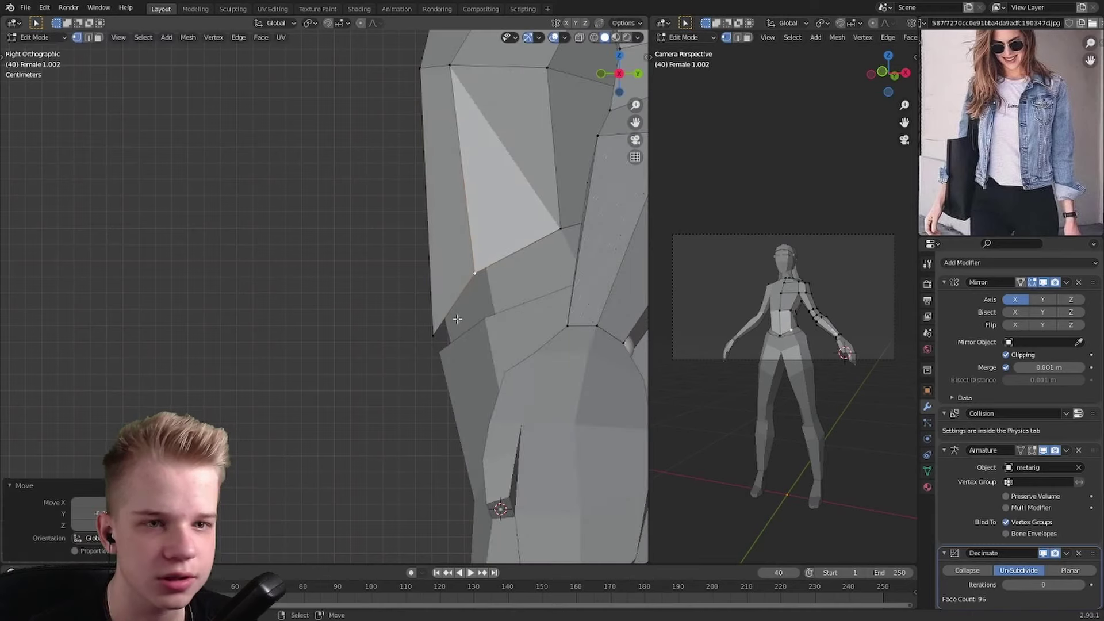
- Extrude the garment's front waist hem downward and outward in front view so it overlaps the trousers' waistband
{"action": "middle_click_drag", "start_coordinate": [457, 318], "coordinate": [554, 323]}
{"action": "scroll", "coordinate": [554, 323], "scroll_direction": "down", "scroll_amount": 4}
{"action": "key", "text": "KP_1"}
{"action": "scroll", "coordinate": [402, 295], "scroll_direction": "up", "scroll_amount": 3}
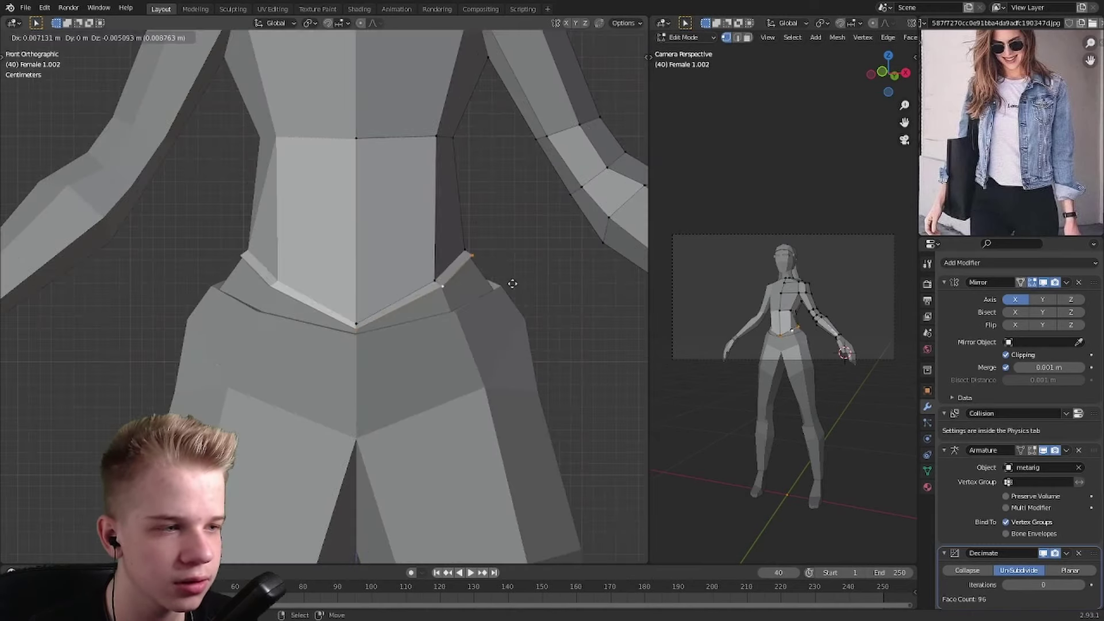
{"action": "key", "text": "e"}
{"action": "left_click", "coordinate": [556, 320]}
- Reposition the extruded front hem vertices in wireframe side view so they clear the body
{"action": "key", "text": "grave"}
{"action": "left_click", "coordinate": [604, 316]}
{"action": "key", "text": "shift+z"}
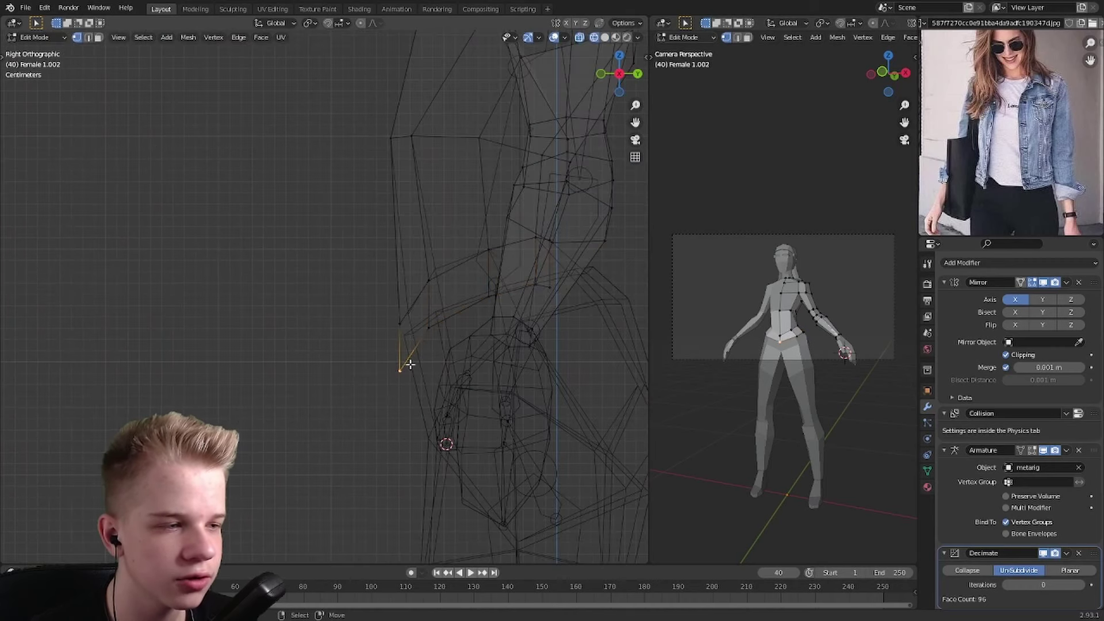
{"action": "key", "text": "g"}
{"action": "left_click", "coordinate": [426, 340]}
{"action": "left_click", "coordinate": [413, 360]}
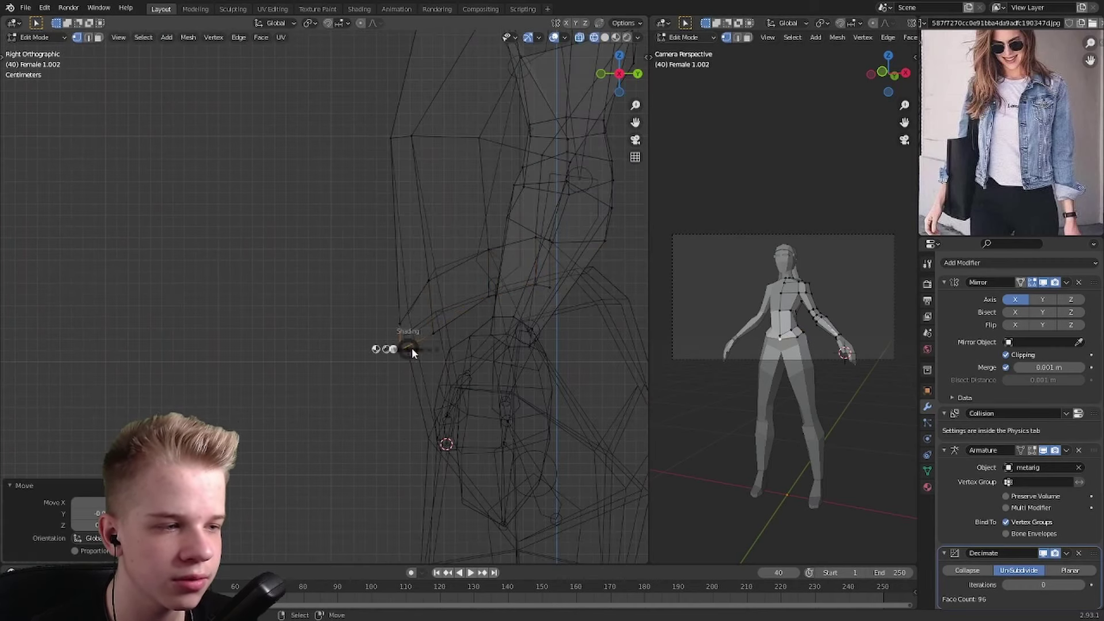
- Fit the extruded hem's front vertices to the trousers' waistline in front view, and pull them forward in side view
{"action": "key", "text": "shift+z"}
{"action": "key", "text": "KP_1"}
{"action": "scroll", "coordinate": [441, 363], "scroll_direction": "up", "scroll_amount": 3}
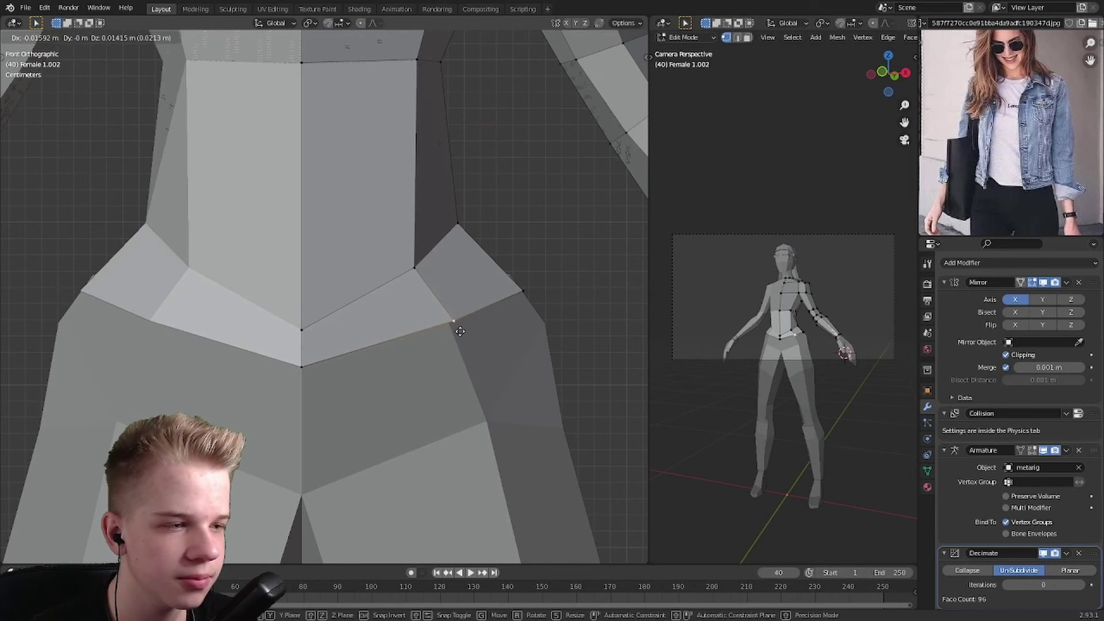
{"action": "key", "text": "KP_3"}
{"action": "scroll", "coordinate": [345, 356], "scroll_direction": "down", "scroll_amount": 4}
{"action": "key", "text": "shift+z"}
{"action": "left_click_drag", "start_coordinate": [306, 494], "coordinate": [349, 425]}
{"action": "key", "text": "shift+z"}
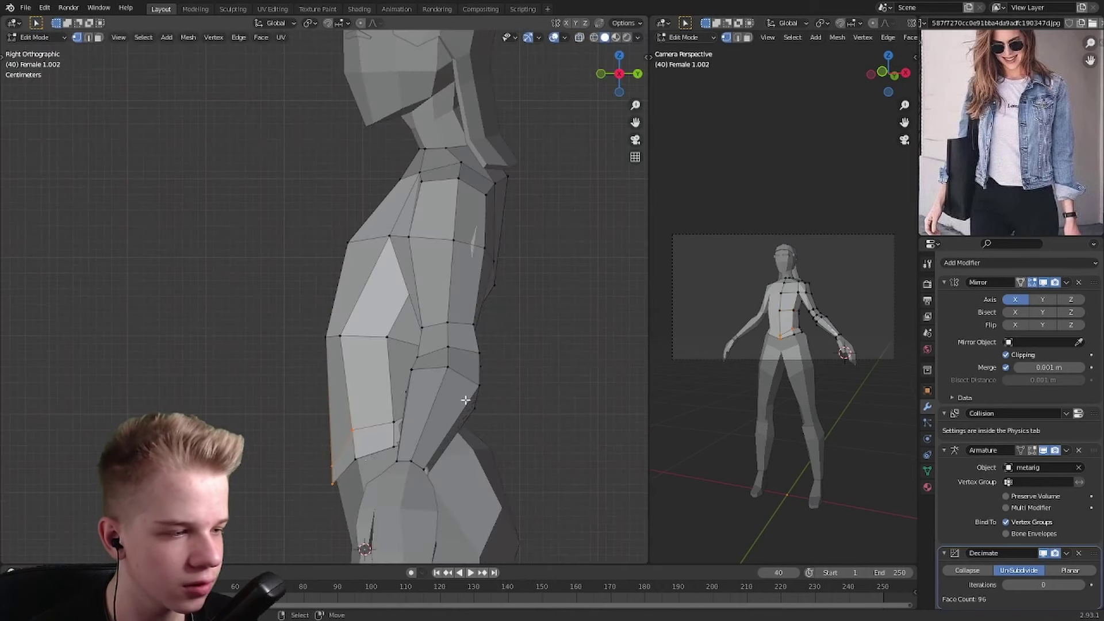
{"action": "scroll", "coordinate": [341, 443], "scroll_direction": "down", "scroll_amount": 2, "text": "shift"}
{"action": "left_click", "coordinate": [341, 447]}
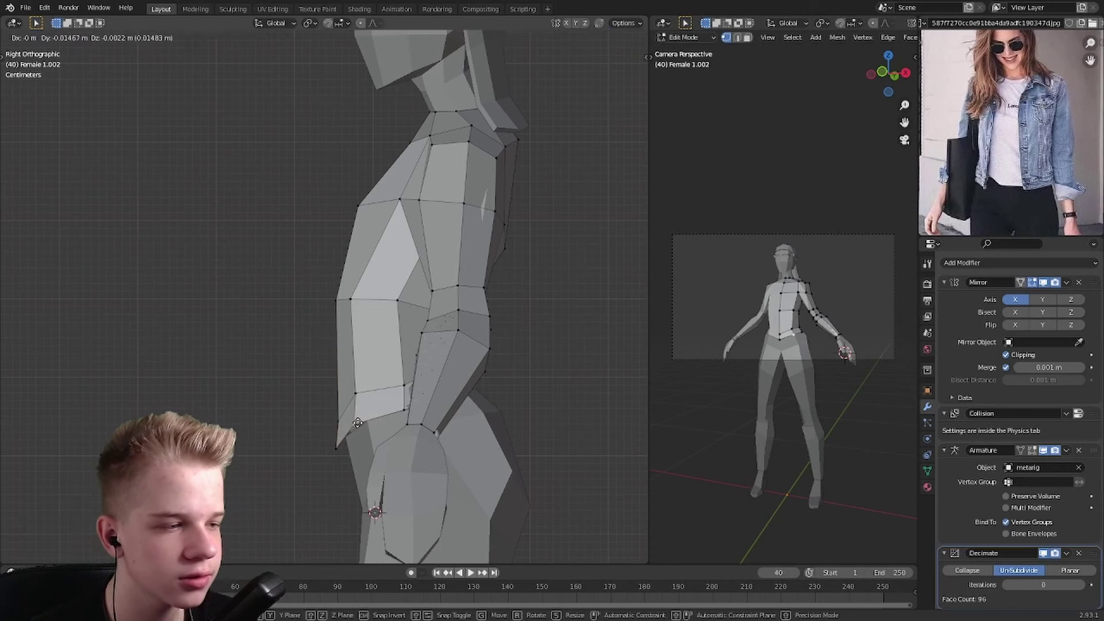
- Check the hem around the body, and move its side vertices backward in wireframe side view to sit above the buttocks
{"action": "key", "text": "Tab"}
{"action": "middle_click_drag", "start_coordinate": [341, 447], "coordinate": [437, 403]}
{"action": "key", "text": "grave"}
{"action": "left_click", "coordinate": [608, 408]}
{"action": "key", "text": "Tab"}
{"action": "key", "text": "shift+z"}
{"action": "scroll", "coordinate": [511, 294], "scroll_direction": "up", "scroll_amount": 4}
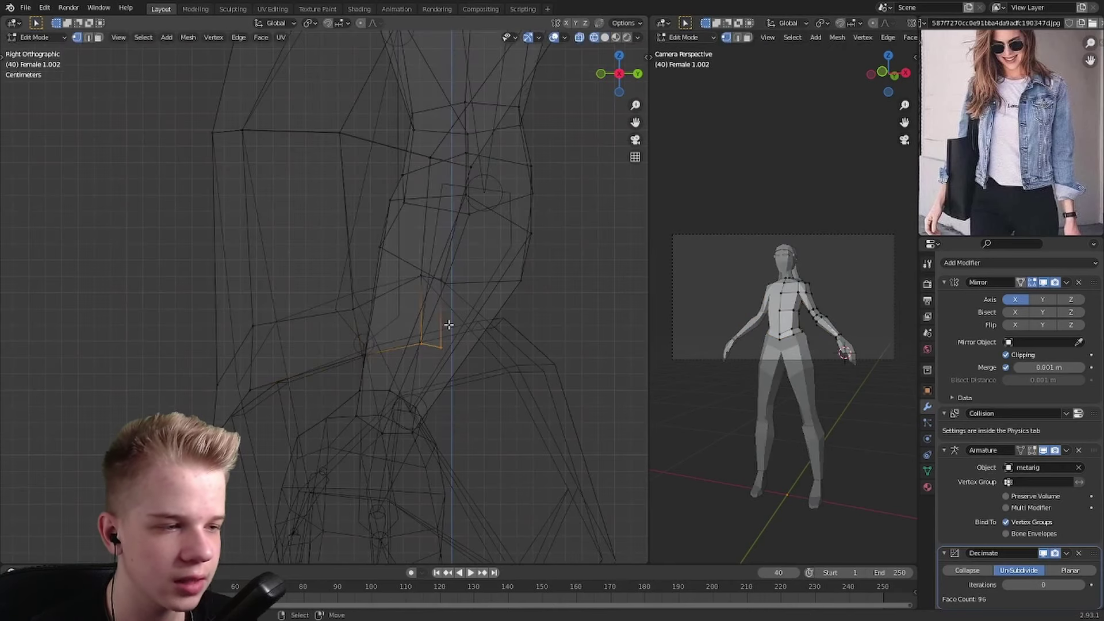
{"action": "key", "text": "g"}
{"action": "left_click", "coordinate": [529, 301]}
{"action": "key", "text": "shift+z"}
{"action": "key", "text": "shift+z"}
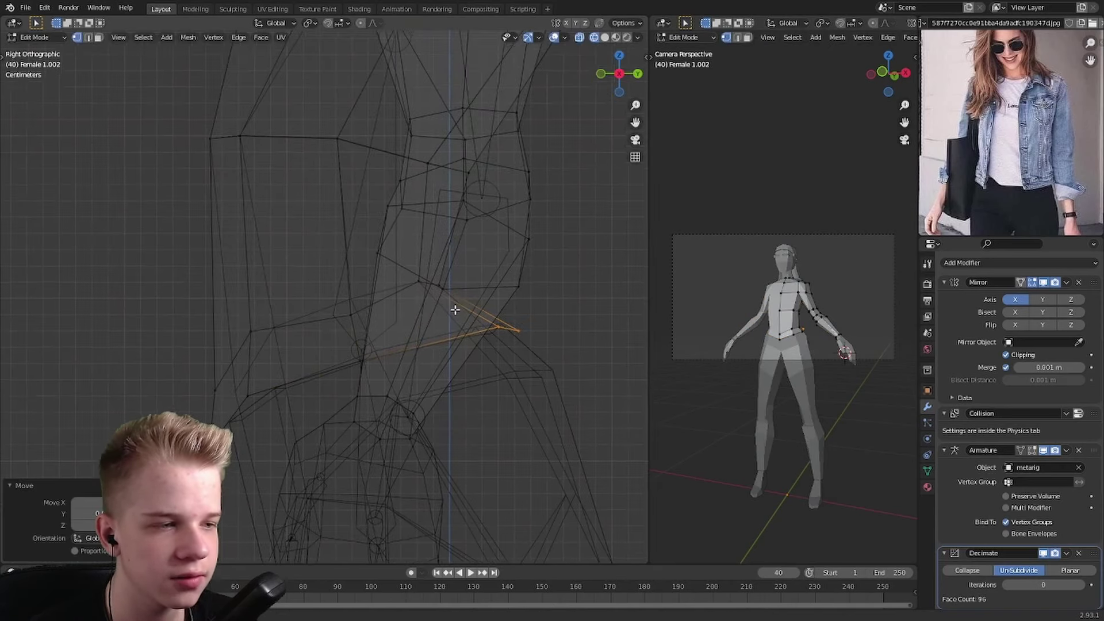
- Enable snapping with Edge as the target, and snap the garment's side hem vertex onto the adjacent corner edge
{"action": "scroll", "coordinate": [451, 308], "scroll_direction": "up", "scroll_amount": 1, "text": "shift"}
{"action": "key", "text": "shift+z"}
{"action": "middle_click_drag", "start_coordinate": [547, 355], "coordinate": [368, 272]}
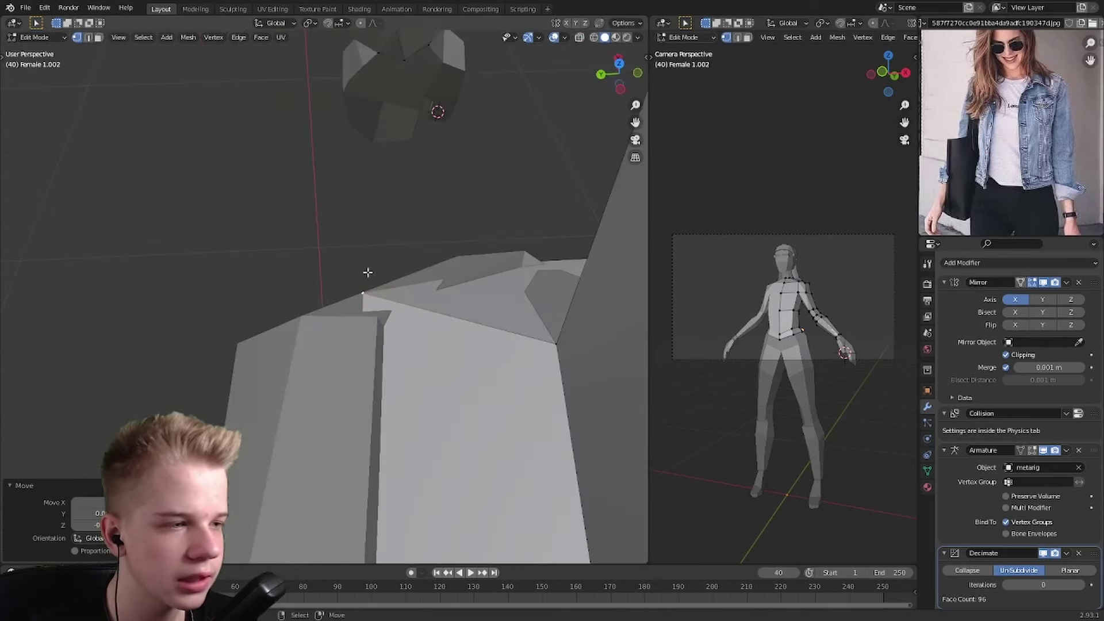
{"action": "left_click", "coordinate": [342, 23]}
{"action": "left_click", "coordinate": [311, 69]}
{"action": "key", "text": "g"}
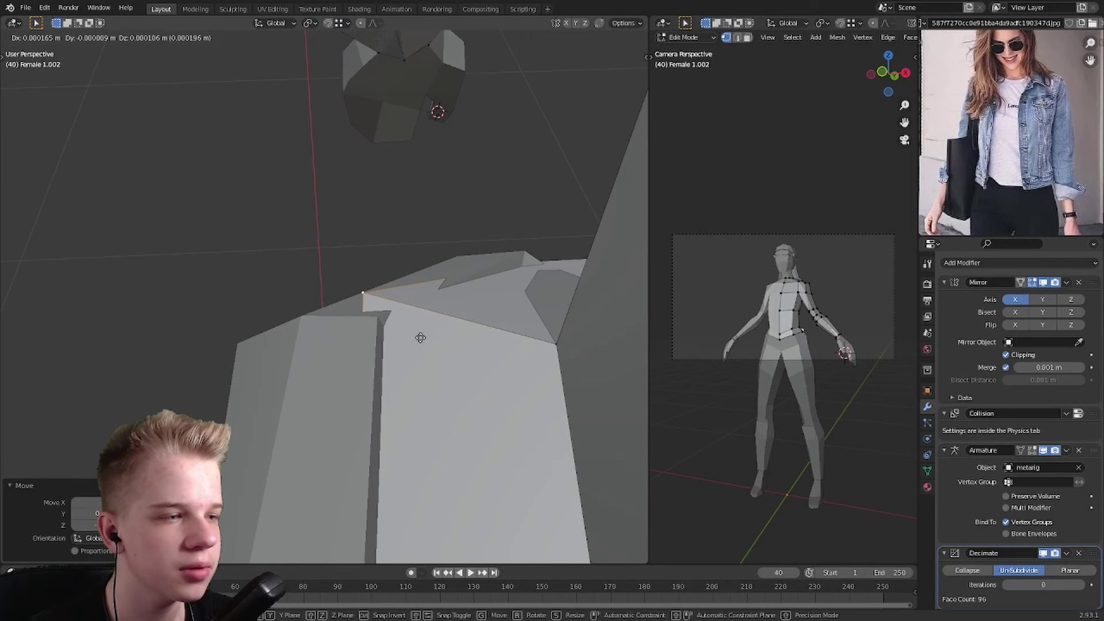
{"action": "left_click", "coordinate": [386, 333]}
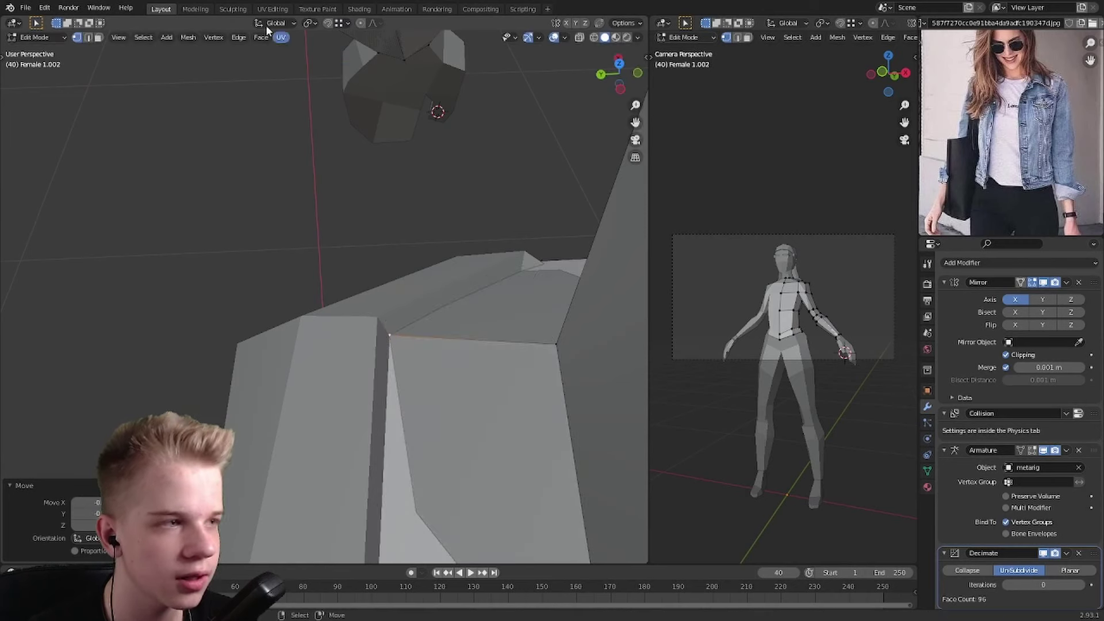
{"action": "left_click", "coordinate": [327, 24]}
{"action": "left_click", "coordinate": [342, 23]}
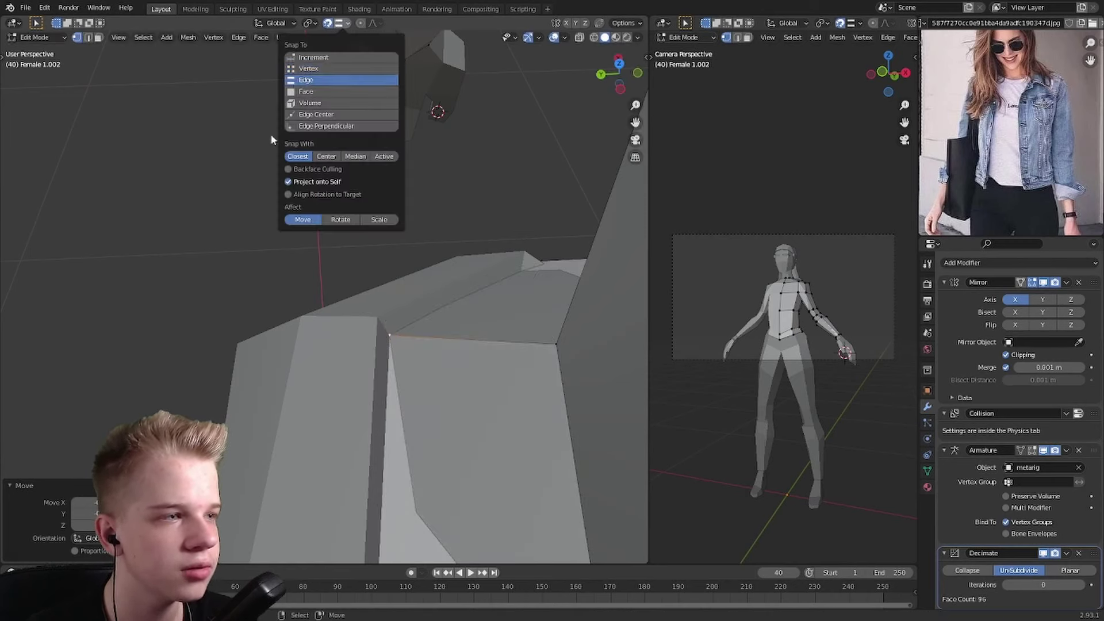
{"action": "key", "text": "Tab"}
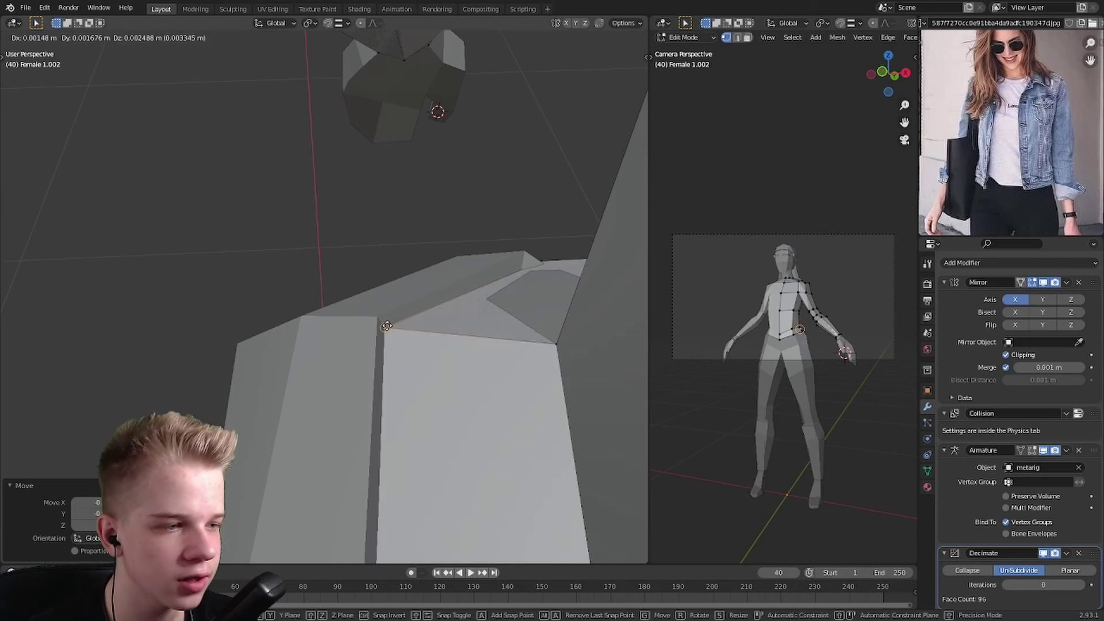
- Add a Solidify modifier to the garment with a small negative thickness
{"action": "middle_click_drag", "start_coordinate": [437, 230], "coordinate": [546, 291]}
{"action": "scroll", "coordinate": [546, 291], "scroll_direction": "down", "scroll_amount": 5}
{"action": "left_click", "coordinate": [975, 263]}
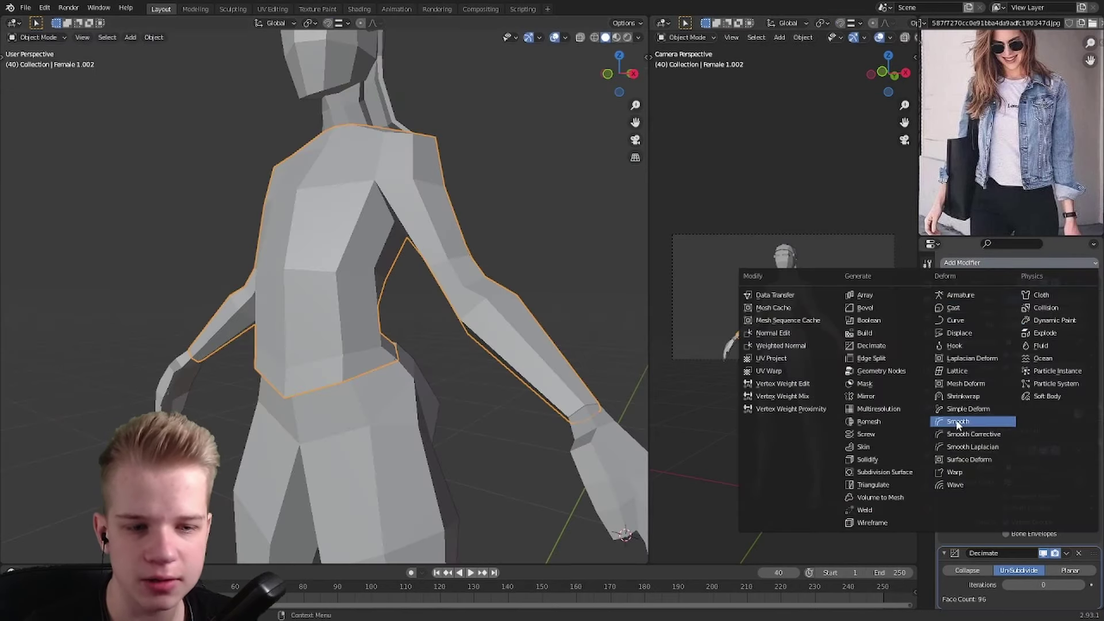
{"action": "left_click", "coordinate": [875, 459]}
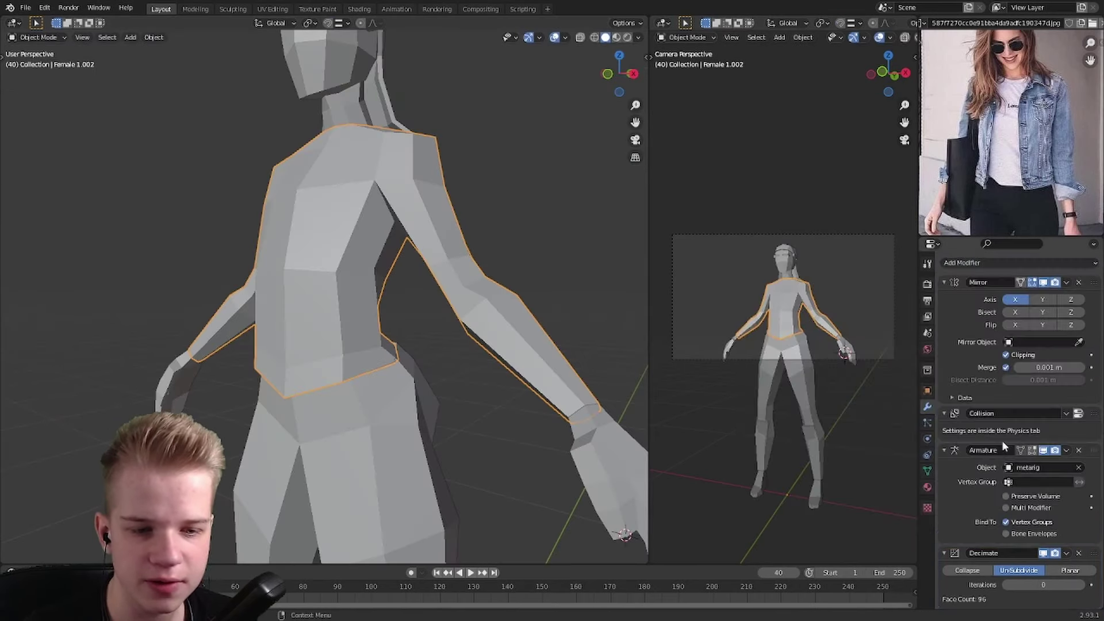
{"action": "scroll", "coordinate": [1002, 440], "scroll_direction": "down", "scroll_amount": 8}
{"action": "left_click_drag", "start_coordinate": [1043, 439], "coordinate": [1042, 438]}
{"action": "key", "text": "KP_1"}
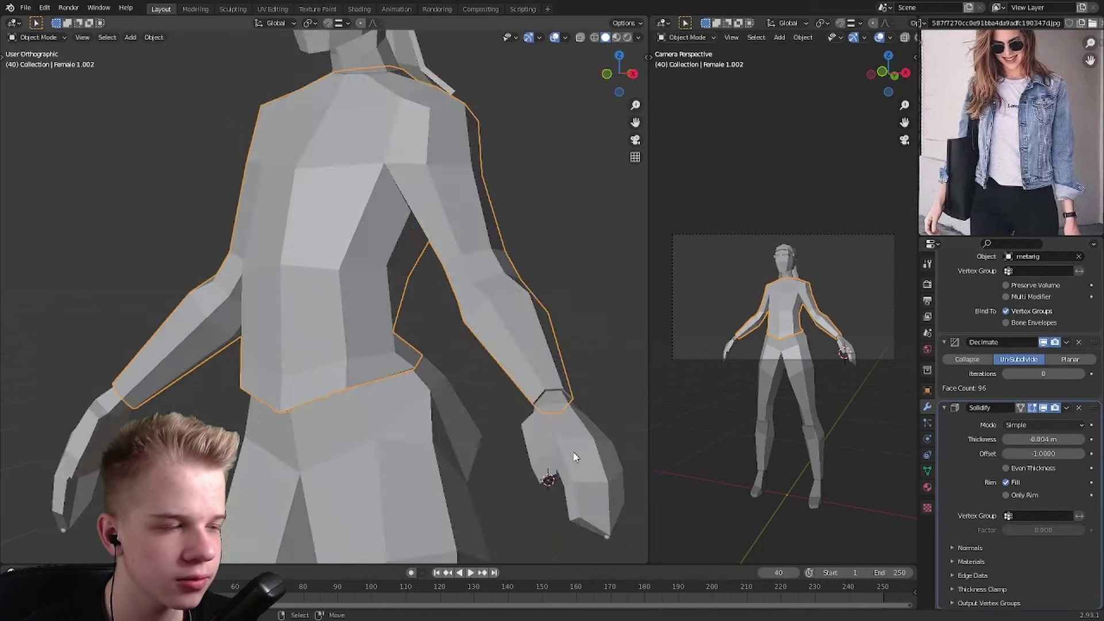
- Move the garment's front waist vertices slightly backward in wireframe side view
{"action": "key", "text": "shift+z"}
{"action": "key", "text": "shift+z"}
{"action": "key", "text": "KP_3"}
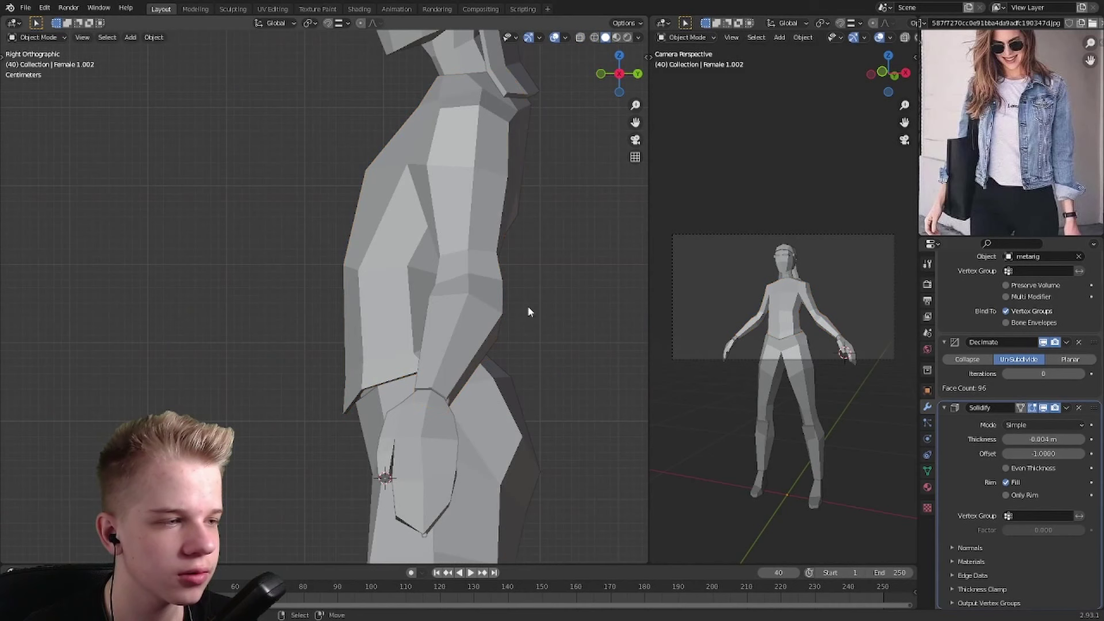
{"action": "key", "text": "Tab"}
{"action": "key", "text": "shift+z"}
{"action": "left_click_drag", "start_coordinate": [292, 233], "coordinate": [402, 302]}
{"action": "key", "text": "shift+z"}
{"action": "key", "text": "z"}
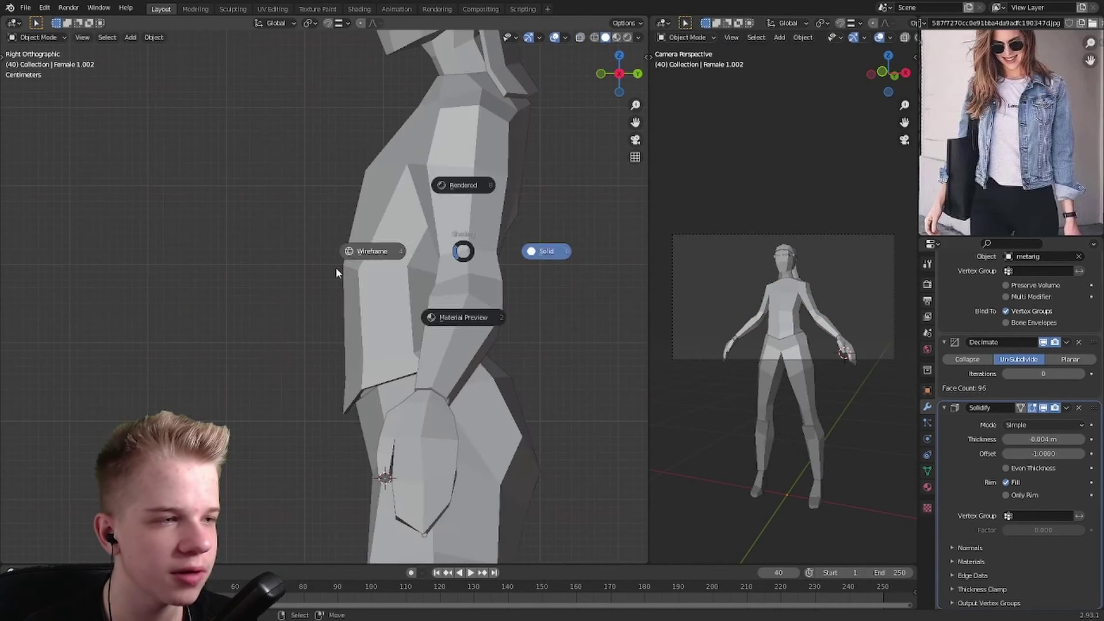
{"action": "left_click", "coordinate": [335, 267]}
{"action": "left_click_drag", "start_coordinate": [327, 287], "coordinate": [383, 251]}
{"action": "key", "text": "g"}
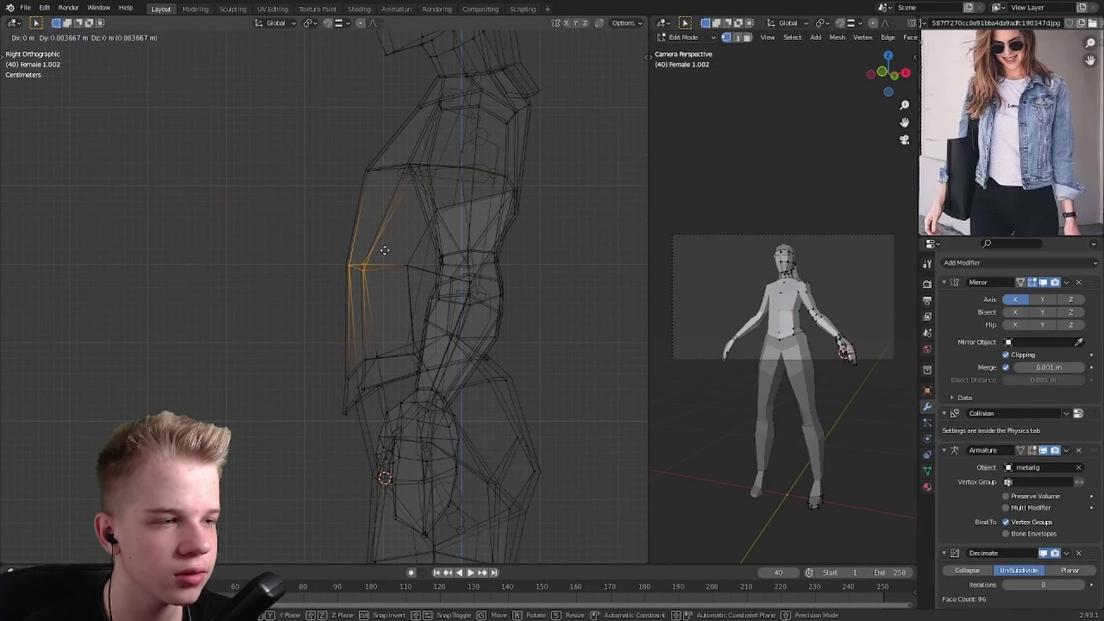
{"action": "left_click", "coordinate": [389, 251]}
- Select the waist vertices along the garment's front and side, and shift them backward in side view
{"action": "key", "text": "alt+a"}
{"action": "middle_click_drag", "start_coordinate": [364, 297], "coordinate": [347, 317]}
{"action": "left_click_drag", "start_coordinate": [344, 252], "coordinate": [391, 267]}
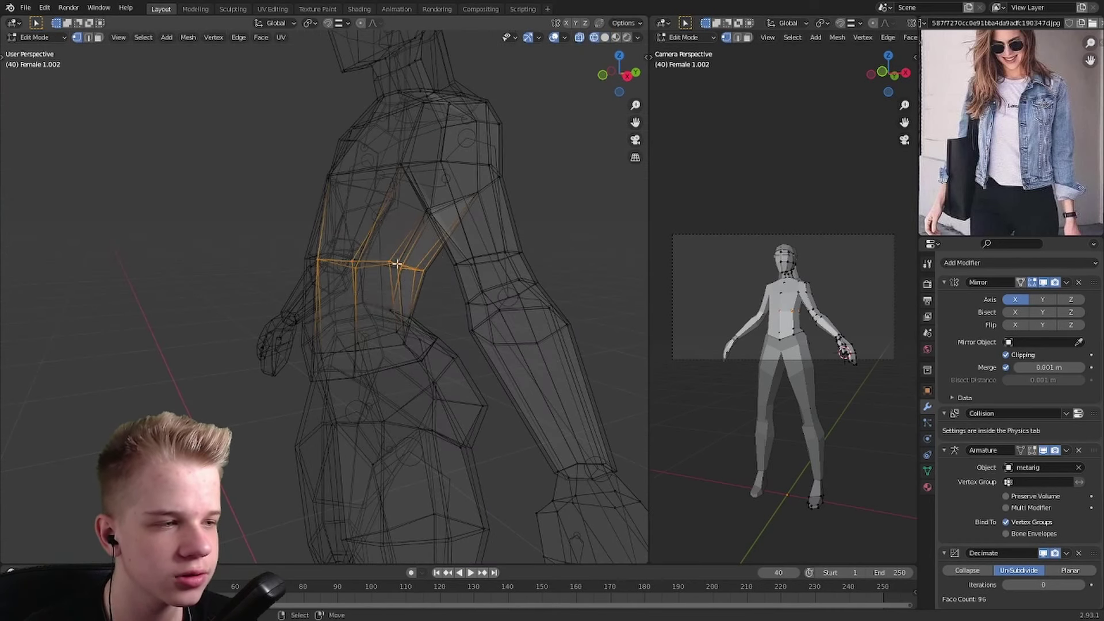
{"action": "key", "text": "KP_3"}
{"action": "key", "text": "g"}
{"action": "left_click", "coordinate": [593, 283]}
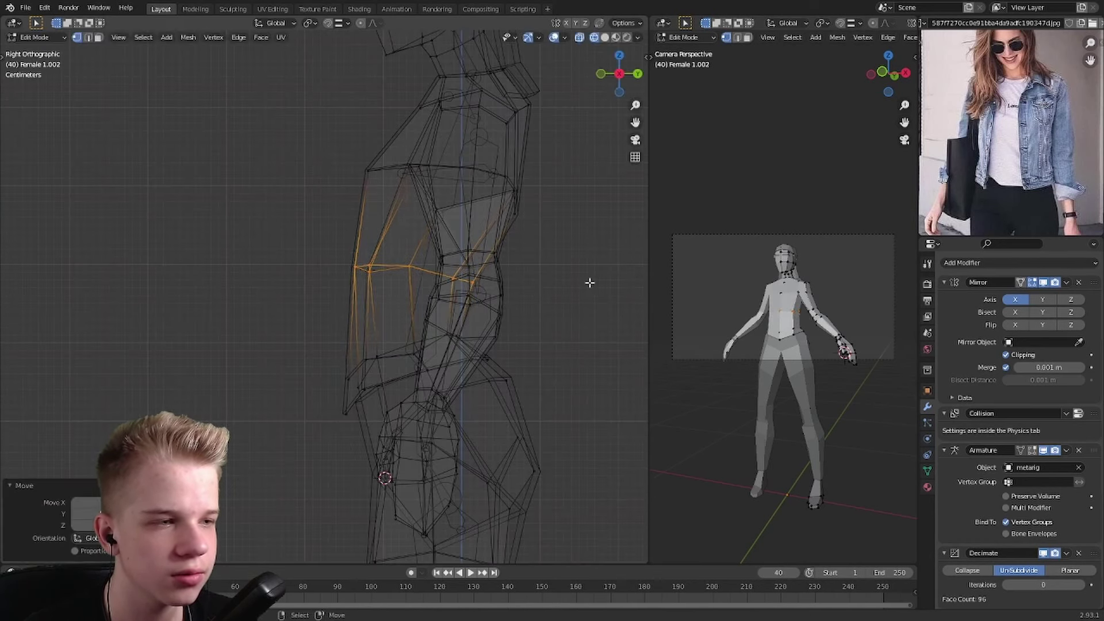
{"action": "middle_click_drag", "start_coordinate": [592, 281], "coordinate": [483, 293]}
{"action": "key", "text": "Tab"}
{"action": "key", "text": "alt+z"}
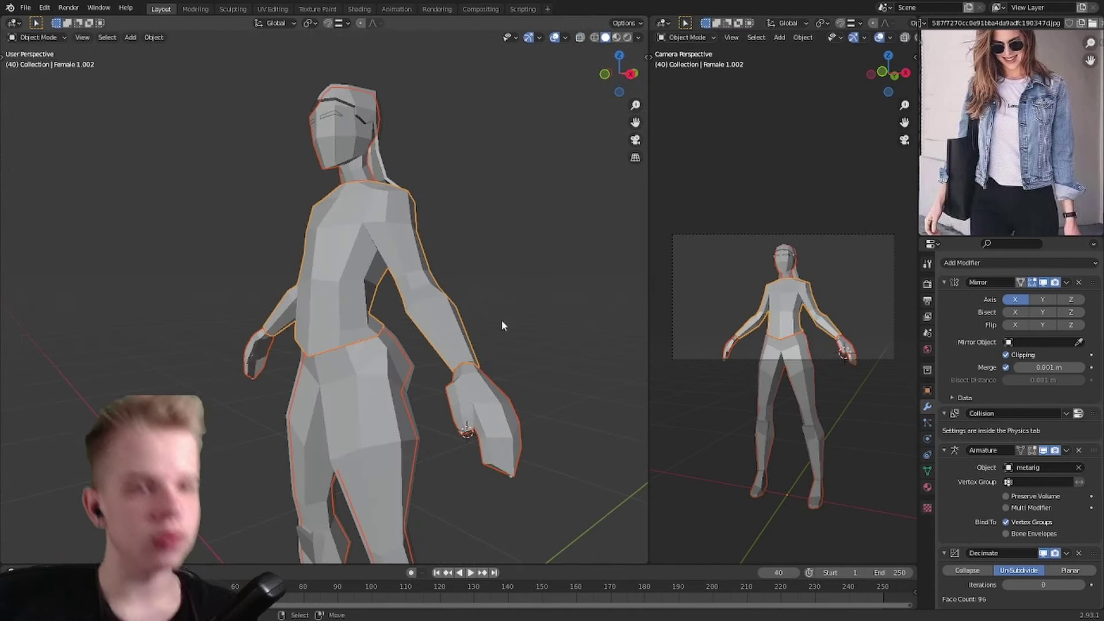
{"action": "left_click", "coordinate": [502, 321]}
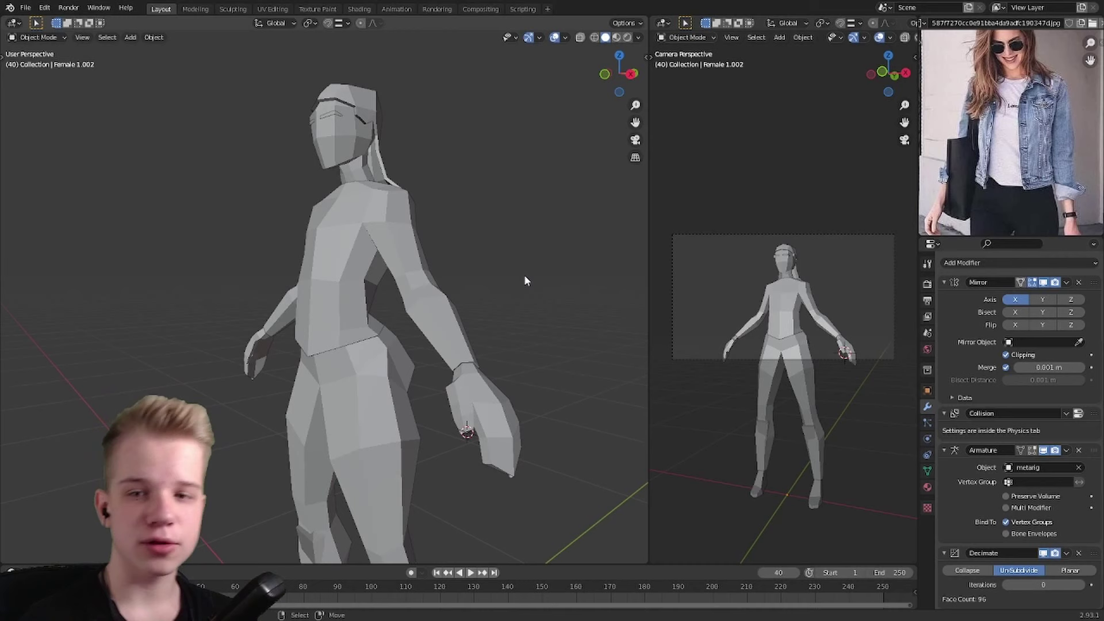
- Move the garment's front hem vertices backward about 0.01 m in side view
{"action": "key", "text": "KP_1"}
{"action": "key", "text": "KP_3"}
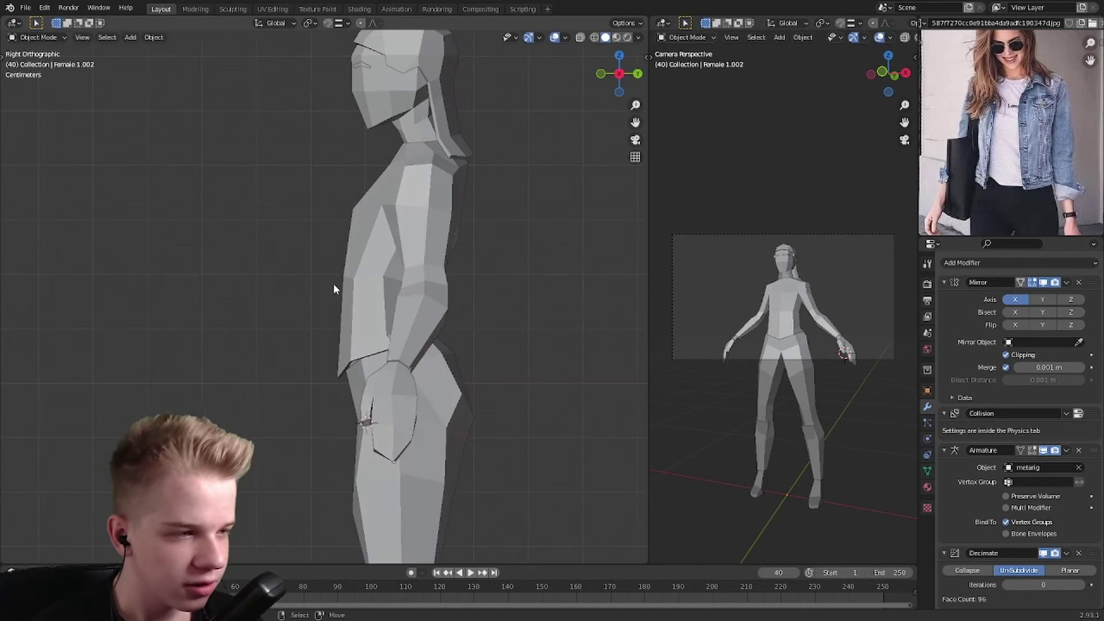
{"action": "key", "text": "Tab"}
{"action": "key", "text": "a"}
{"action": "key", "text": "alt+z"}
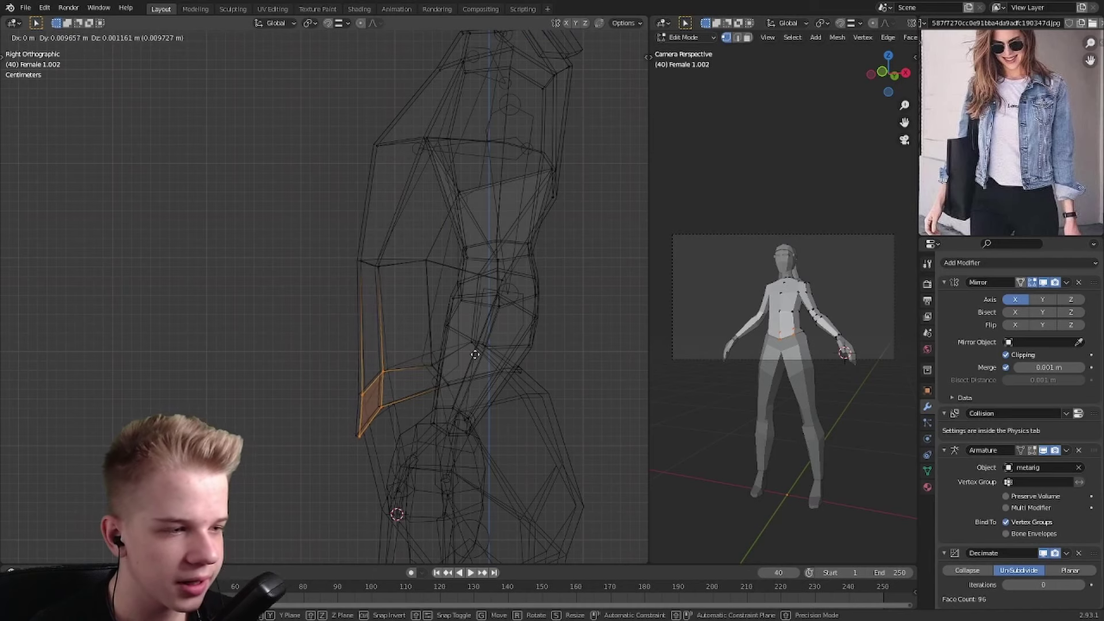
{"action": "left_click", "coordinate": [475, 354]}
{"action": "key", "text": "alt+z"}
{"action": "key", "text": "Tab"}
{"action": "middle_click_drag", "start_coordinate": [587, 345], "coordinate": [349, 306]}
{"action": "scroll", "coordinate": [468, 374], "scroll_direction": "down", "scroll_amount": 2}
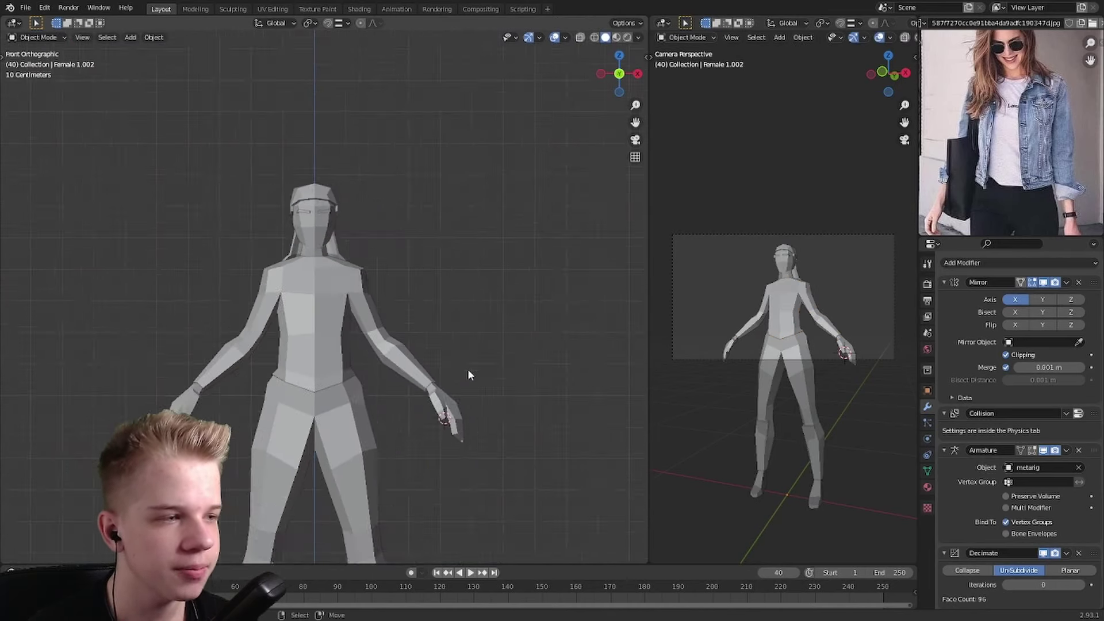
- Try to reveal all hidden objects in the scene
{"action": "scroll", "coordinate": [477, 365], "scroll_direction": "up", "scroll_amount": 3}
{"action": "scroll", "coordinate": [485, 357], "scroll_direction": "down", "scroll_amount": 3}
{"action": "scroll", "coordinate": [483, 339], "scroll_direction": "up", "scroll_amount": 3}
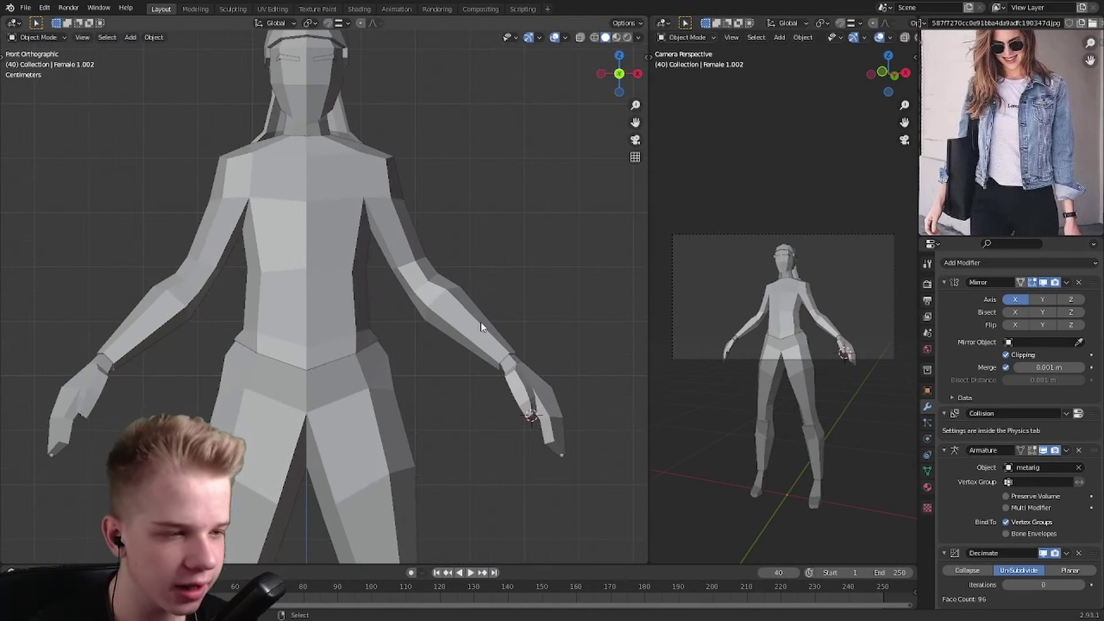
{"action": "key", "text": "Tab"}
{"action": "key", "text": "alt+z"}
{"action": "key", "text": "alt+z"}
{"action": "scroll", "coordinate": [489, 313], "scroll_direction": "down", "scroll_amount": 7}
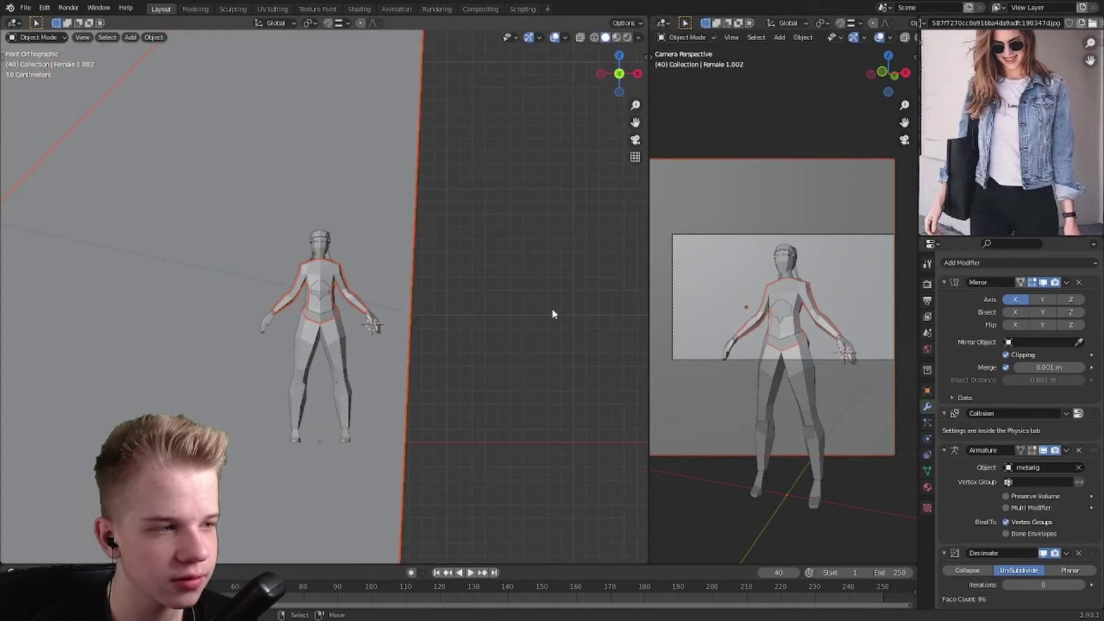
{"action": "key", "text": "Tab"}
- Switch the reference image area to the Outliner, and unhide the Female 1.003 object
{"action": "left_click", "coordinate": [936, 23]}
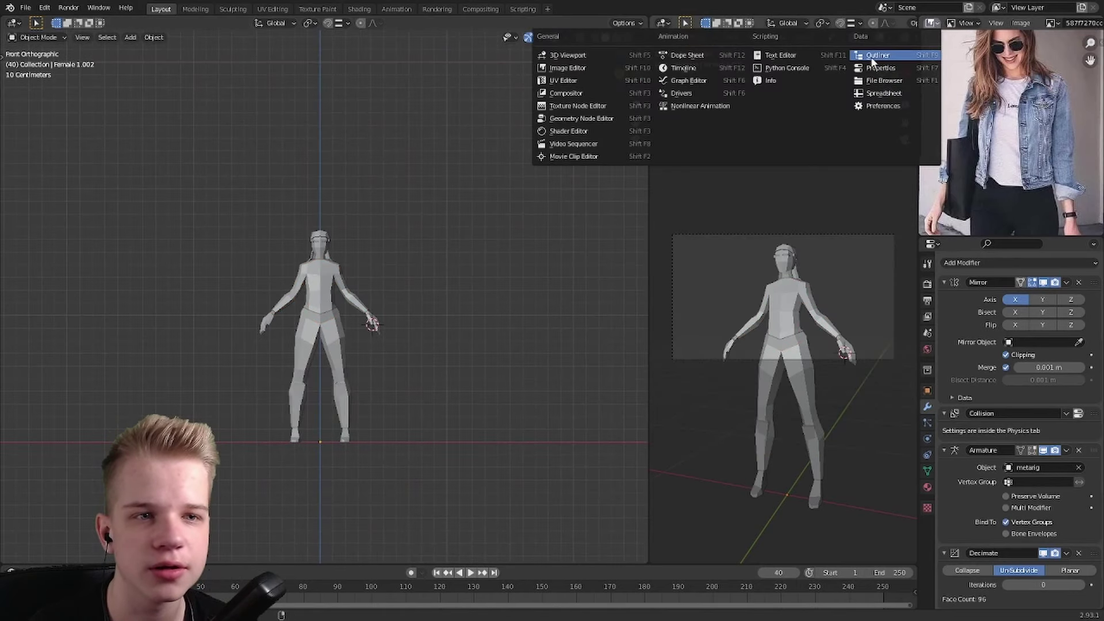
{"action": "left_click", "coordinate": [864, 49]}
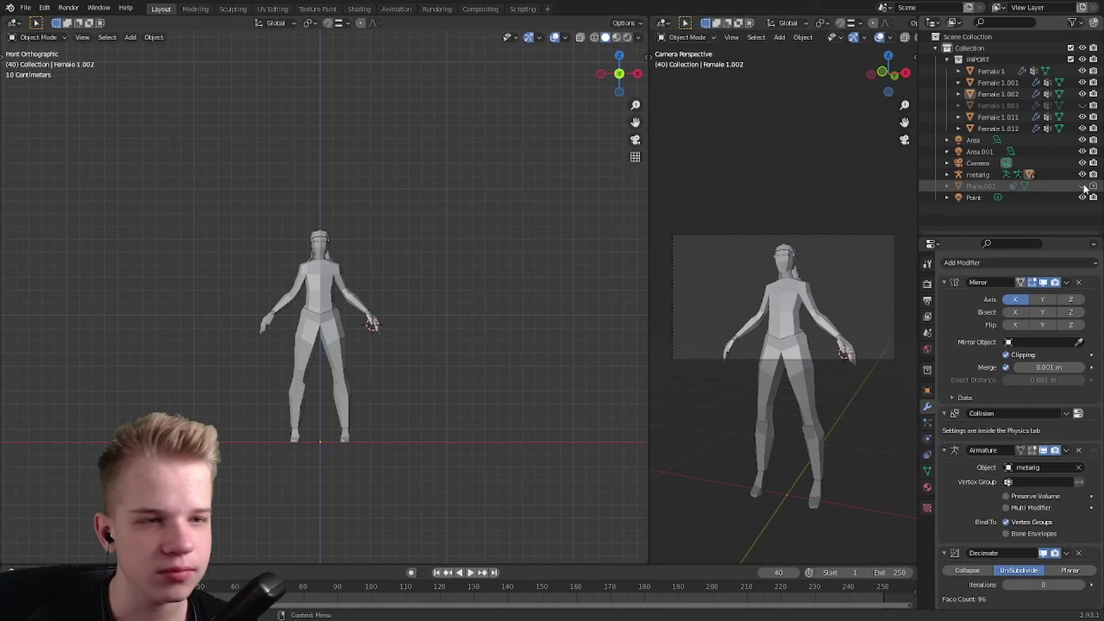
{"action": "scroll", "coordinate": [480, 254], "scroll_direction": "up", "scroll_amount": 7}
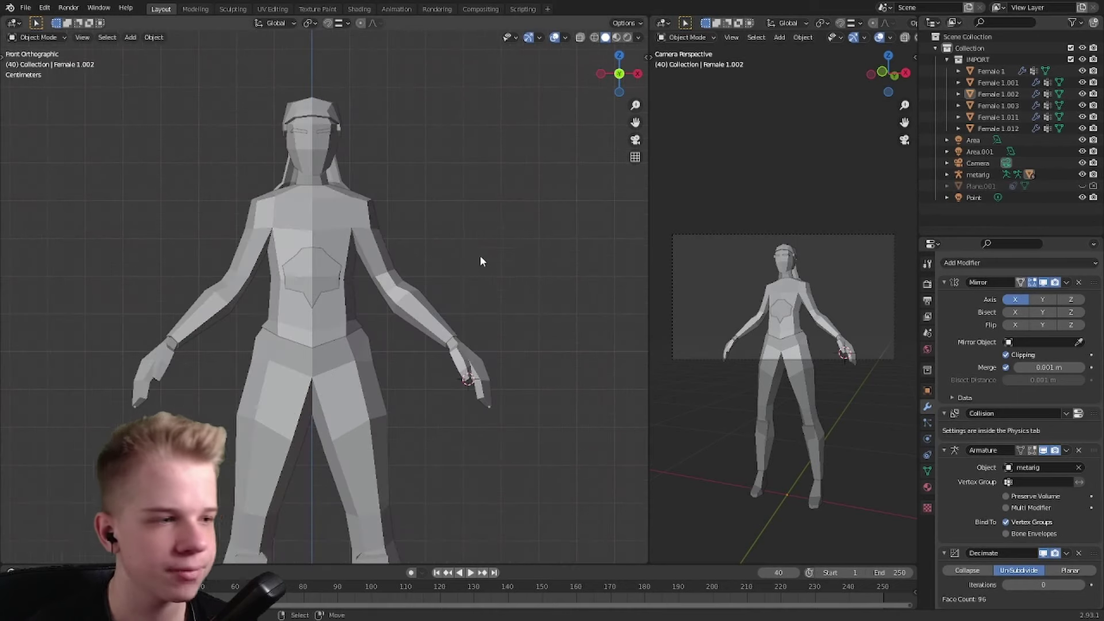
- Select the revealed Female 1.003 duplicate where it shows through the torso, and open its mesh for editing in front view
{"action": "key", "text": "z"}
{"action": "left_click", "coordinate": [323, 233]}
{"action": "left_click", "coordinate": [358, 238]}
{"action": "key", "text": "shift+z"}
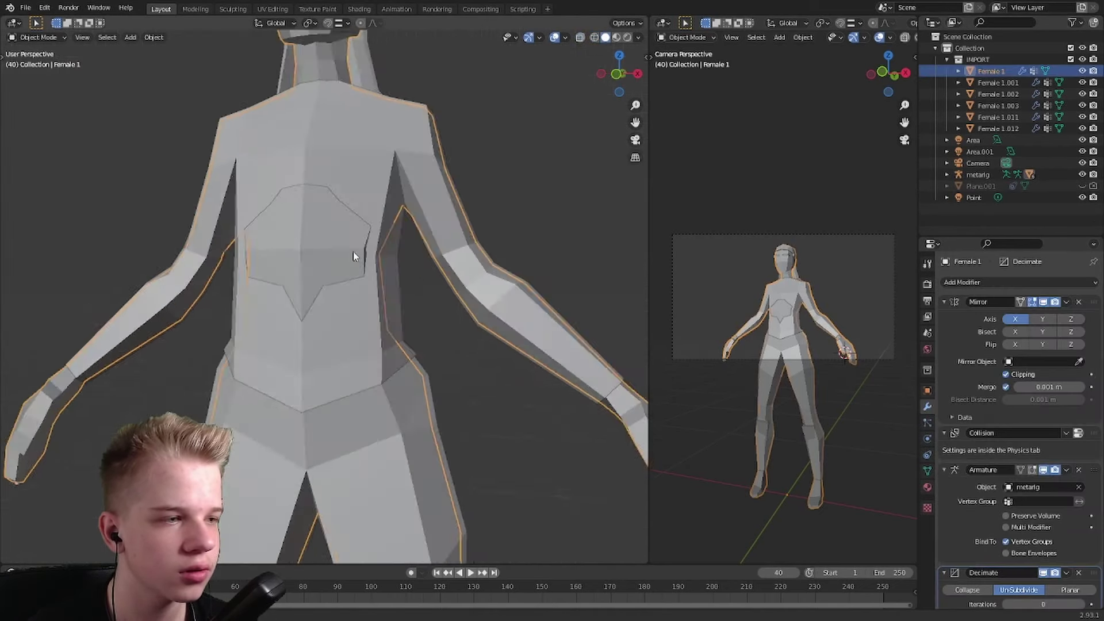
{"action": "left_click", "coordinate": [351, 250]}
{"action": "middle_click_drag", "start_coordinate": [350, 250], "coordinate": [382, 257]}
{"action": "key", "text": "Tab"}
{"action": "key", "text": "KP_1"}
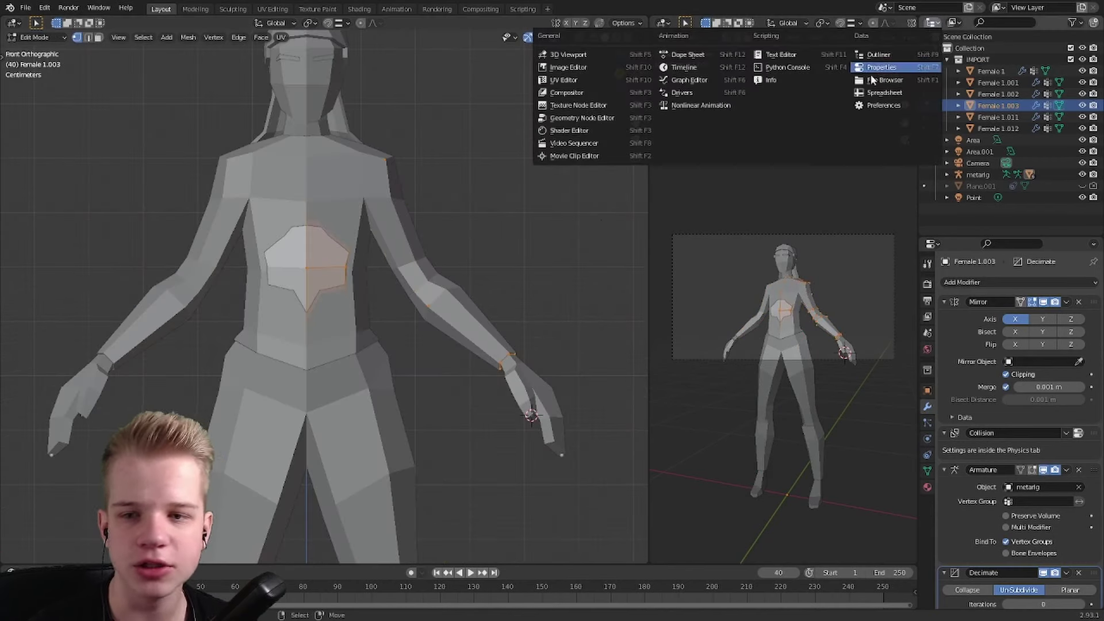
- Switch the Outliner area back to the Image Editor, and frame more of the reference photo's outfit
{"action": "left_click", "coordinate": [583, 79]}
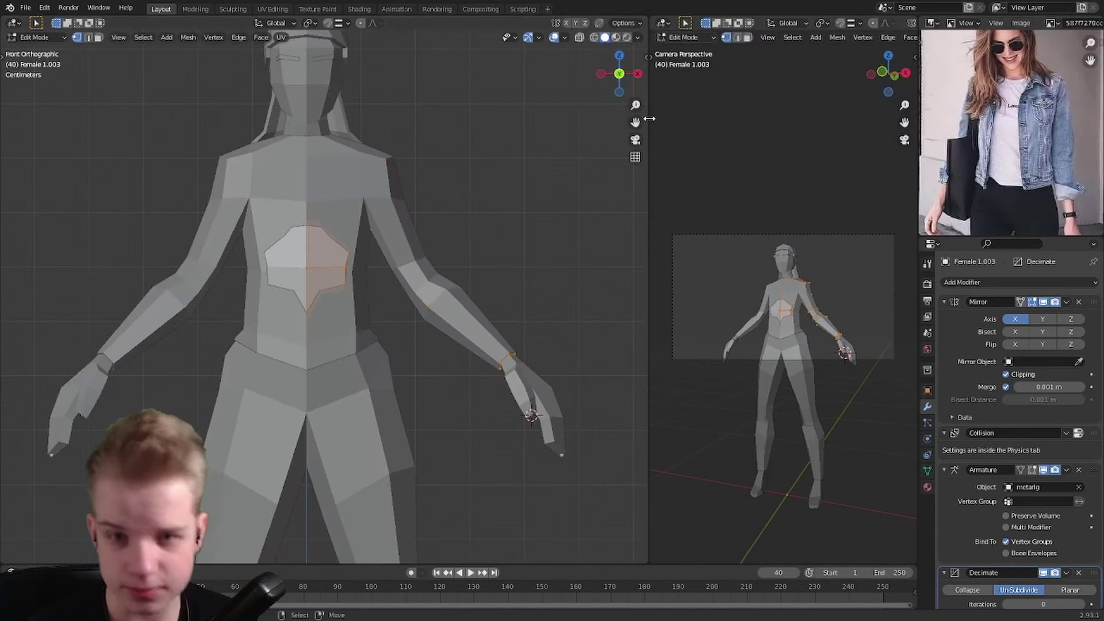
{"action": "scroll", "coordinate": [326, 255], "scroll_direction": "up", "scroll_amount": 4}
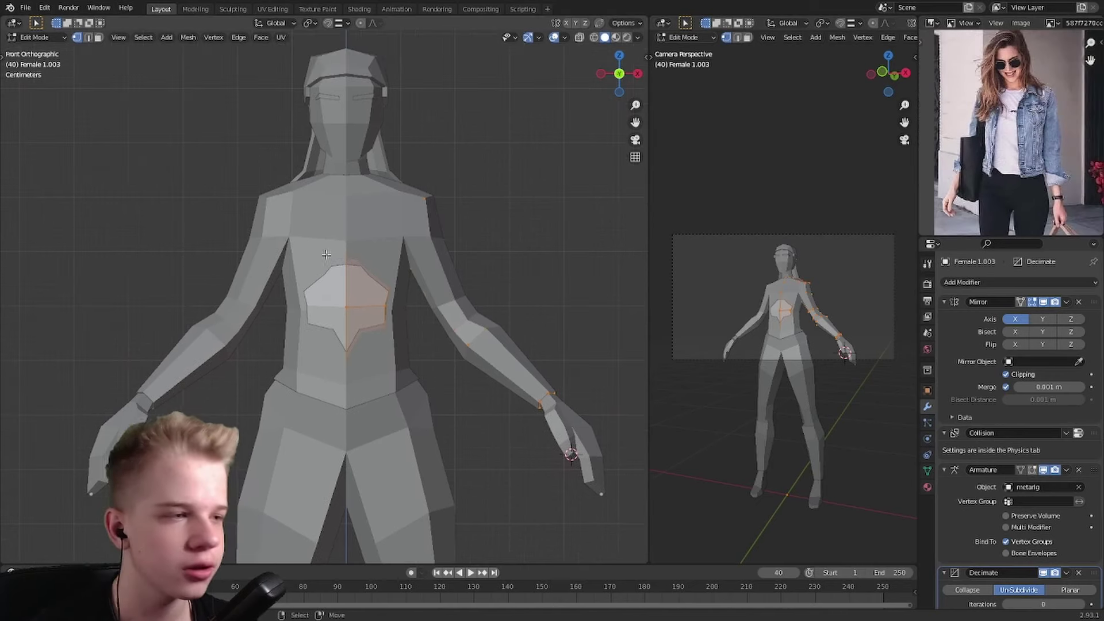
{"action": "scroll", "coordinate": [552, 299], "scroll_direction": "down", "scroll_amount": 5}
- Select the whole Female 1.003 mesh and expand it outward about 0.026 m with Shrink/Fatten
{"action": "middle_click_drag", "start_coordinate": [544, 340], "coordinate": [461, 348]}
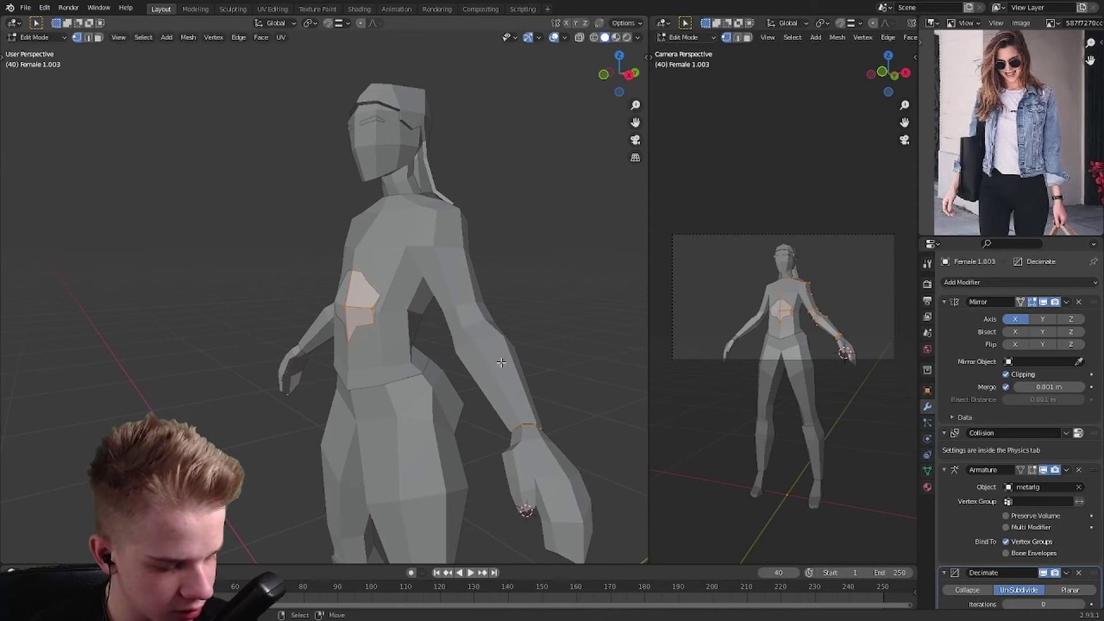
{"action": "mouse_move", "coordinate": [506, 355]}
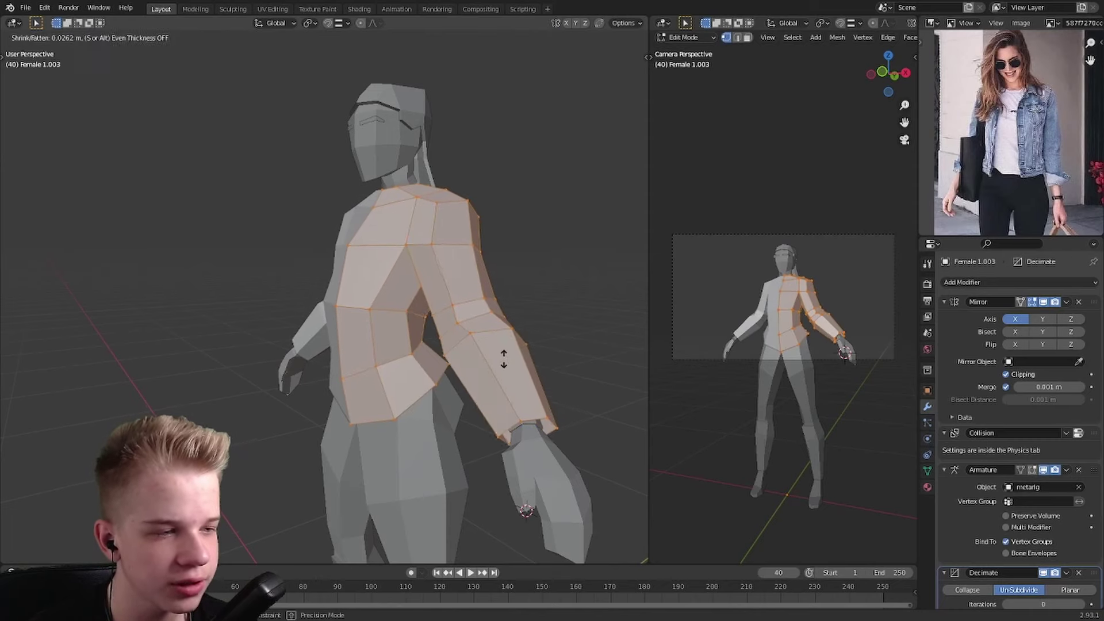
{"action": "left_click", "coordinate": [506, 358]}
- Examine how the expanded jacket layer sits over the body in front and side views
{"action": "key", "text": "KP_1"}
{"action": "scroll", "coordinate": [458, 274], "scroll_direction": "up", "scroll_amount": 6}
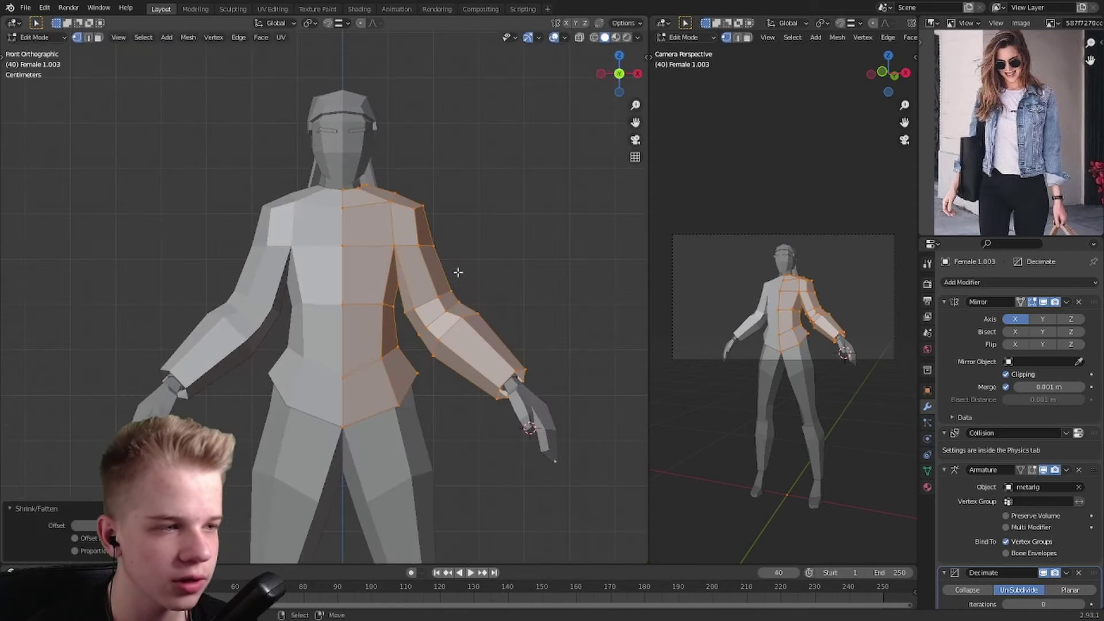
{"action": "scroll", "coordinate": [412, 411], "scroll_direction": "down", "scroll_amount": 5}
{"action": "key", "text": "KP_3"}
{"action": "key", "text": "alt+z"}
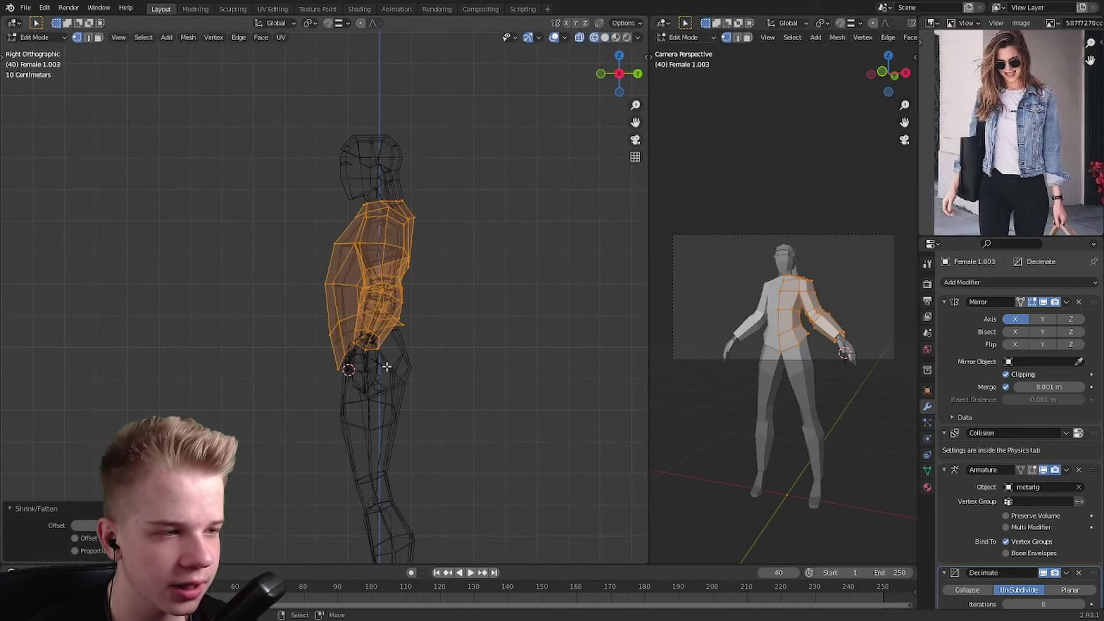
{"action": "key", "text": "alt+z"}
{"action": "scroll", "coordinate": [468, 403], "scroll_direction": "up", "scroll_amount": 3}
{"action": "key", "text": "KP_1"}
{"action": "scroll", "coordinate": [469, 403], "scroll_direction": "up", "scroll_amount": 2}
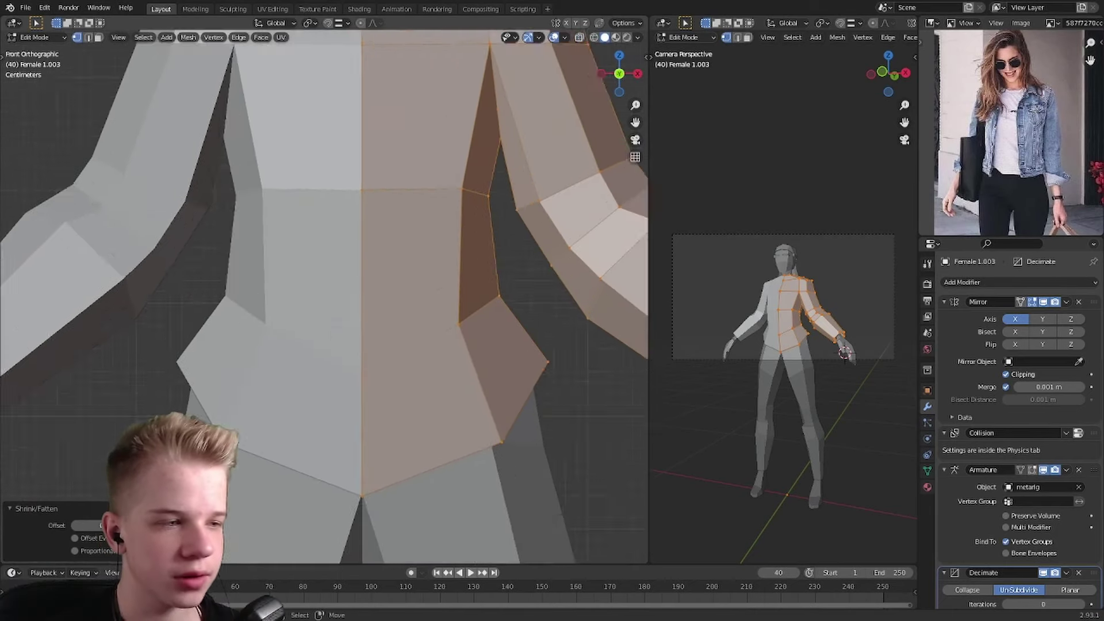
- Reposition the jacket's front hem vertices toward the body's centre in front view
{"action": "scroll", "coordinate": [517, 345], "scroll_direction": "down", "scroll_amount": 4}
{"action": "middle_click_drag", "start_coordinate": [535, 333], "coordinate": [567, 308]}
{"action": "scroll", "coordinate": [550, 319], "scroll_direction": "up", "scroll_amount": 3}
{"action": "key", "text": "KP_1"}
{"action": "scroll", "coordinate": [492, 370], "scroll_direction": "up", "scroll_amount": 4}
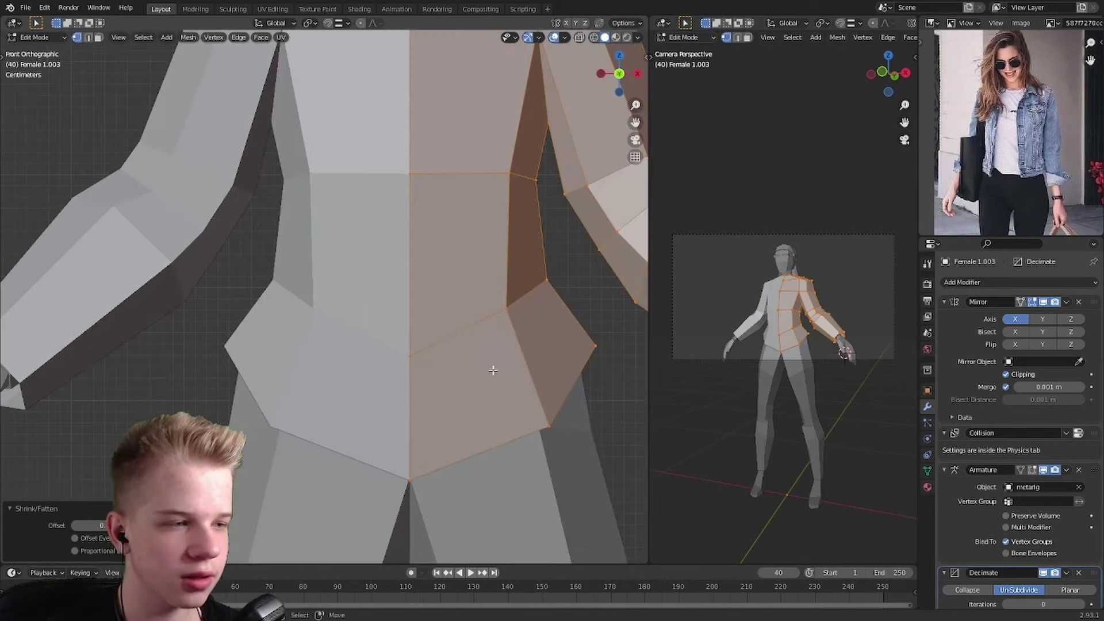
{"action": "left_click_drag", "start_coordinate": [453, 304], "coordinate": [463, 303]}
{"action": "left_click_drag", "start_coordinate": [480, 386], "coordinate": [471, 392]}
- Select the jacket's front faces from hem to chest, and try to triangulate them
{"action": "key", "text": "3"}
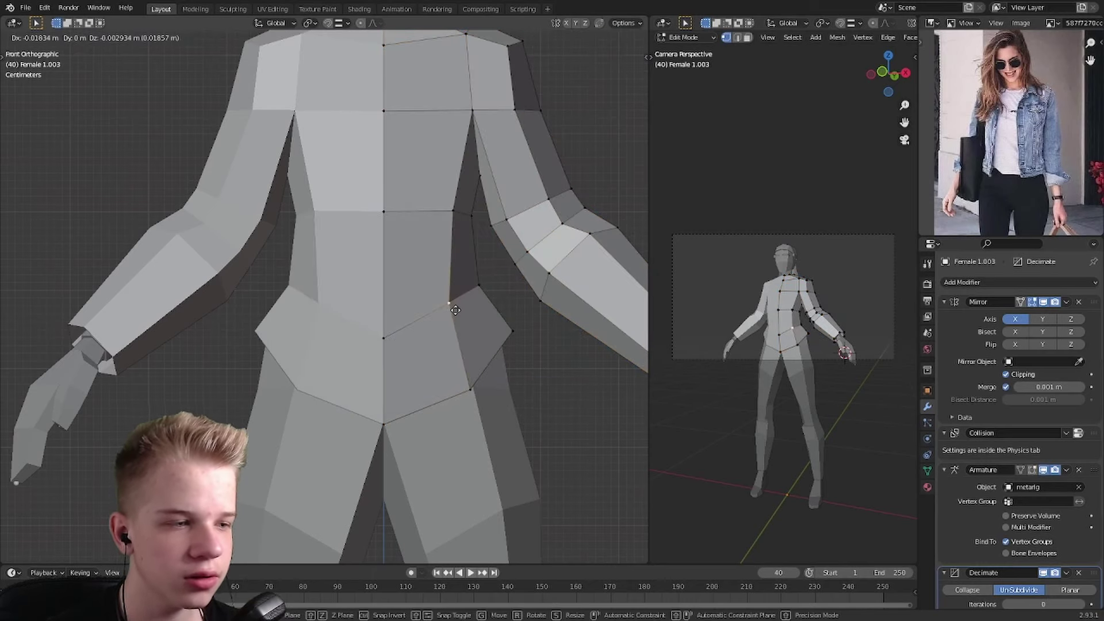
{"action": "left_click", "coordinate": [427, 368]}
{"action": "left_click", "coordinate": [445, 277], "text": "shift"}
{"action": "scroll", "coordinate": [445, 277], "scroll_direction": "up", "scroll_amount": 3, "text": "shift"}
{"action": "scroll", "coordinate": [444, 277], "scroll_direction": "up", "scroll_amount": 3, "text": "shift"}
{"action": "left_click", "coordinate": [433, 249], "text": "shift"}
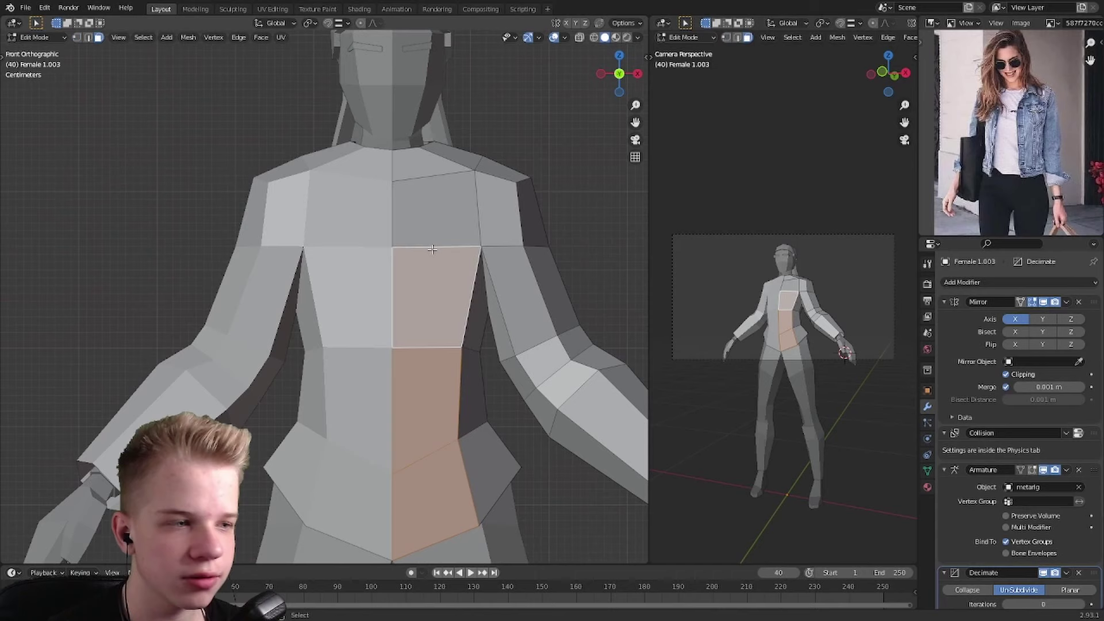
{"action": "left_click", "coordinate": [471, 263], "text": "shift"}
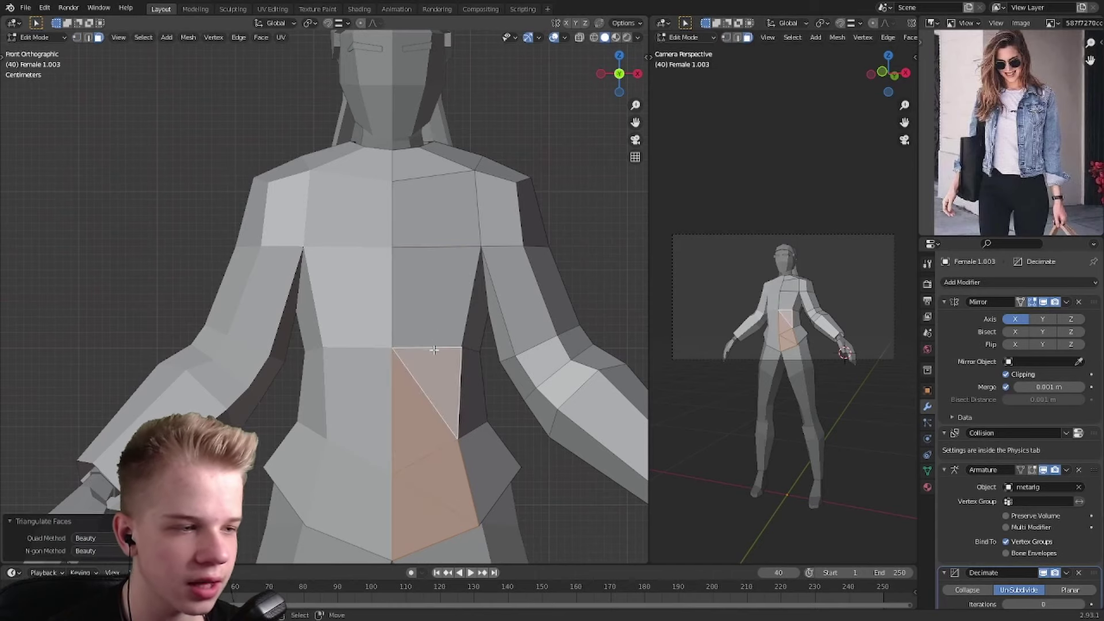
- Add a vertical loop cut down the jacket's front, slid toward the side, and delete the central faces to open the jacket
{"action": "left_click", "coordinate": [452, 345]}
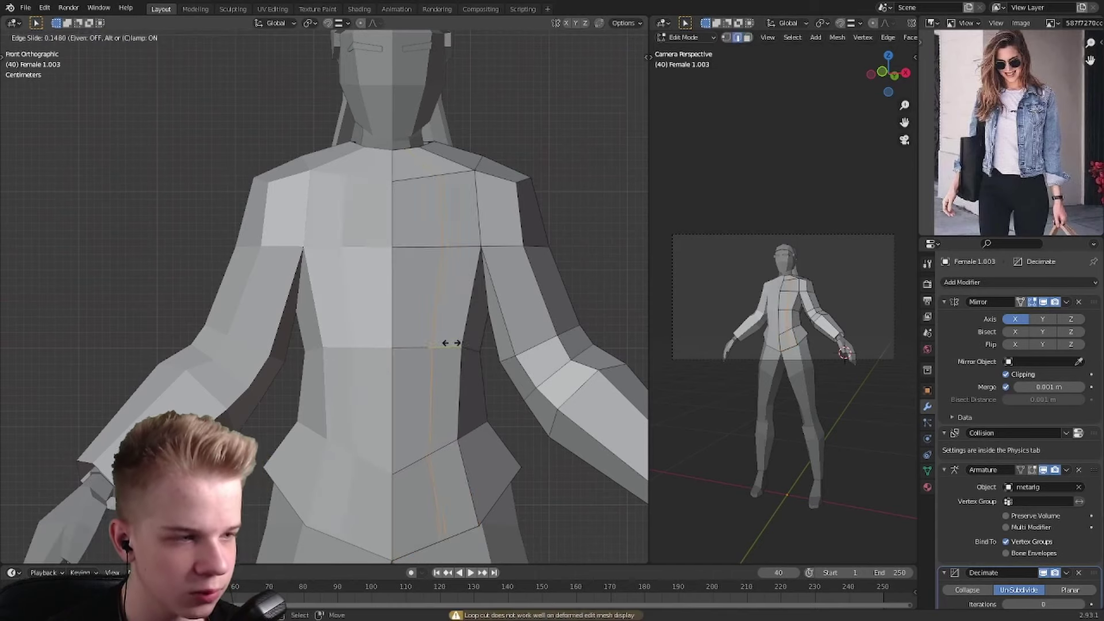
{"action": "left_click", "coordinate": [462, 343]}
{"action": "left_click", "coordinate": [419, 330]}
{"action": "left_click", "coordinate": [427, 487], "text": "shift"}
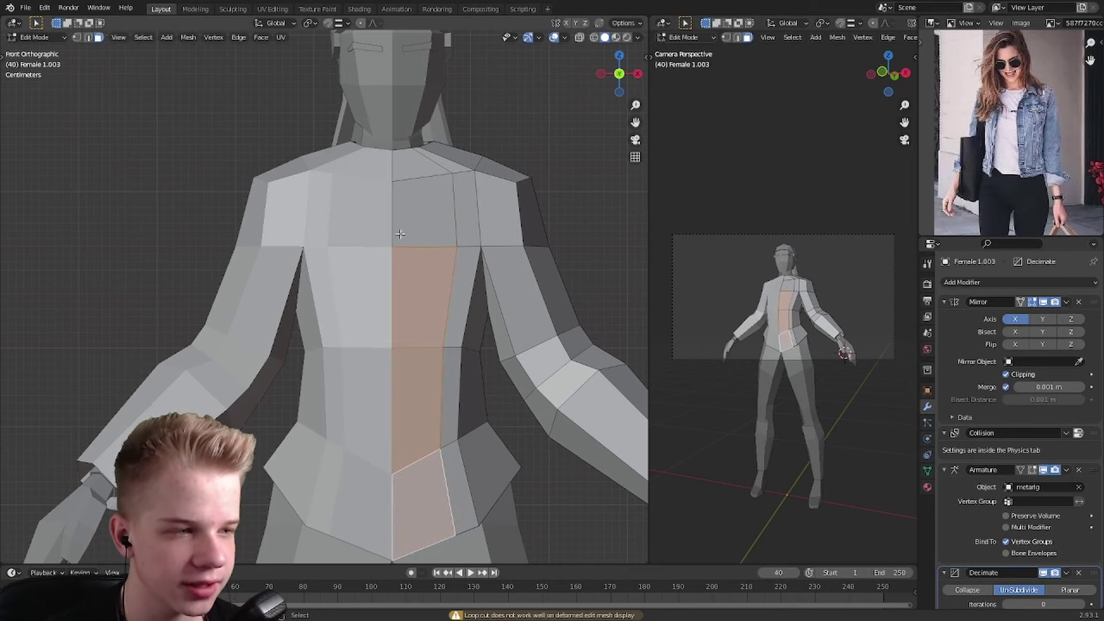
{"action": "key", "text": "x"}
{"action": "left_click", "coordinate": [378, 171]}
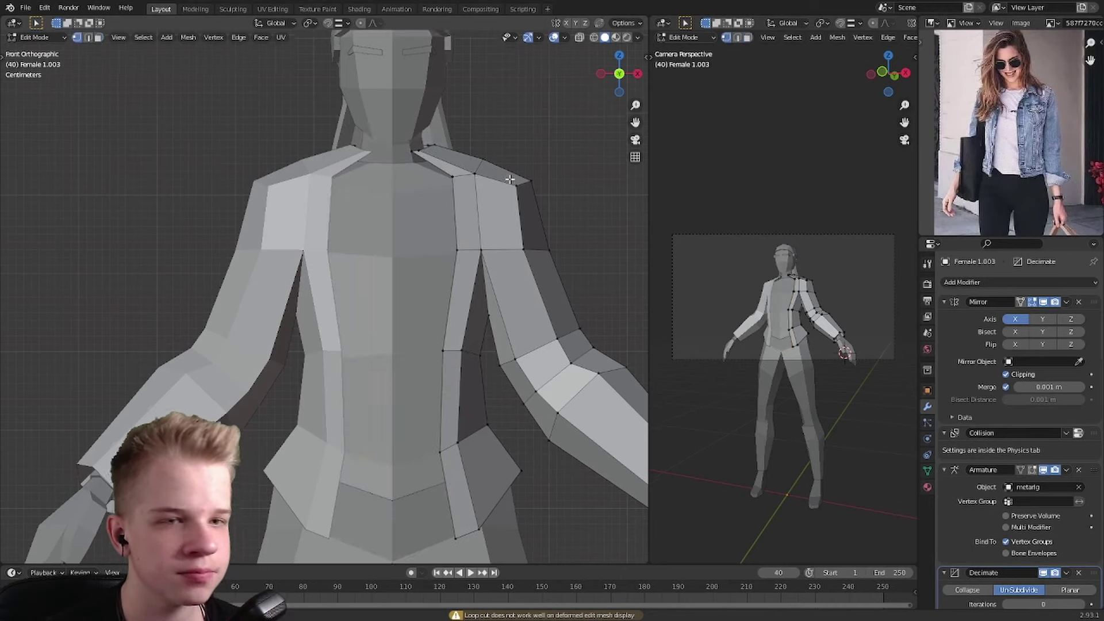
- Reposition the open jacket's side waist vertices in front and top views
{"action": "key", "text": "1"}
{"action": "scroll", "coordinate": [477, 323], "scroll_direction": "up", "scroll_amount": 4}
{"action": "key", "text": "g"}
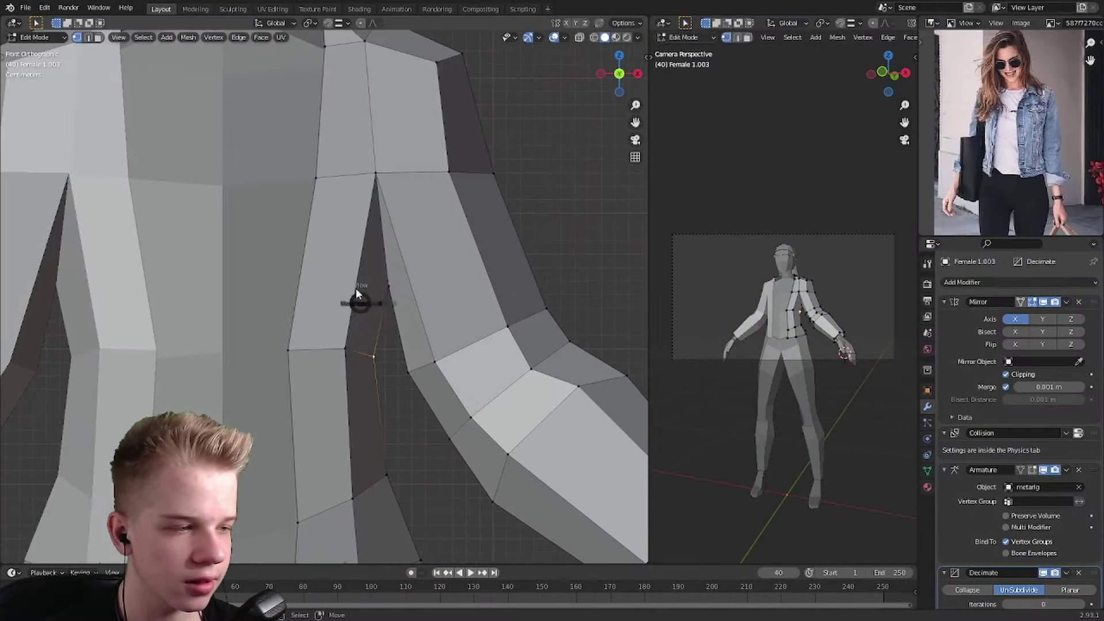
{"action": "key", "text": "KP_7"}
{"action": "left_click_drag", "start_coordinate": [378, 353], "coordinate": [346, 344]}
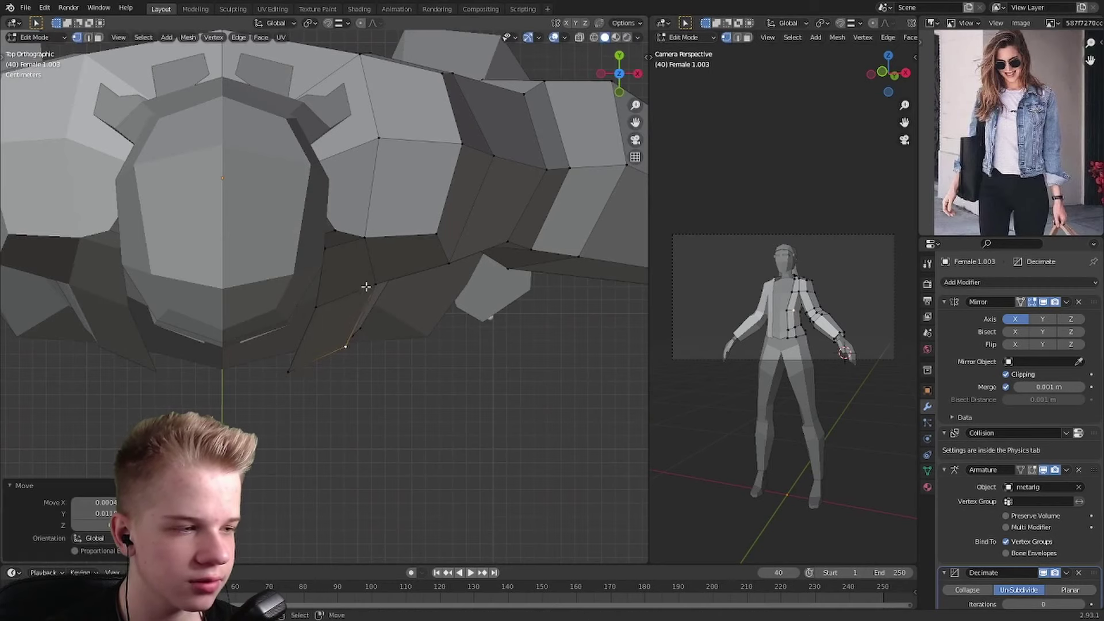
{"action": "left_click_drag", "start_coordinate": [365, 287], "coordinate": [314, 308]}
- Adjust the jacket's shoulder and collar vertices so they follow the body beside the neck
{"action": "middle_click_drag", "start_coordinate": [314, 308], "coordinate": [500, 200]}
{"action": "key", "text": "g"}
{"action": "left_click", "coordinate": [373, 322]}
{"action": "middle_click_drag", "start_coordinate": [525, 260], "coordinate": [443, 288]}
{"action": "scroll", "coordinate": [482, 288], "scroll_direction": "down", "scroll_amount": 4}
{"action": "scroll", "coordinate": [482, 288], "scroll_direction": "up", "scroll_amount": 5}
{"action": "key", "text": "g"}
{"action": "left_click", "coordinate": [481, 328]}
{"action": "key", "text": "g"}
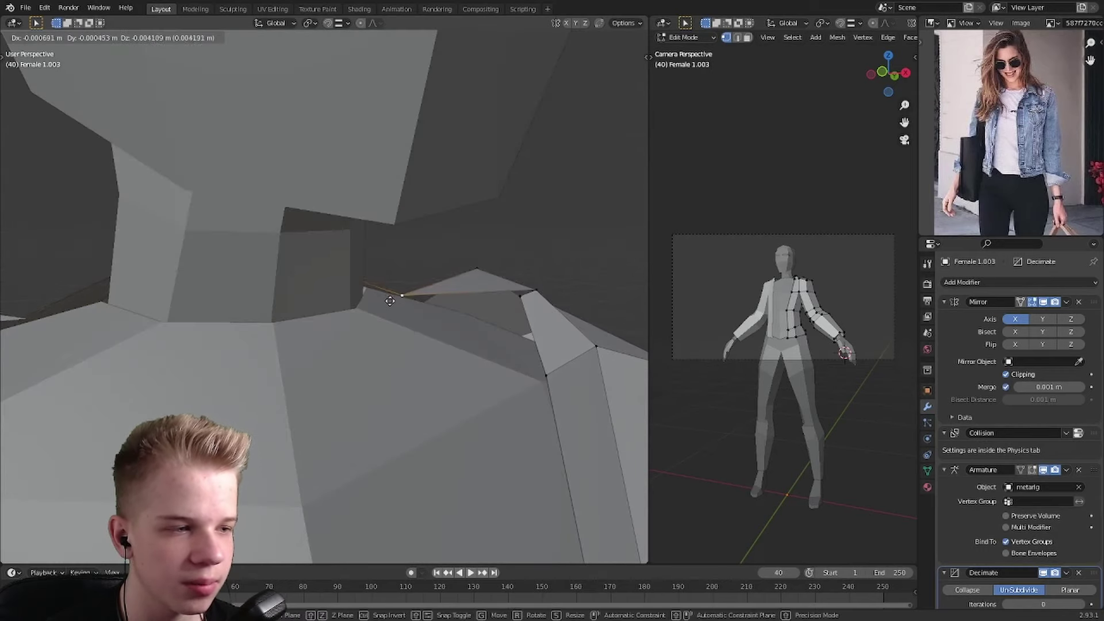
{"action": "left_click", "coordinate": [488, 289]}
{"action": "key", "text": "KP_1"}
{"action": "scroll", "coordinate": [604, 310], "scroll_direction": "down", "scroll_amount": 5}
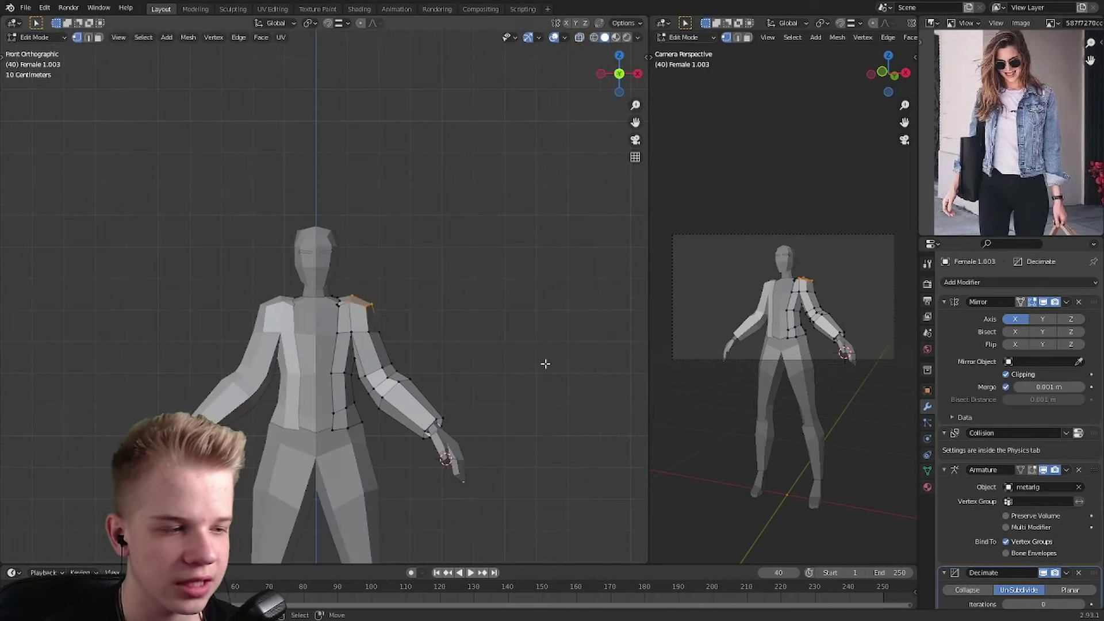
- Select the jacket's lower sleeve from elbow to cuff in front view and shrink it along its normals to slim it around the forearm
{"action": "middle_click_drag", "start_coordinate": [545, 362], "coordinate": [422, 247]}
{"action": "key", "text": "KP_1"}
{"action": "key", "text": "shift+z"}
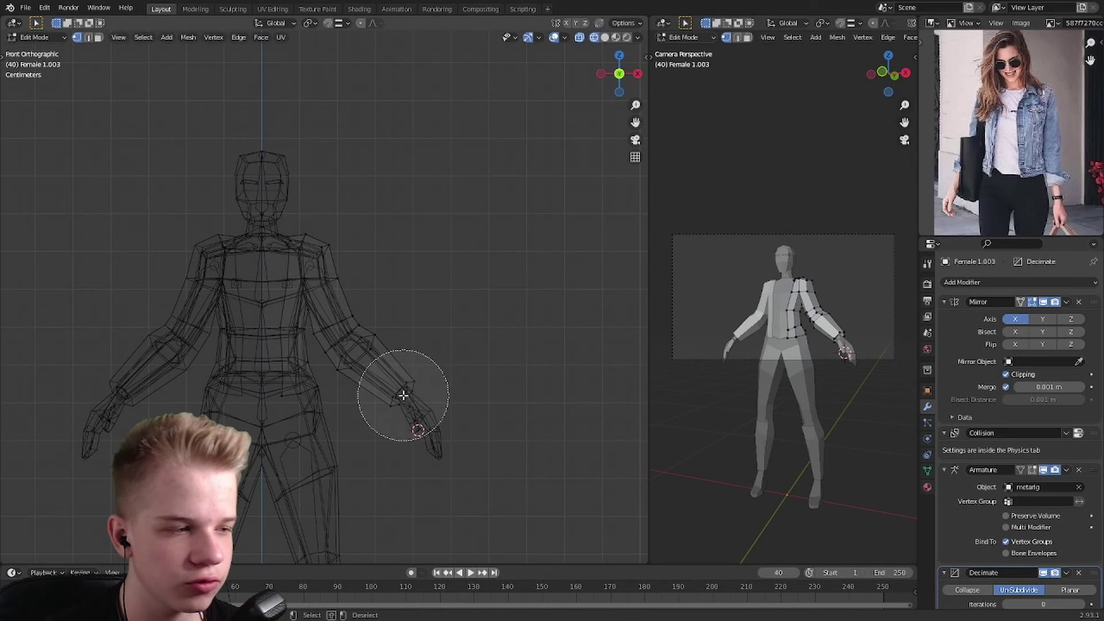
{"action": "key", "text": "Escape"}
{"action": "key", "text": "shift+z"}
{"action": "scroll", "coordinate": [450, 303], "scroll_direction": "up", "scroll_amount": 5}
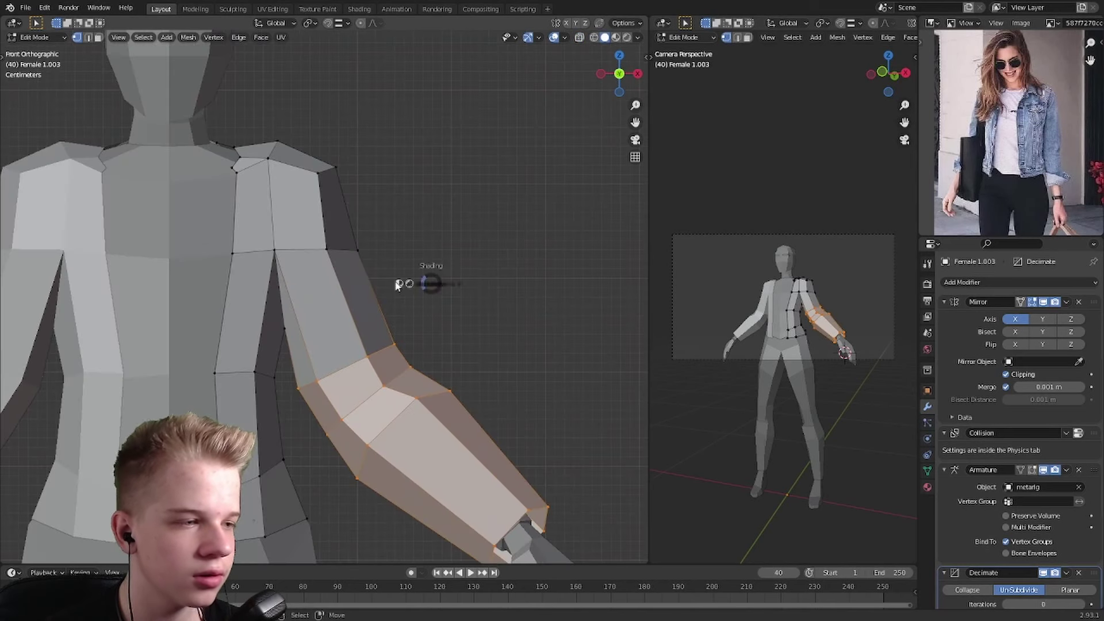
{"action": "key", "text": "shift+z"}
{"action": "key", "text": "alt+a"}
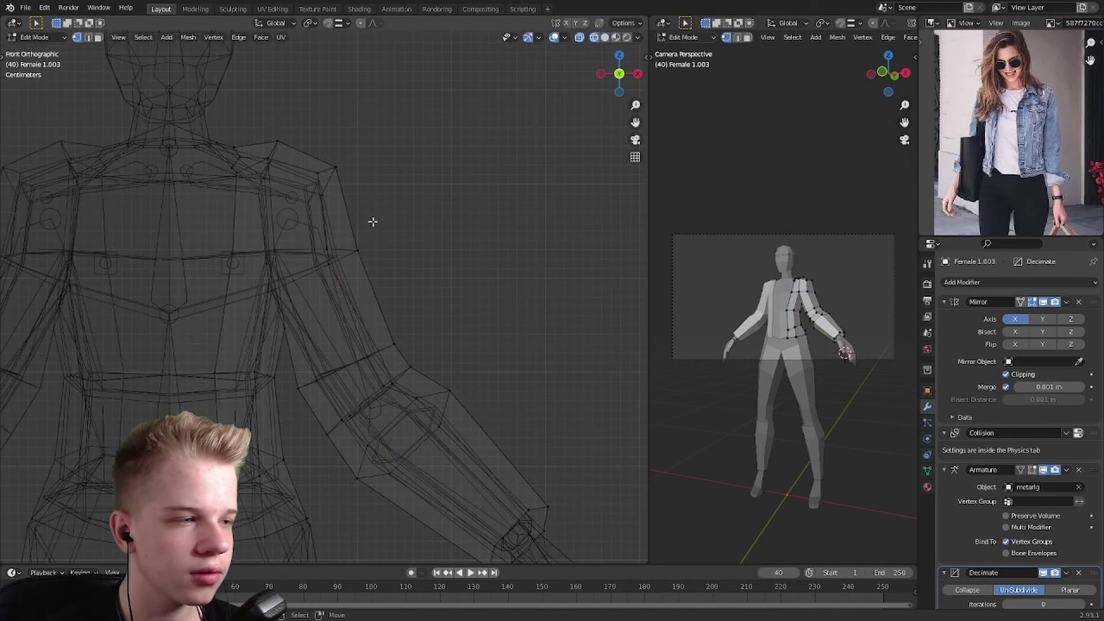
{"action": "key", "text": "shift+z"}
{"action": "key", "text": "alt+s"}
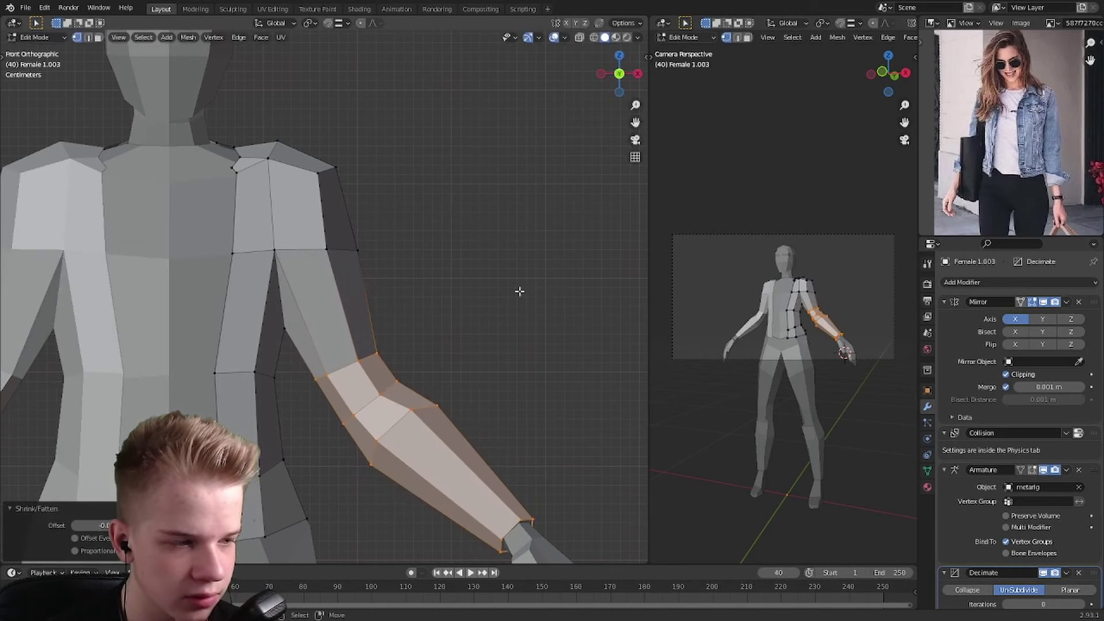
- Select the jacket's outer shoulder tip vertices and move them inward and down in front view to soften the shoulder
{"action": "scroll", "coordinate": [506, 291], "scroll_direction": "up", "scroll_amount": 8}
{"action": "key", "text": "shift+z"}
{"action": "key", "text": "z"}
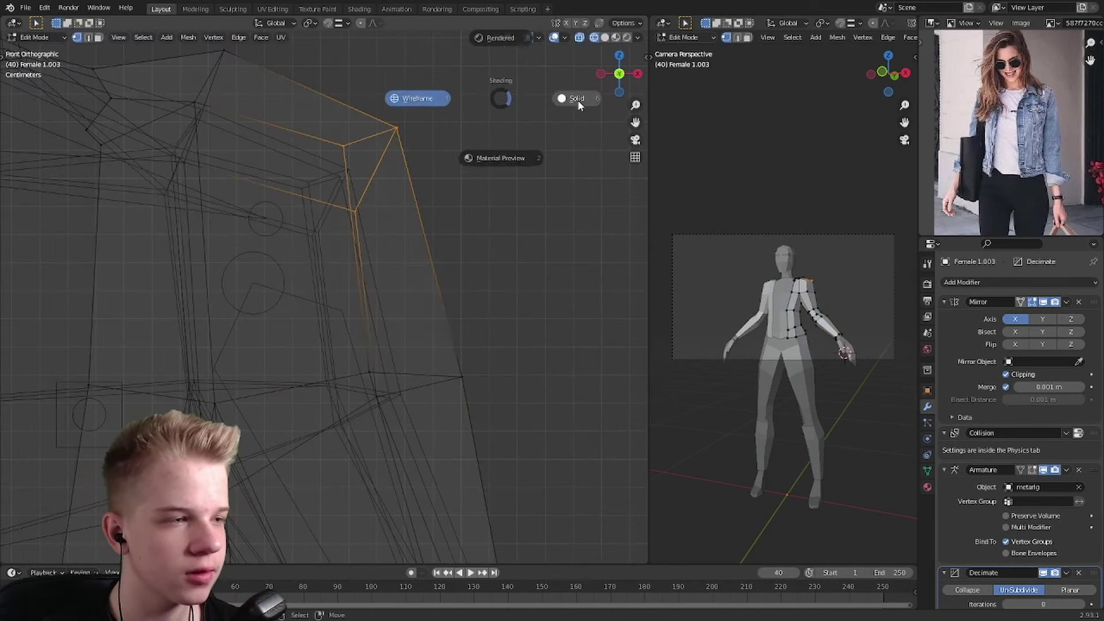
{"action": "left_click", "coordinate": [578, 104]}
{"action": "key", "text": "g"}
{"action": "left_click", "coordinate": [468, 209]}
{"action": "key", "text": "shift+z"}
{"action": "key", "text": "g"}
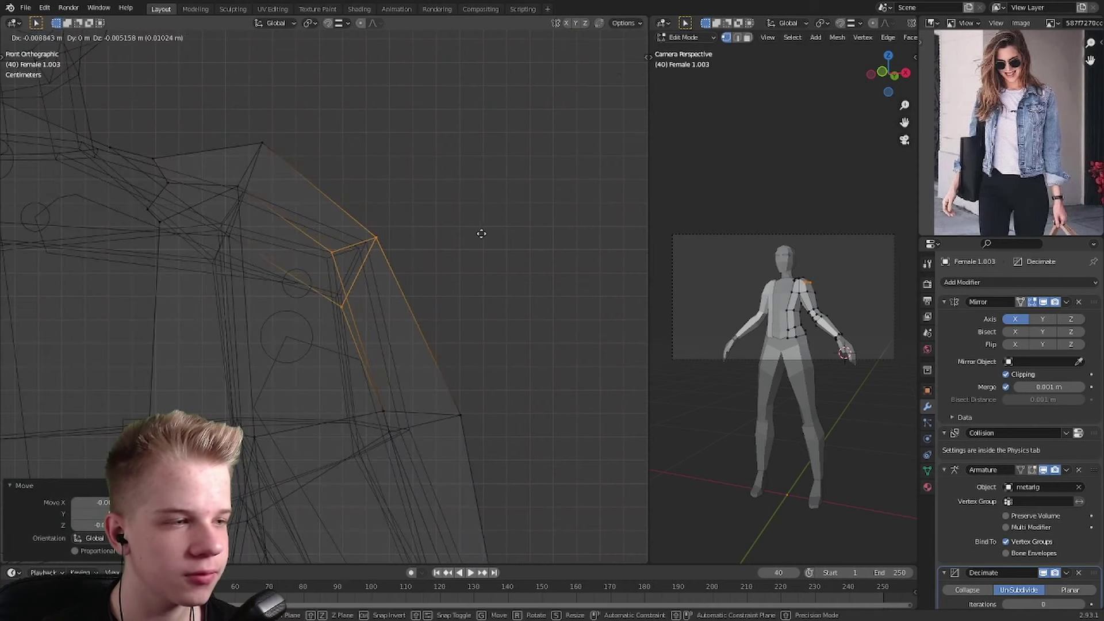
{"action": "left_click", "coordinate": [481, 234]}
- Move the outer vertices of the jacket's upper sleeve at armpit height slightly inward, closer to the arm
{"action": "key", "text": "shift+z"}
{"action": "key", "text": "shift+z"}
{"action": "left_click_drag", "start_coordinate": [320, 394], "coordinate": [564, 257]}
{"action": "key", "text": "shift+z"}
{"action": "key", "text": "g"}
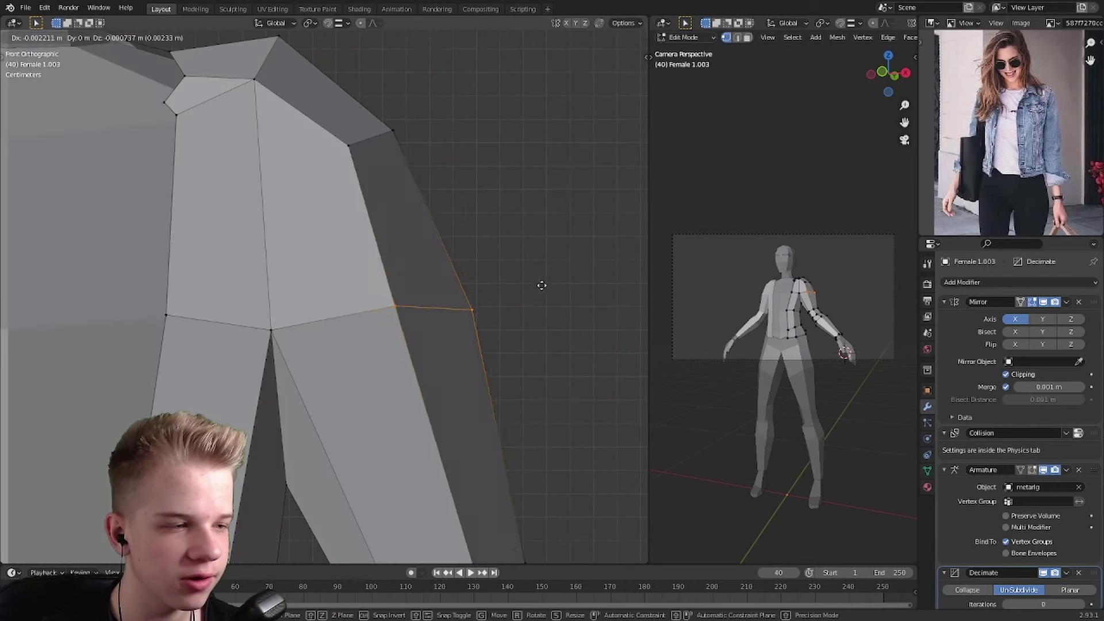
{"action": "left_click", "coordinate": [519, 289]}
- Reposition the jacket vertex where the torso meets the sleeve in front view
{"action": "scroll", "coordinate": [483, 249], "scroll_direction": "down", "scroll_amount": 5}
{"action": "scroll", "coordinate": [419, 320], "scroll_direction": "up", "scroll_amount": 5}
{"action": "key", "text": "z"}
{"action": "left_click", "coordinate": [308, 320]}
{"action": "left_click_drag", "start_coordinate": [302, 305], "coordinate": [389, 155]}
{"action": "key", "text": "z"}
{"action": "key", "text": "shift+z"}
{"action": "key", "text": "shift+z"}
{"action": "key", "text": "KP_7"}
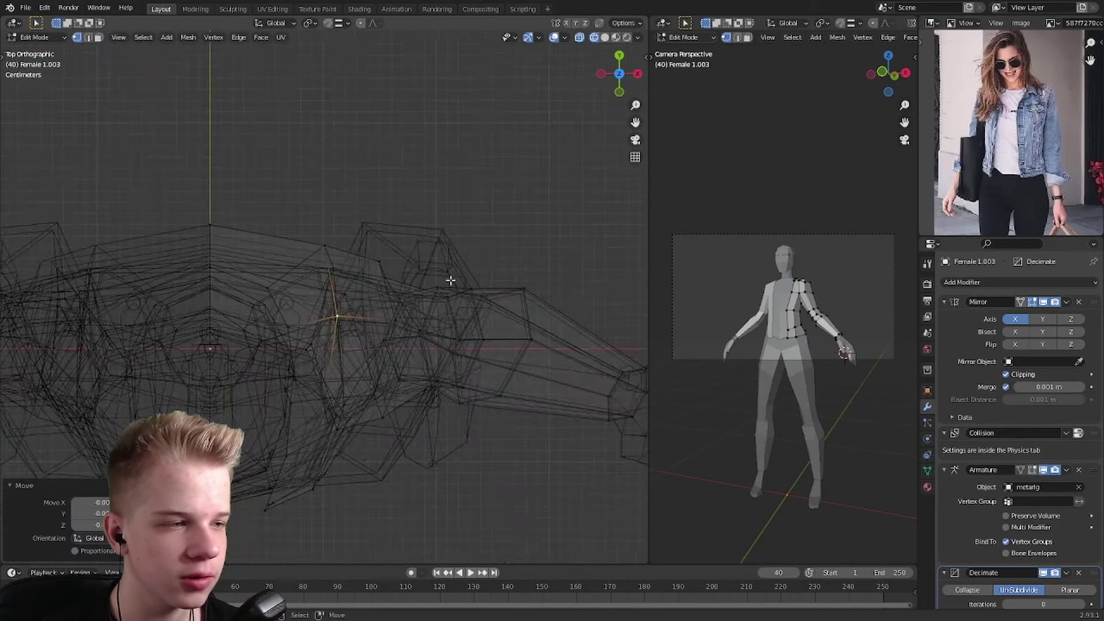
- Reposition the jacket's upper back vertices behind the shoulder in side view
{"action": "scroll", "coordinate": [451, 278], "scroll_direction": "up", "scroll_amount": 3}
{"action": "key", "text": "shift+z"}
{"action": "mouse_move", "coordinate": [567, 209]}
{"action": "middle_mouse_down"}
{"action": "mouse_move", "coordinate": [566, 236]}
{"action": "mouse_move", "coordinate": [480, 238]}
{"action": "middle_mouse_up"}
{"action": "key", "text": "grave"}
{"action": "left_click", "coordinate": [661, 252]}
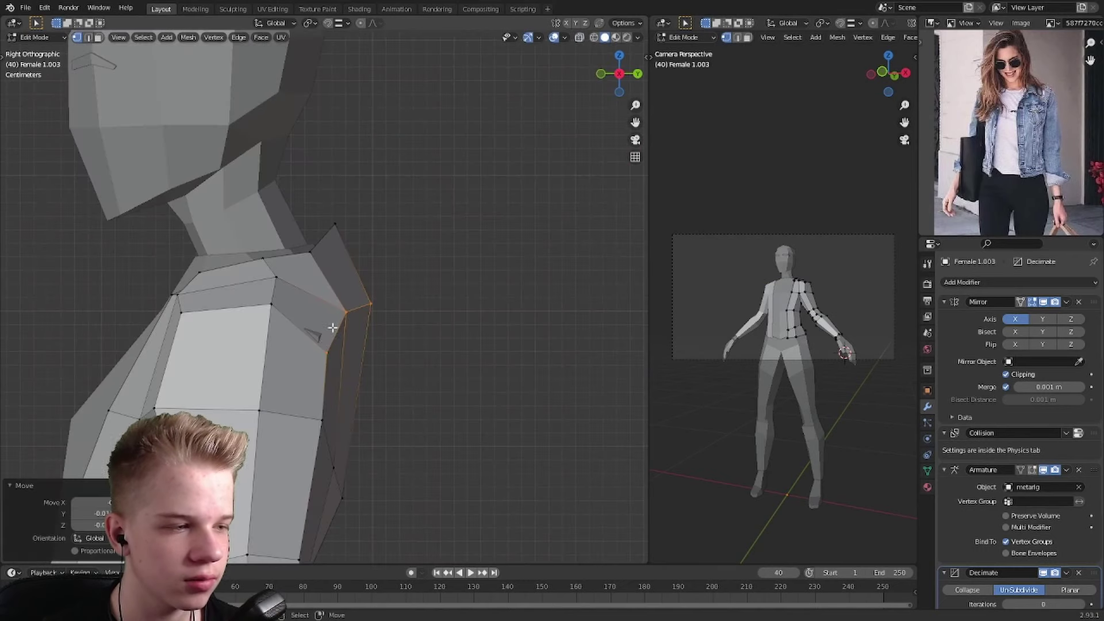
{"action": "key", "text": "shift+z"}
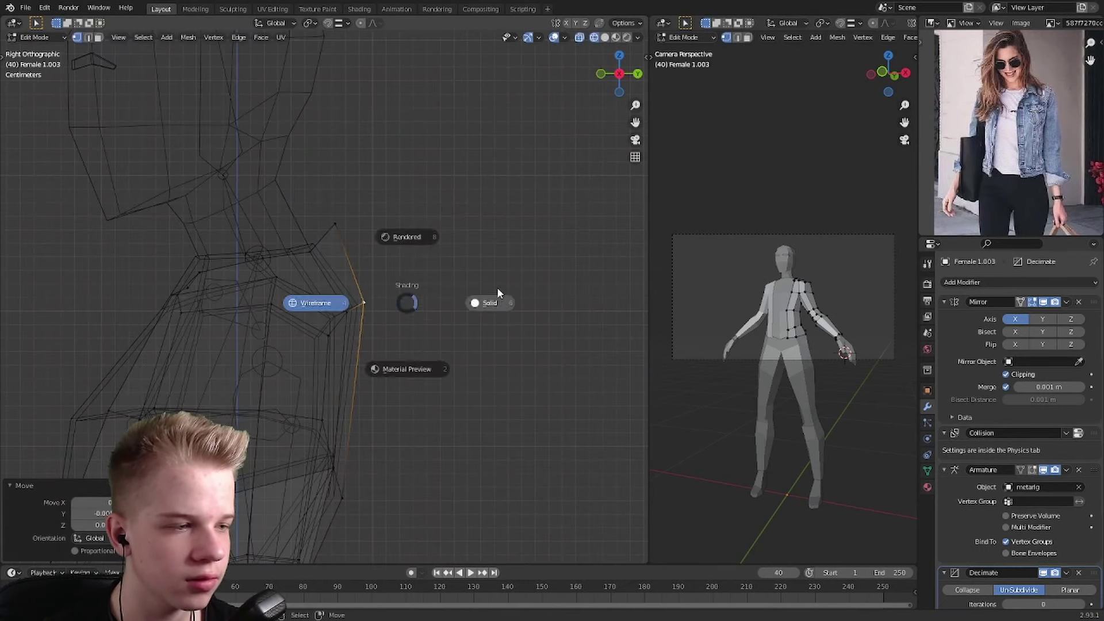
- Select the jacket's hem vertices at the hip and examine how the jacket sits on the body from several angles
{"action": "key", "text": "Tab"}
{"action": "key", "text": "shift+z"}
{"action": "middle_click_drag", "start_coordinate": [402, 310], "coordinate": [458, 314]}
{"action": "scroll", "coordinate": [459, 313], "scroll_direction": "up", "scroll_amount": 5}
{"action": "key", "text": "shift+z"}
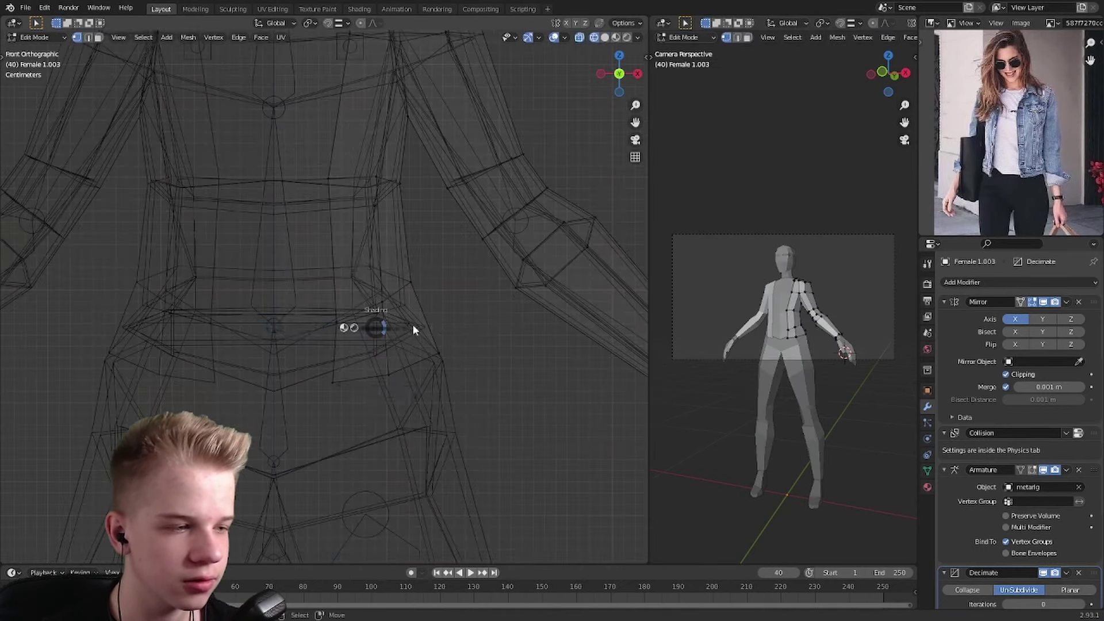
{"action": "key", "text": "shift+z"}
{"action": "left_click_drag", "start_coordinate": [315, 431], "coordinate": [456, 358]}
{"action": "middle_click_drag", "start_coordinate": [456, 357], "coordinate": [413, 333]}
{"action": "scroll", "coordinate": [413, 339], "scroll_direction": "up", "scroll_amount": 5}
{"action": "middle_click_drag", "start_coordinate": [437, 379], "coordinate": [505, 350]}
{"action": "scroll", "coordinate": [443, 341], "scroll_direction": "down", "scroll_amount": 6}
{"action": "key", "text": "KP_1"}
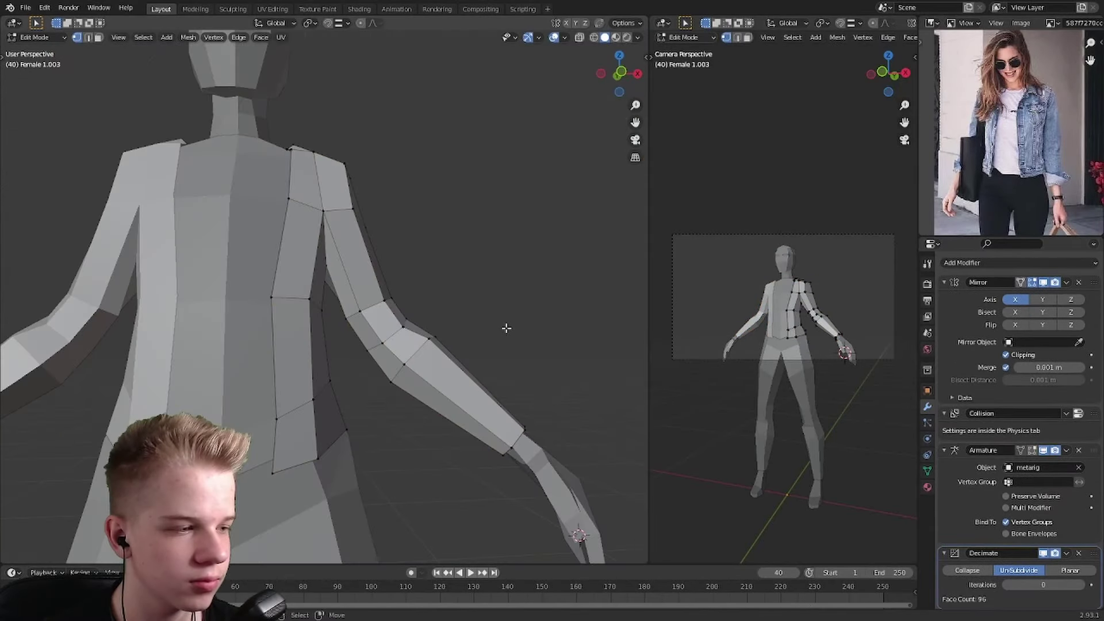
- Add a Solidify modifier to the jacket with a thickness of 0.004 m
{"action": "key", "text": "Tab"}
{"action": "key", "text": "Tab"}
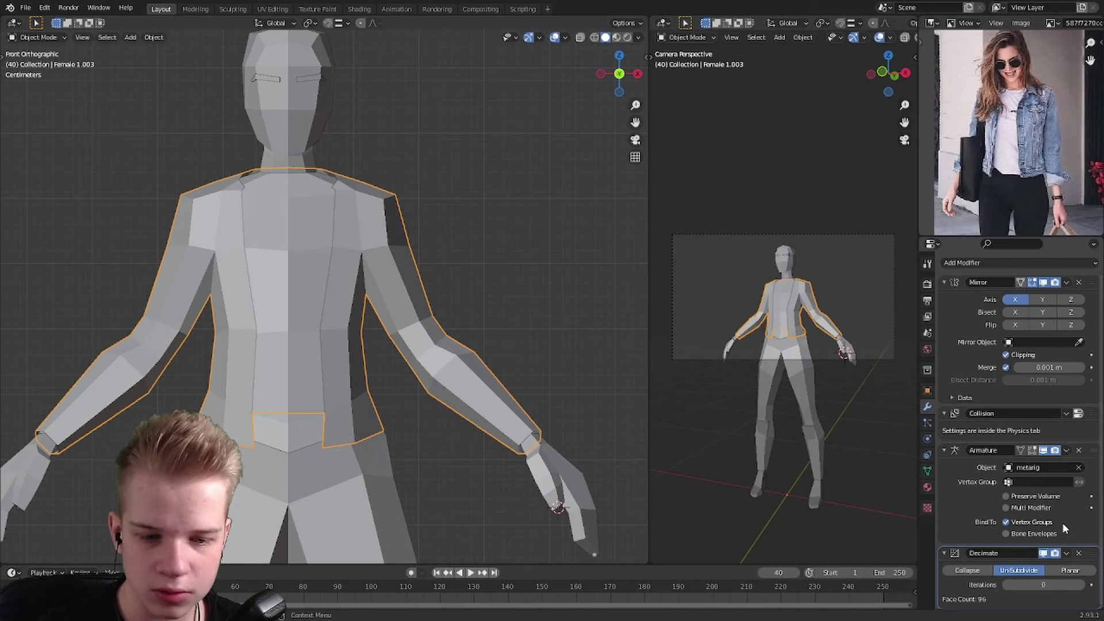
{"action": "left_click", "coordinate": [976, 262]}
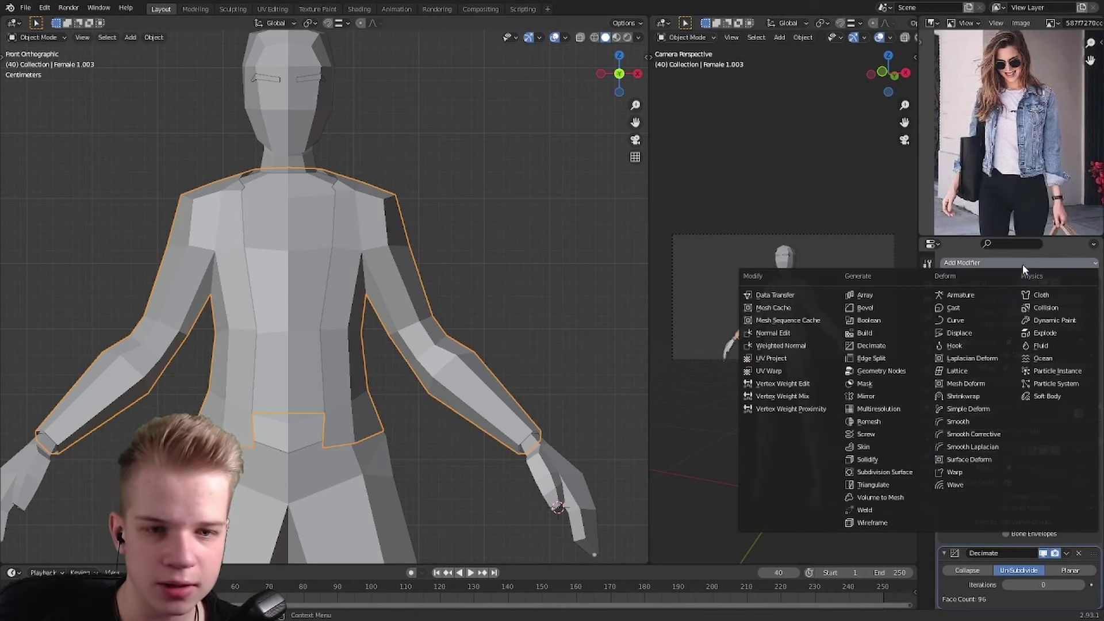
{"action": "left_click", "coordinate": [880, 459]}
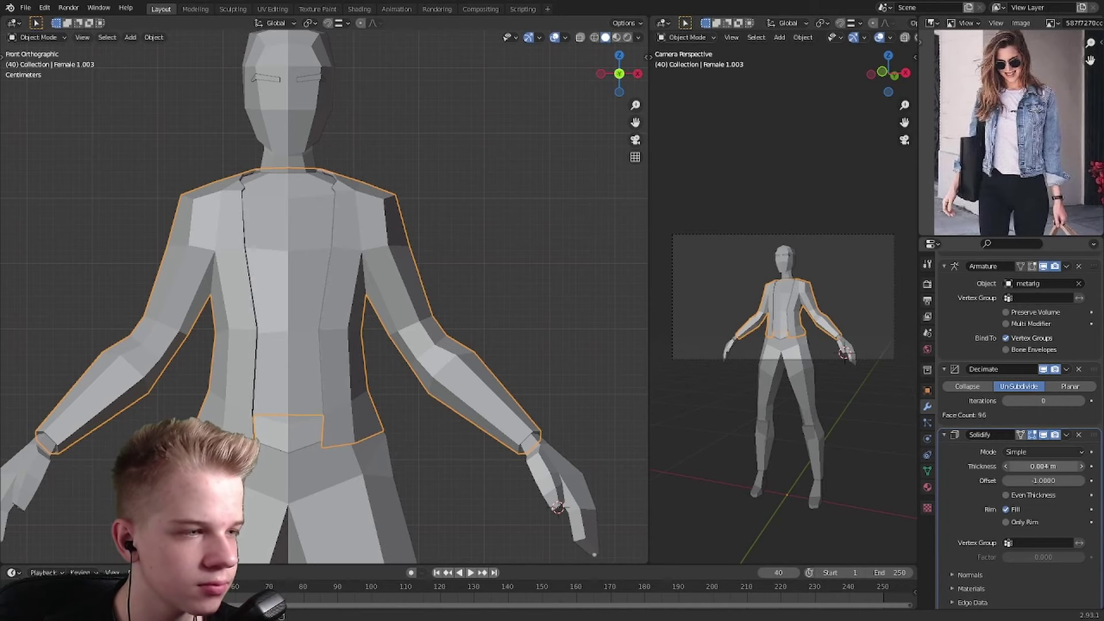
- Examine the thickened jacket's front edges and fit in Material Preview shading
{"action": "middle_click_drag", "start_coordinate": [414, 414], "coordinate": [433, 425]}
{"action": "key", "text": "alt+a"}
{"action": "scroll", "coordinate": [433, 424], "scroll_direction": "up", "scroll_amount": 4}
{"action": "scroll", "coordinate": [486, 431], "scroll_direction": "down", "scroll_amount": 4}
{"action": "key", "text": "z"}
{"action": "left_click", "coordinate": [474, 478]}
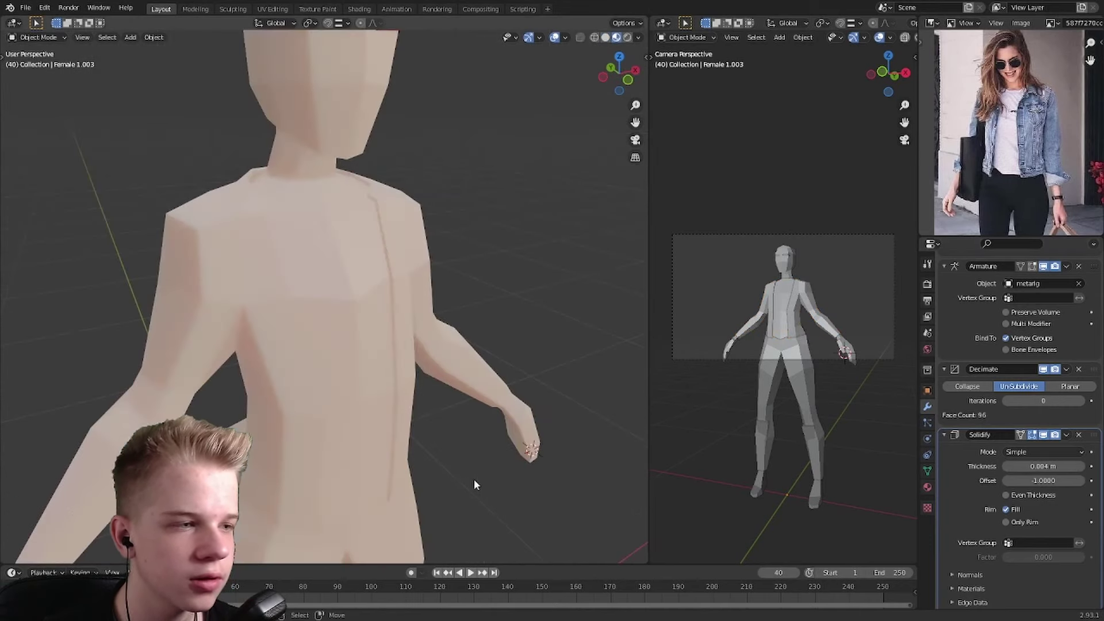
{"action": "key", "text": "z"}
{"action": "left_click", "coordinate": [469, 476]}
{"action": "key", "text": "KP_1"}
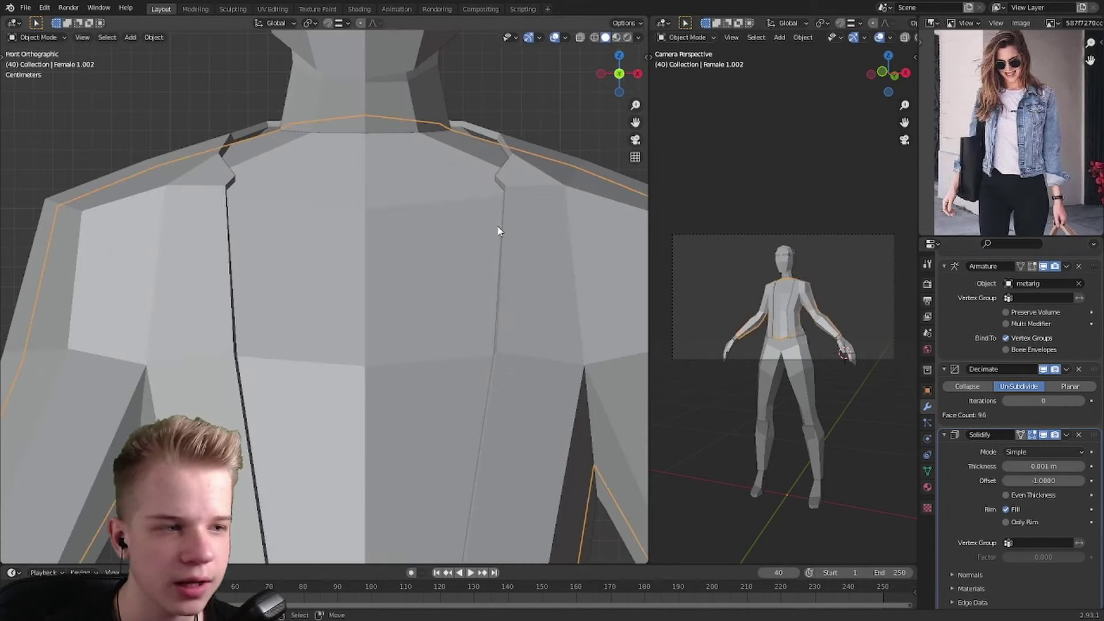
{"action": "key", "text": "Tab"}
{"action": "scroll", "coordinate": [424, 332], "scroll_direction": "up", "scroll_amount": 2}
{"action": "left_click", "coordinate": [421, 318]}
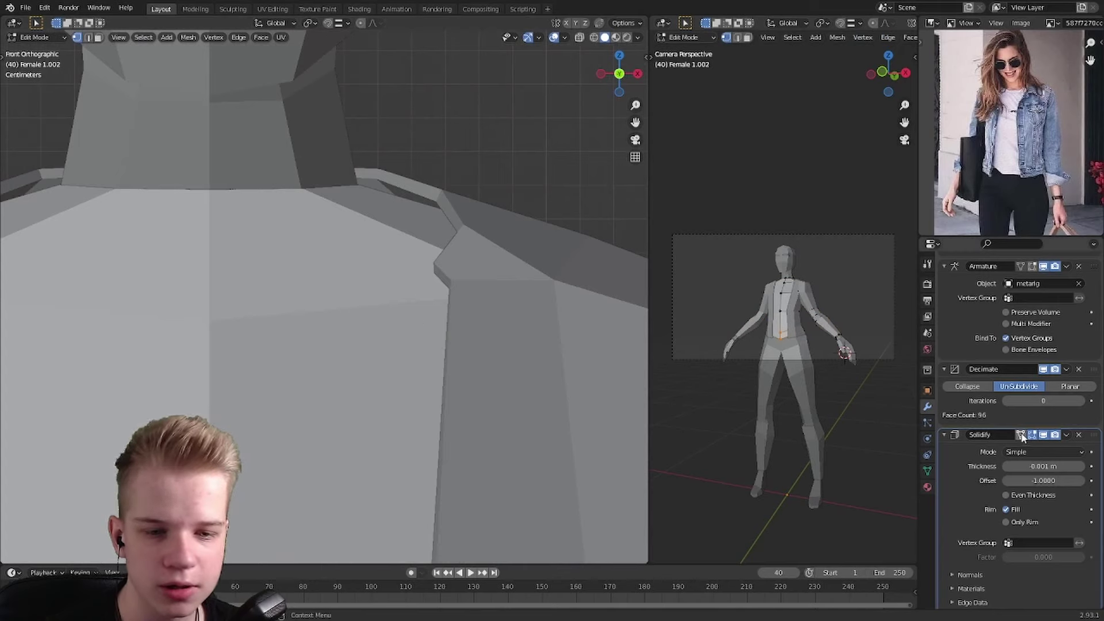
{"action": "left_click", "coordinate": [1079, 369]}
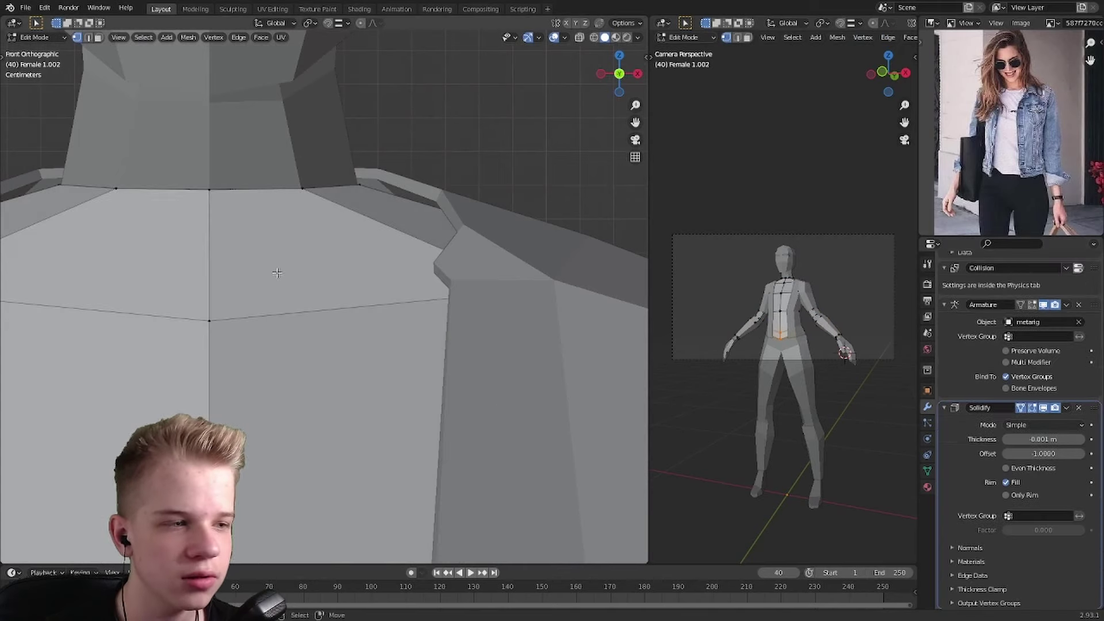
{"action": "key", "text": "ctrl+z"}
{"action": "key", "text": "ctrl+z"}
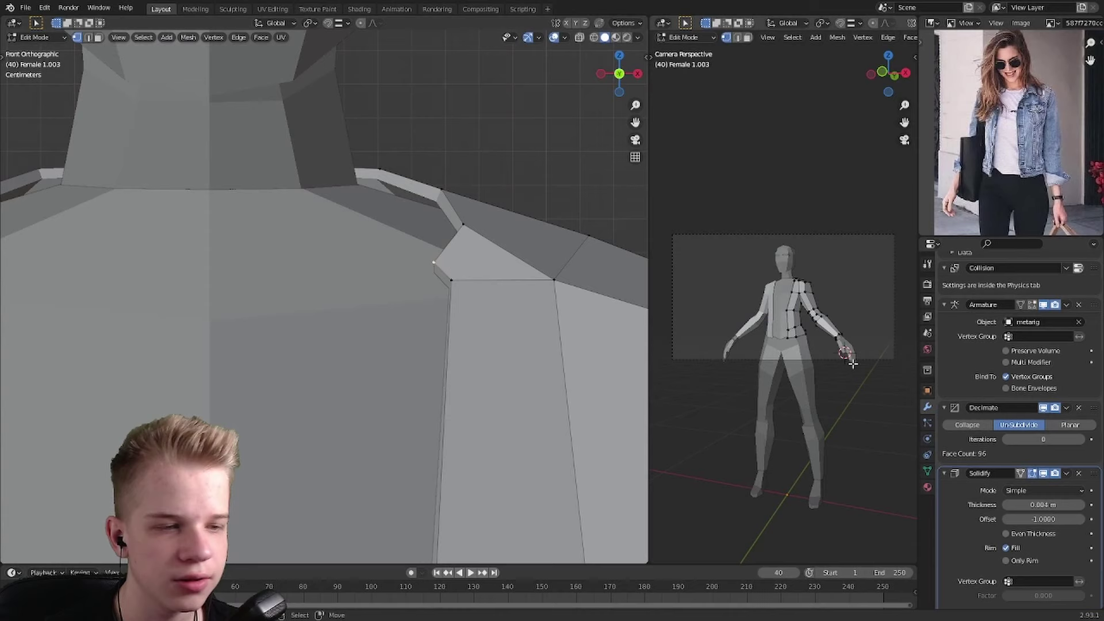
- Show the jacket's Solidify result on its edit cage, and move the neckline's front corner vertex slightly up and outward
{"action": "key", "text": "g"}
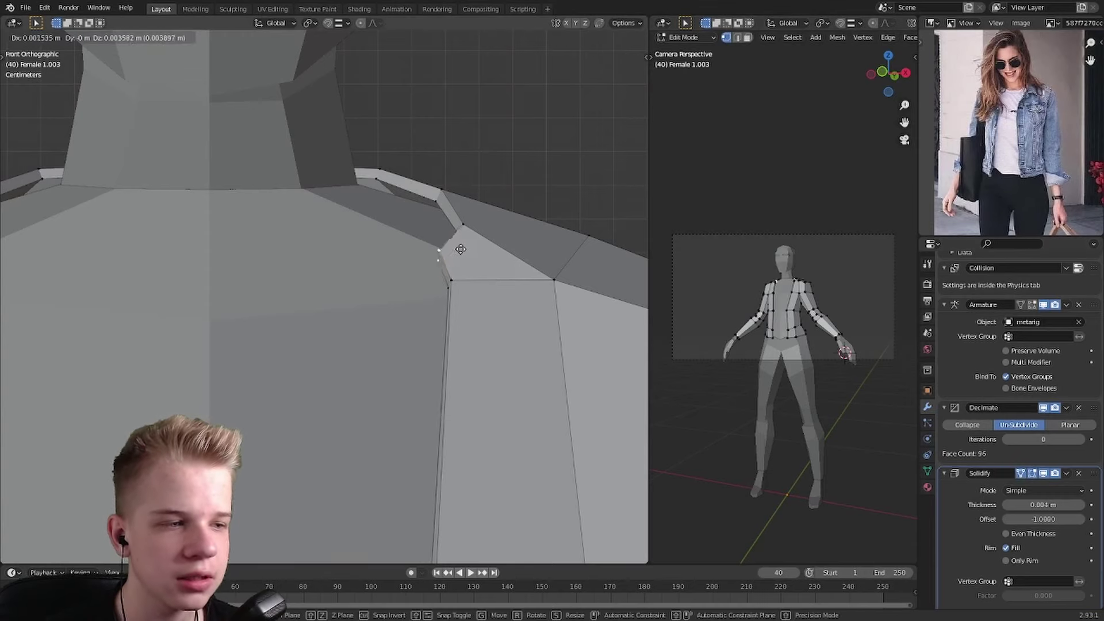
{"action": "left_click", "coordinate": [454, 246]}
{"action": "scroll", "coordinate": [508, 289], "scroll_direction": "up", "scroll_amount": 4}
{"action": "scroll", "coordinate": [456, 284], "scroll_direction": "down", "scroll_amount": 4}
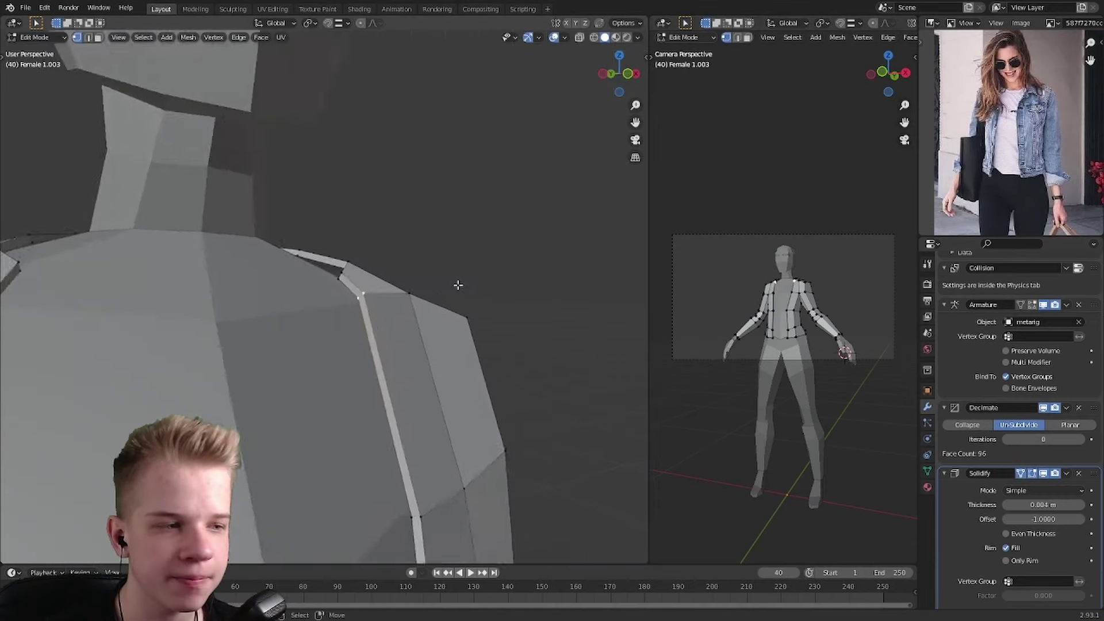
- Select the jacket's neckline edge, extrude it upward, and extrude it again outward to form a folded collar
{"action": "middle_click_drag", "start_coordinate": [456, 283], "coordinate": [303, 192], "text": "shift"}
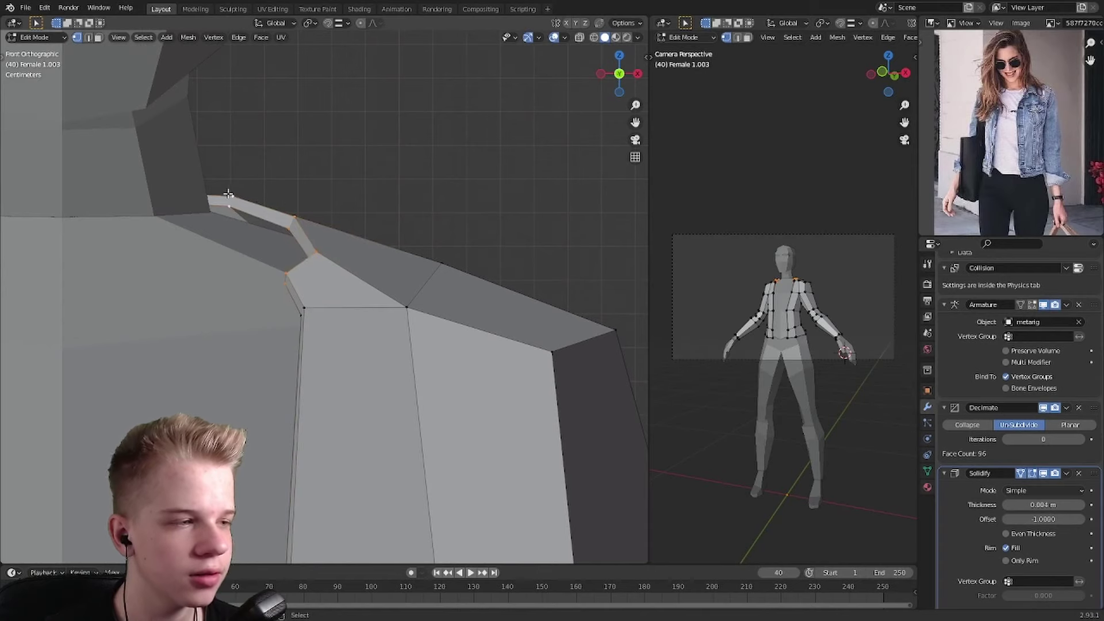
{"action": "middle_click_drag", "start_coordinate": [229, 193], "coordinate": [259, 231]}
{"action": "key", "text": "KP_1"}
{"action": "key", "text": "g"}
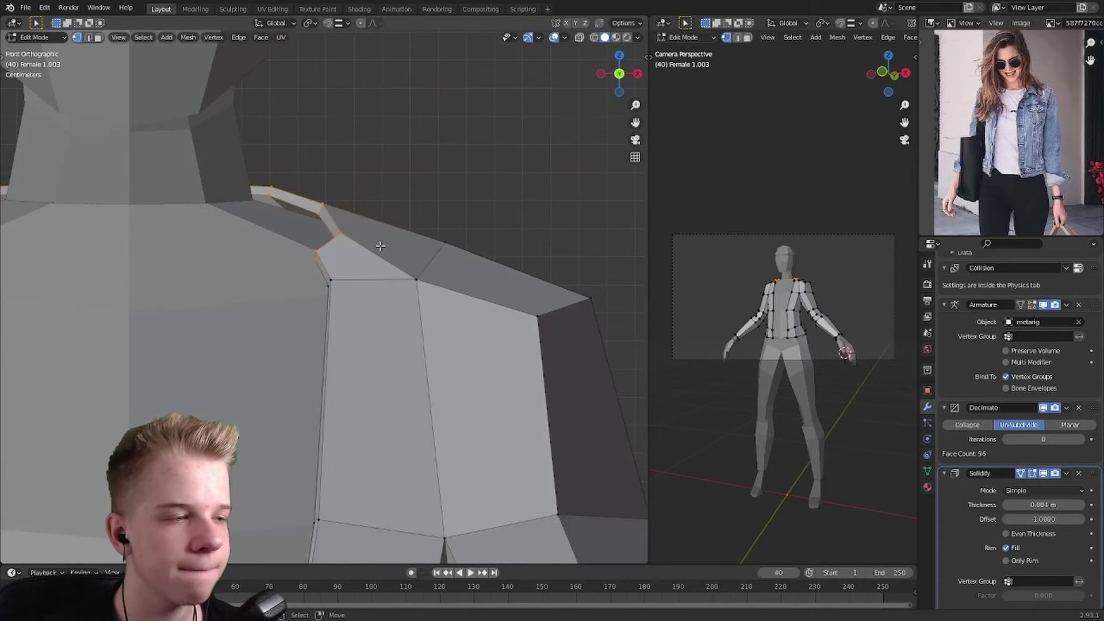
{"action": "left_click", "coordinate": [392, 230]}
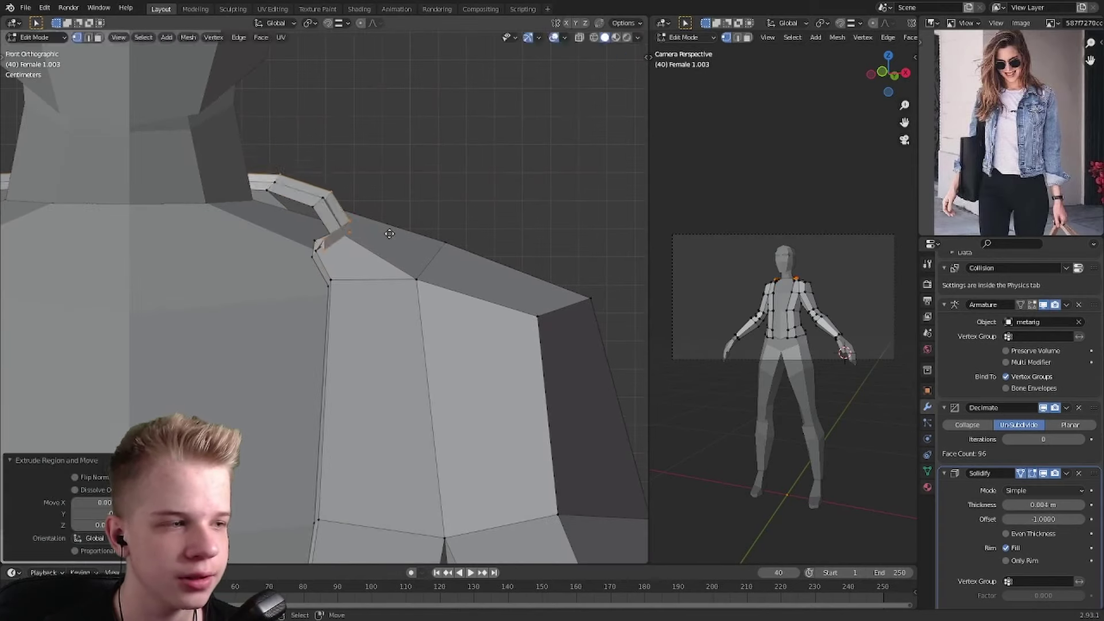
{"action": "key", "text": "e"}
- Reposition the collar's outer back vertices and its back centre vertex in top view so the collar wraps around the neck
{"action": "middle_click_drag", "start_coordinate": [458, 267], "coordinate": [348, 246]}
{"action": "key", "text": "KP_7"}
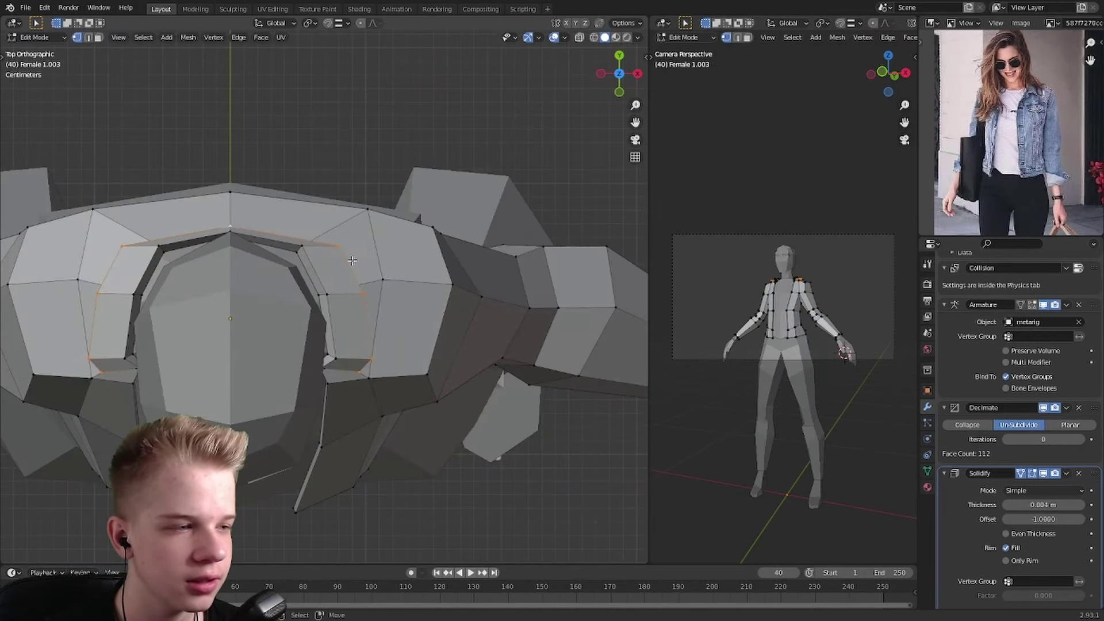
{"action": "key", "text": "g"}
{"action": "left_click", "coordinate": [318, 230]}
{"action": "left_click", "coordinate": [230, 228]}
{"action": "key", "text": "g"}
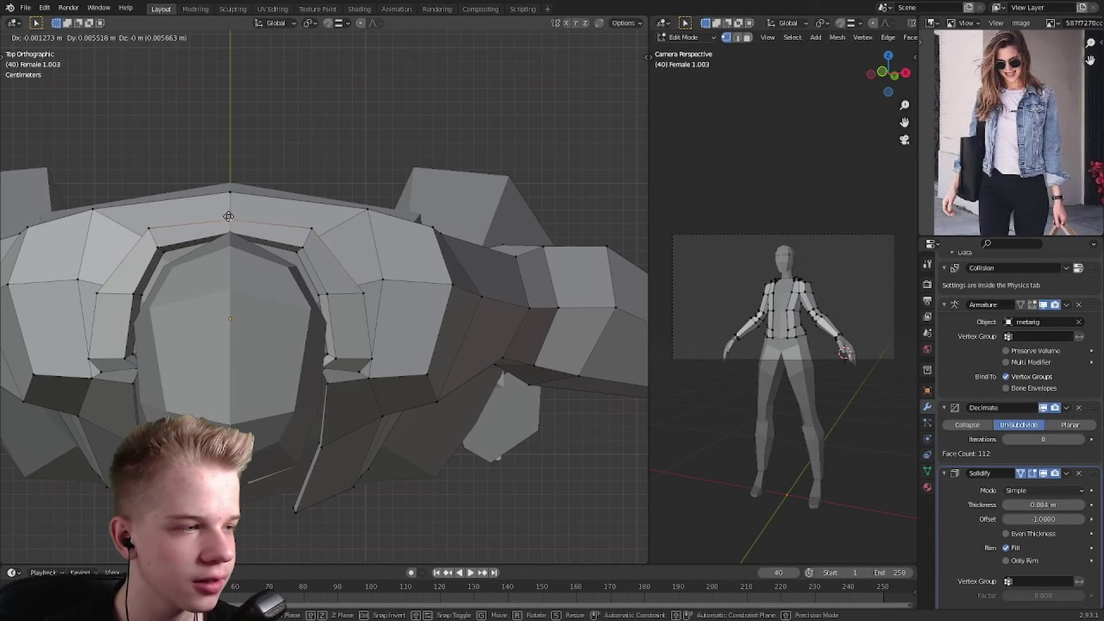
{"action": "left_click", "coordinate": [230, 209]}
{"action": "key", "text": "g"}
{"action": "left_click", "coordinate": [257, 213]}
- Move the vertices at the collar's front end in front view to tidy its corner against the jacket front
{"action": "key", "text": "KP_1"}
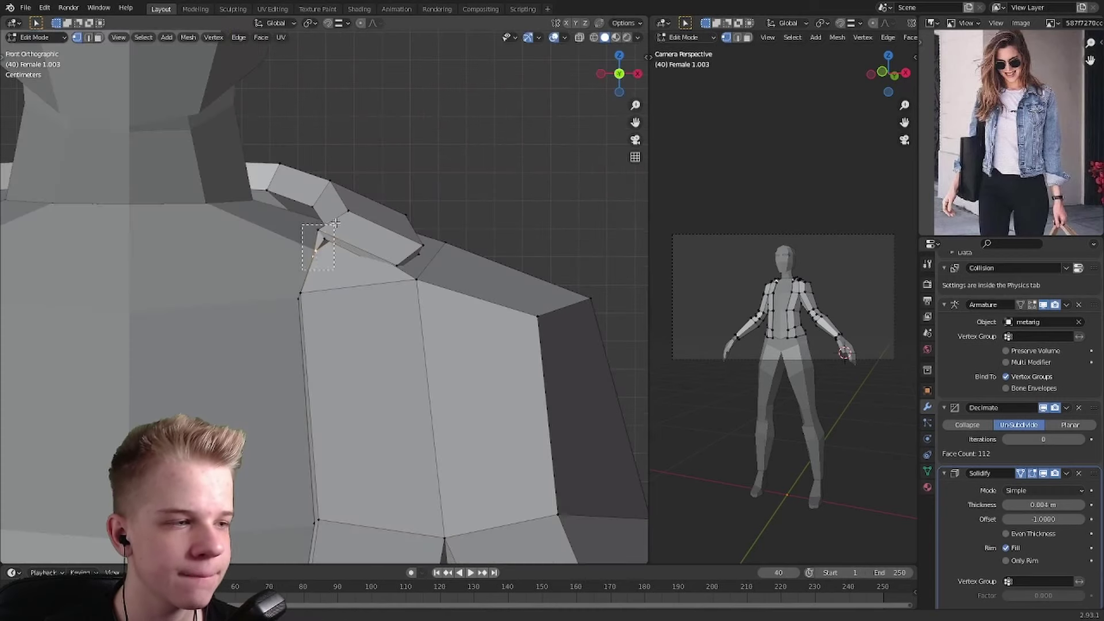
{"action": "key", "text": "g"}
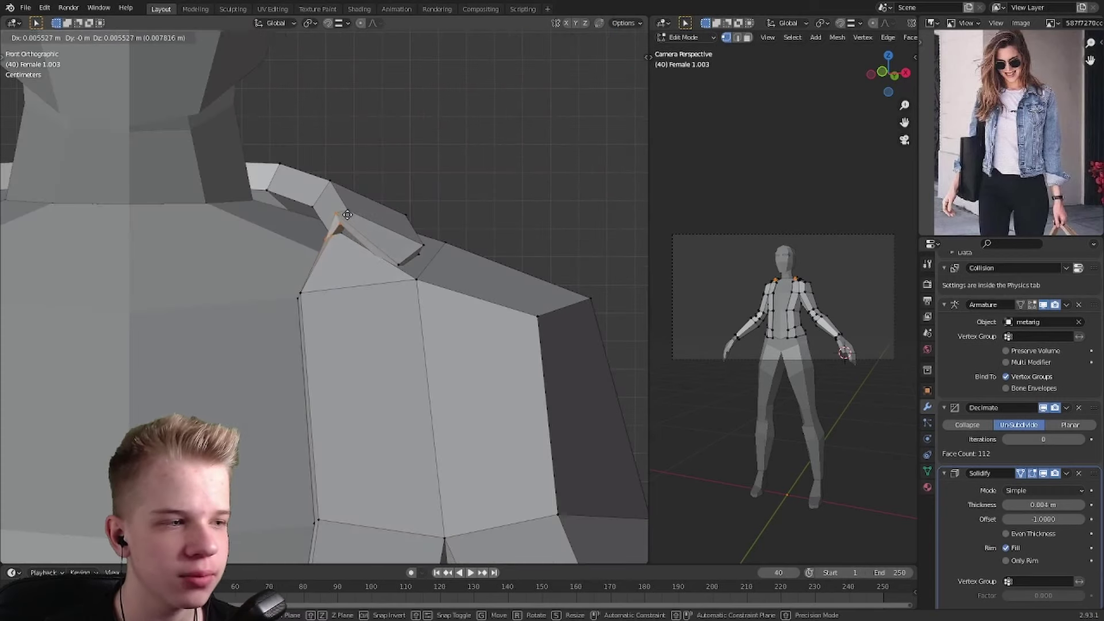
{"action": "left_click", "coordinate": [347, 215]}
{"action": "key", "text": "g"}
{"action": "left_click", "coordinate": [319, 244]}
- Leave mesh editing and examine the jacket with its new collar in Material Preview shading
{"action": "key", "text": "Tab"}
{"action": "scroll", "coordinate": [324, 332], "scroll_direction": "down", "scroll_amount": 5}
{"action": "middle_click_drag", "start_coordinate": [324, 333], "coordinate": [506, 328]}
{"action": "key", "text": "KP_1"}
{"action": "key", "text": "alt+a"}
{"action": "scroll", "coordinate": [311, 288], "scroll_direction": "up", "scroll_amount": 2}
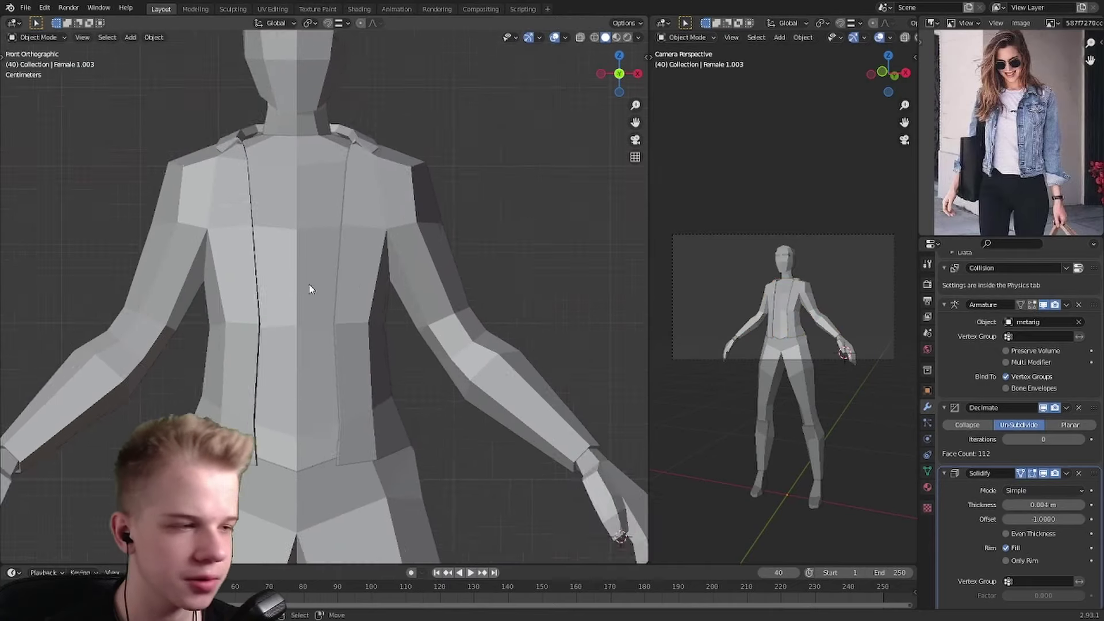
{"action": "mouse_move", "coordinate": [310, 288]}
{"action": "middle_mouse_down"}
{"action": "mouse_move", "coordinate": [327, 318]}
{"action": "mouse_move", "coordinate": [374, 282]}
{"action": "mouse_move", "coordinate": [411, 292]}
{"action": "mouse_move", "coordinate": [387, 312]}
{"action": "middle_mouse_up"}
{"action": "scroll", "coordinate": [414, 290], "scroll_direction": "up", "scroll_amount": 3}
{"action": "key", "text": "z"}
{"action": "left_click", "coordinate": [421, 370]}
{"action": "scroll", "coordinate": [342, 271], "scroll_direction": "up", "scroll_amount": 3}
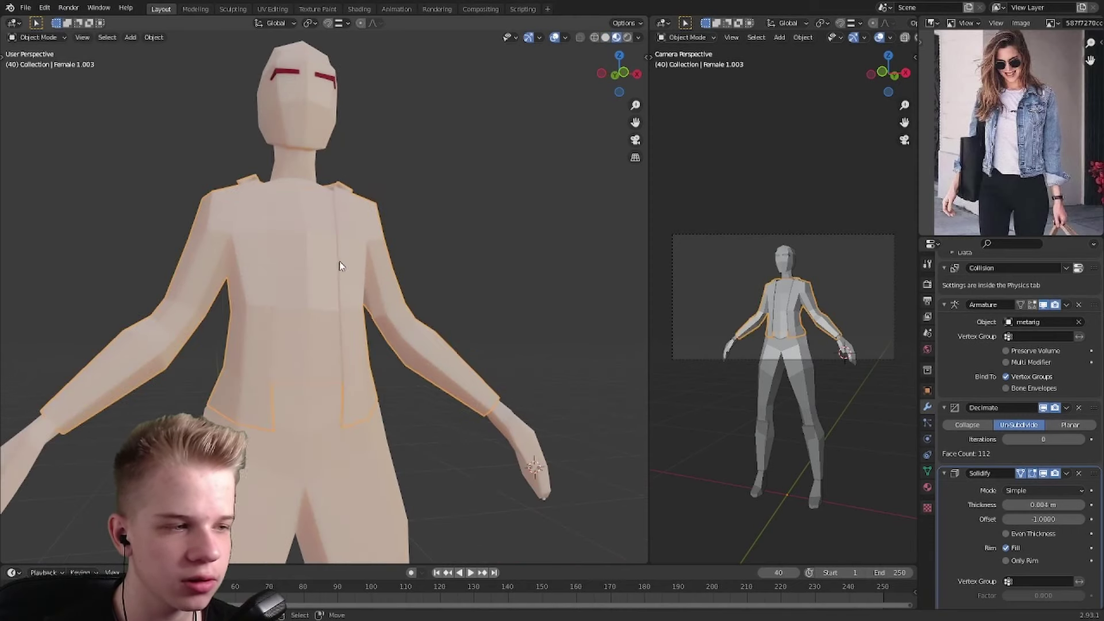
- Replace the jacket's skin material with a new material named Denim
{"action": "left_click", "coordinate": [926, 487]}
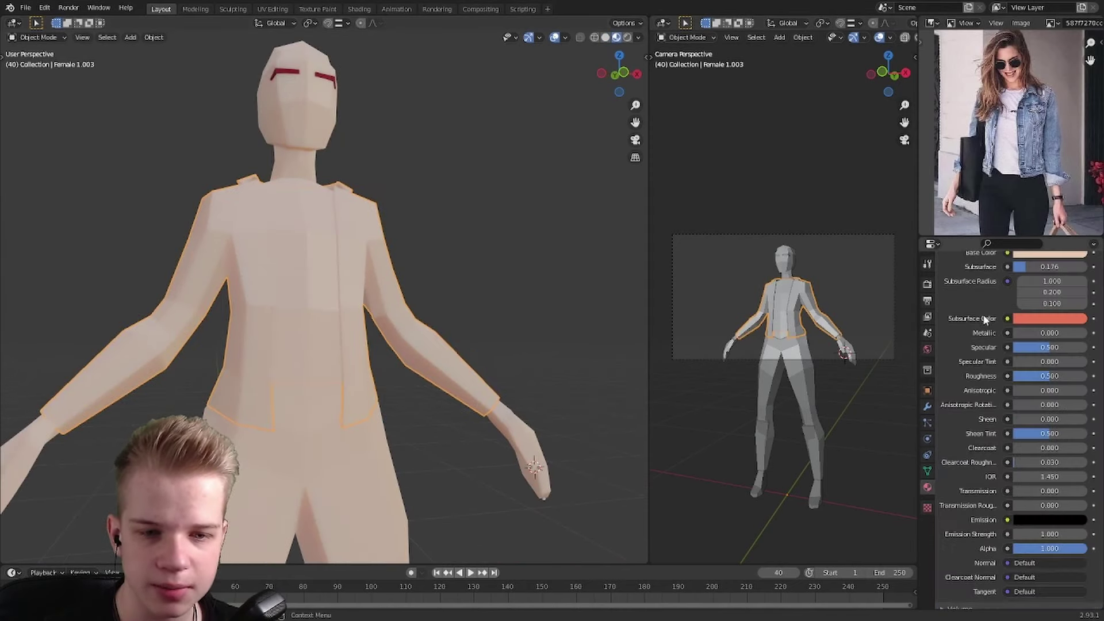
{"action": "scroll", "coordinate": [987, 322], "scroll_direction": "up", "scroll_amount": 7}
{"action": "left_click", "coordinate": [1036, 322]}
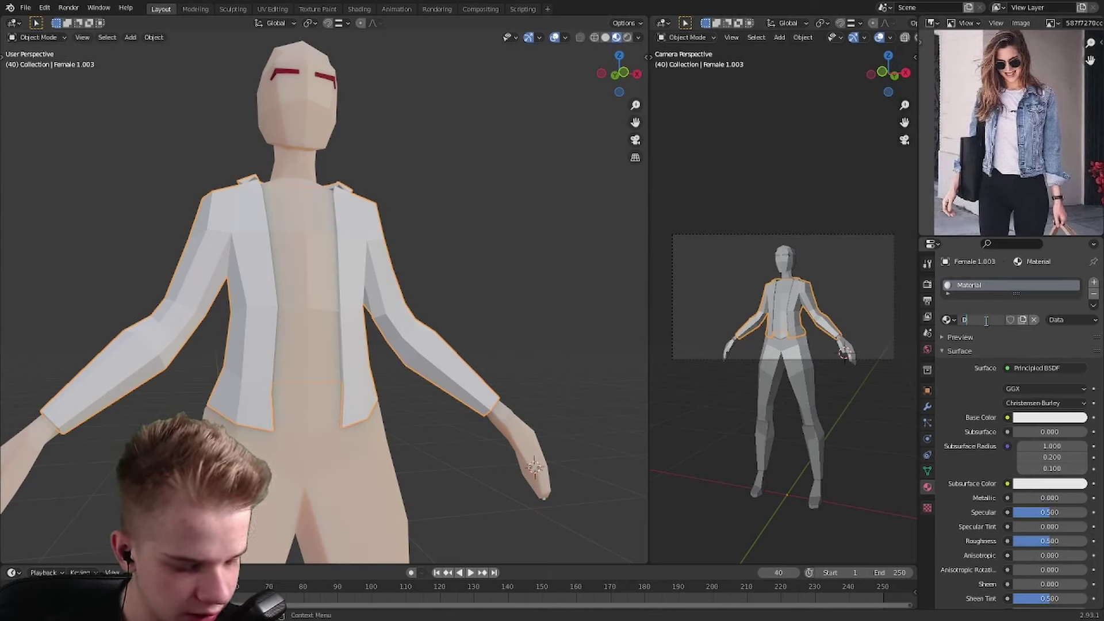
- Set the Denim material's base color to the light blue sampled from the jacket in the reference photo
{"action": "left_click", "coordinate": [1049, 417]}
{"action": "left_click", "coordinate": [1079, 366]}
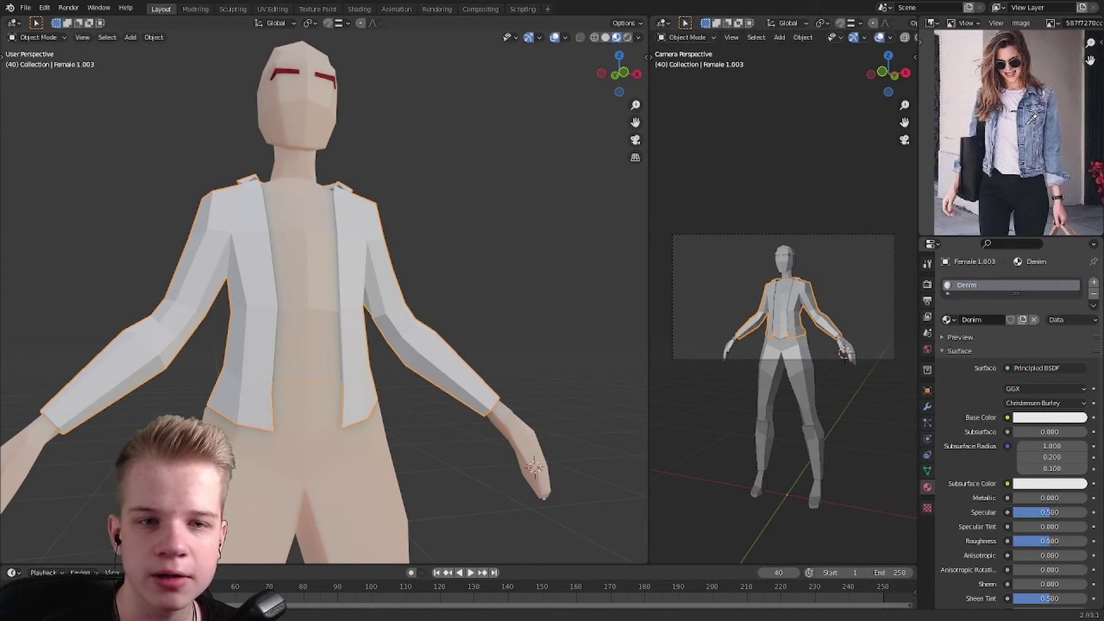
{"action": "left_click", "coordinate": [1028, 124]}
{"action": "key", "text": "KP_1"}
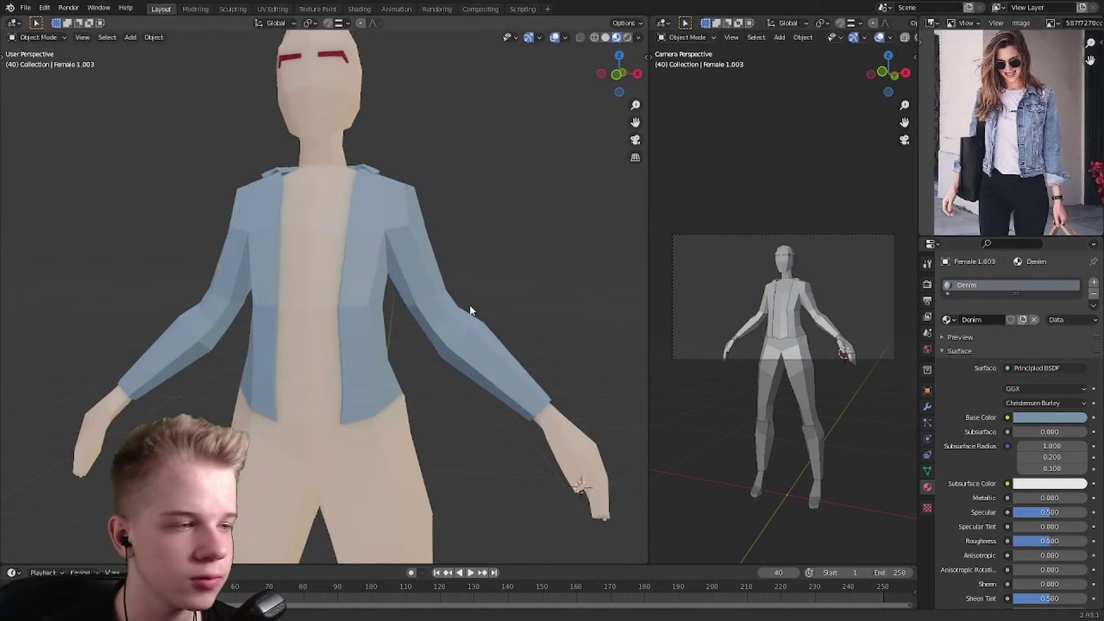
- Try recoloring the shirt by sampling white from the reference photo for the base color of its shared skin material
{"action": "key", "text": "alt+a"}
{"action": "left_click", "coordinate": [1039, 418]}
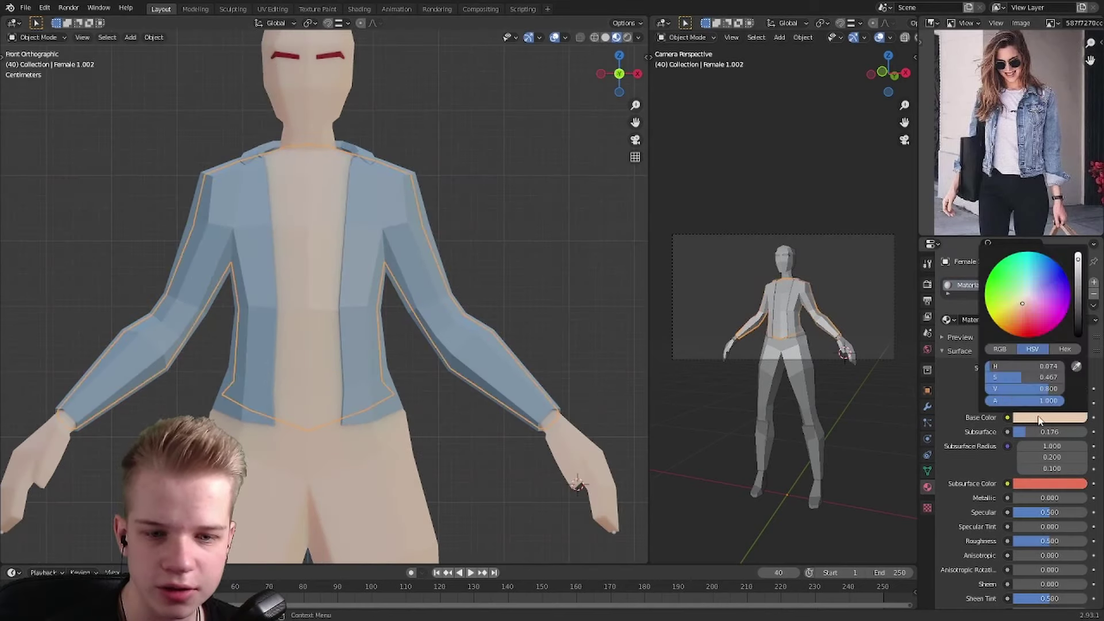
{"action": "left_click", "coordinate": [1077, 366]}
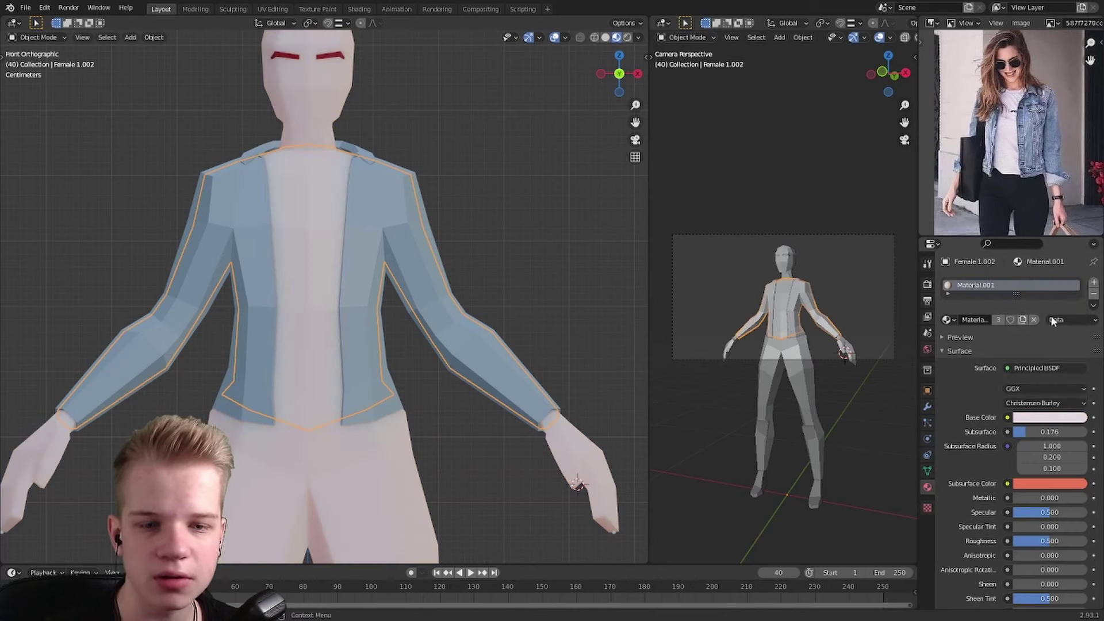
{"action": "left_click", "coordinate": [1047, 418]}
{"action": "scroll", "coordinate": [437, 274], "scroll_direction": "down", "scroll_amount": 5}
{"action": "middle_click_drag", "start_coordinate": [438, 273], "coordinate": [512, 290]}
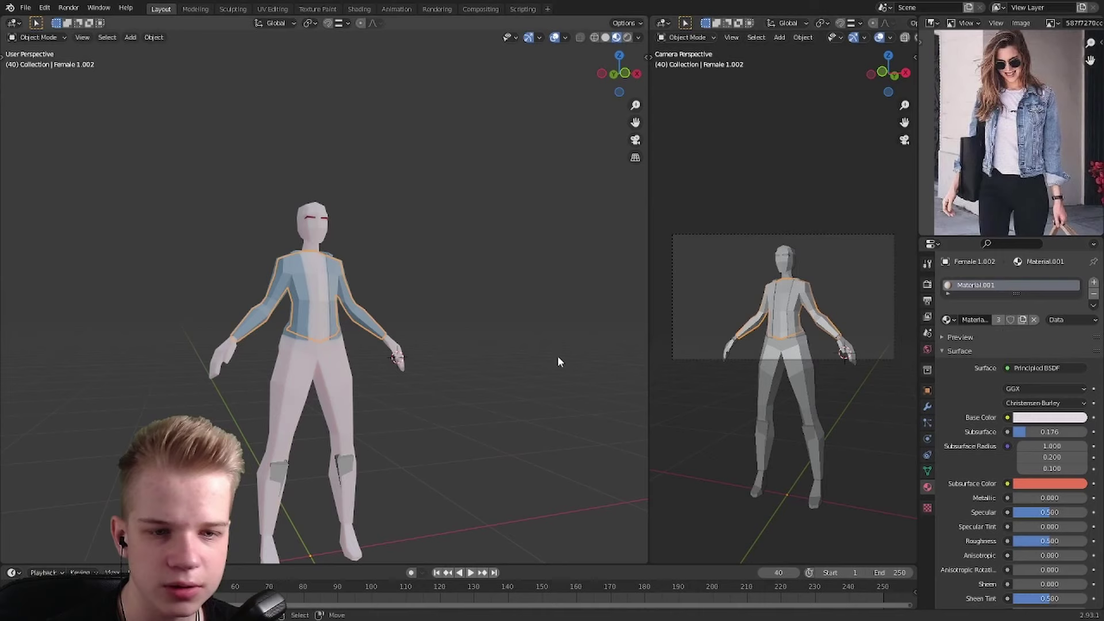
- Replace the shirt's shared material with a new one named Shirt, using the off-white base color sampled from the photo
{"action": "left_click", "coordinate": [1033, 320]}
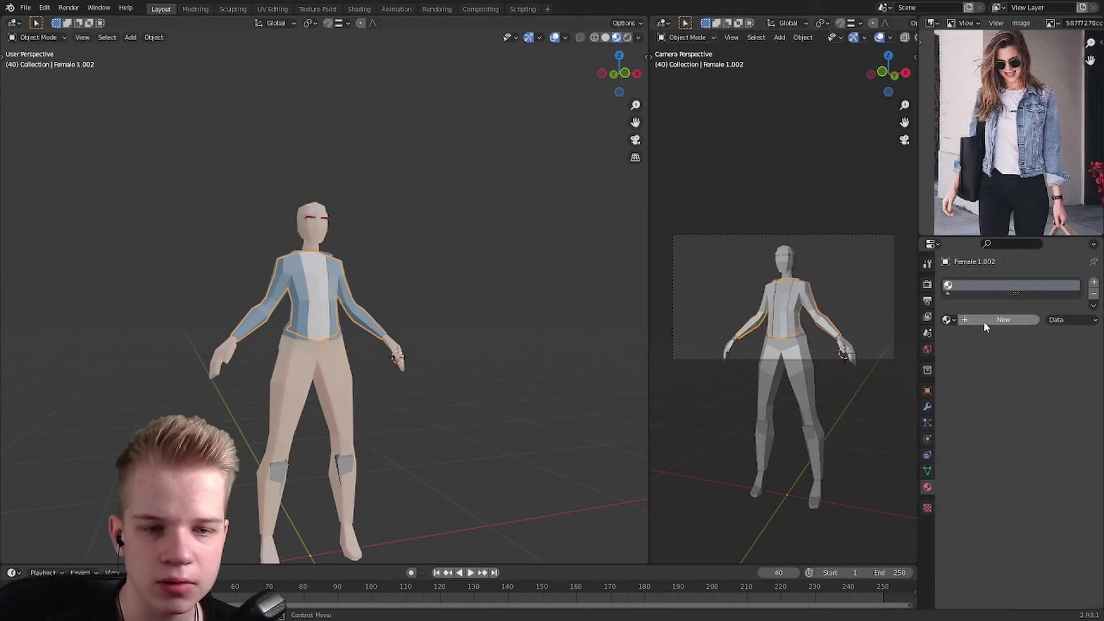
{"action": "left_click", "coordinate": [984, 321]}
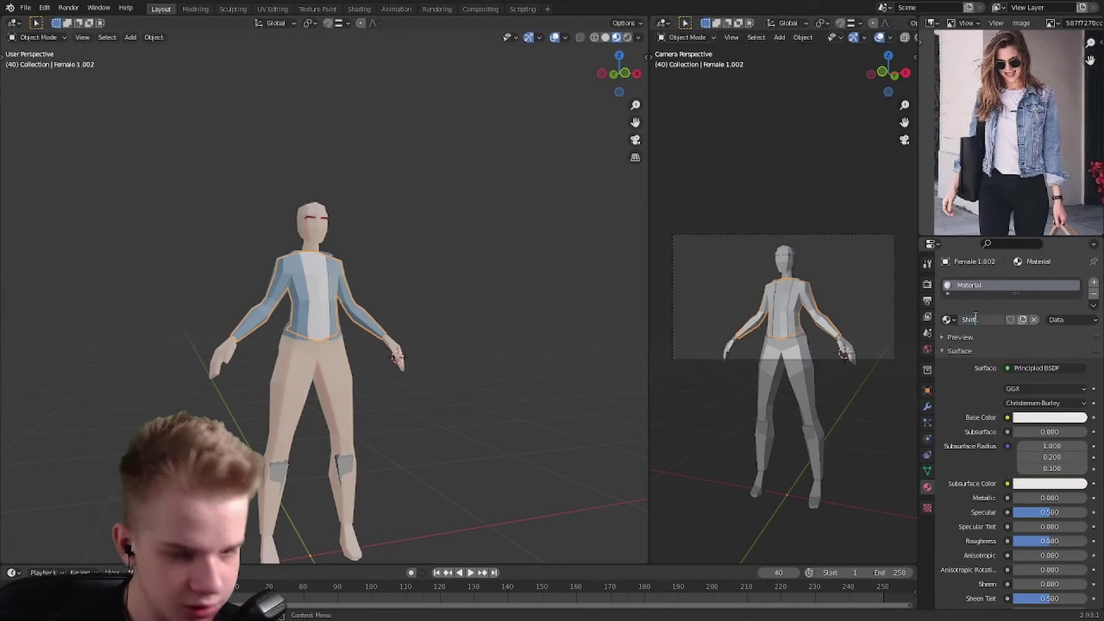
{"action": "left_click", "coordinate": [1060, 420]}
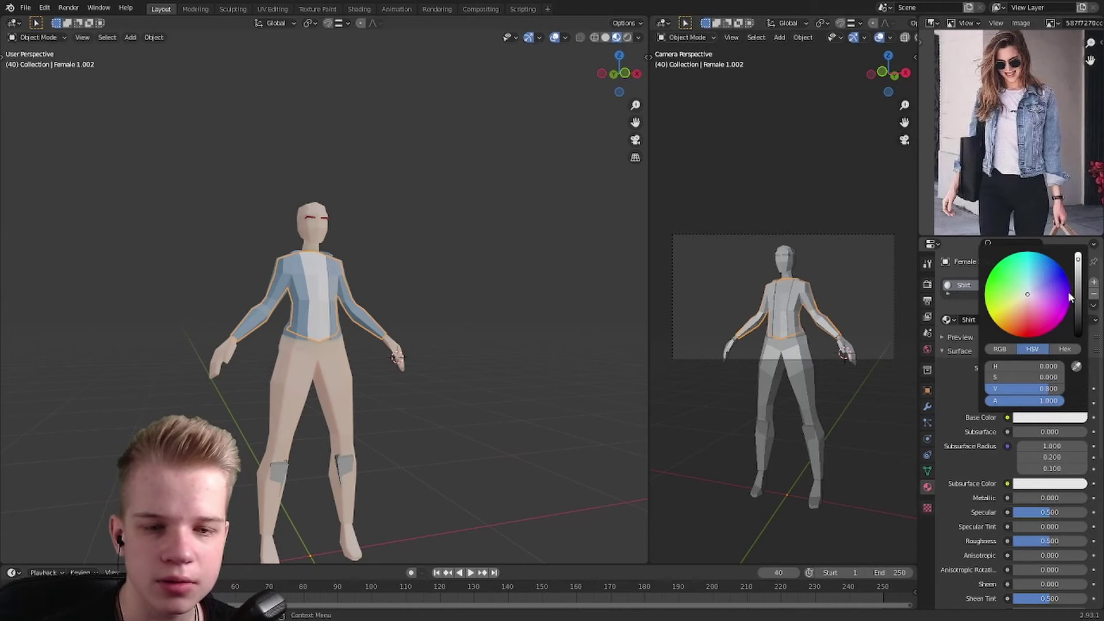
{"action": "left_click", "coordinate": [1076, 367]}
{"action": "key", "text": "KP_1"}
{"action": "scroll", "coordinate": [392, 305], "scroll_direction": "up", "scroll_amount": 5}
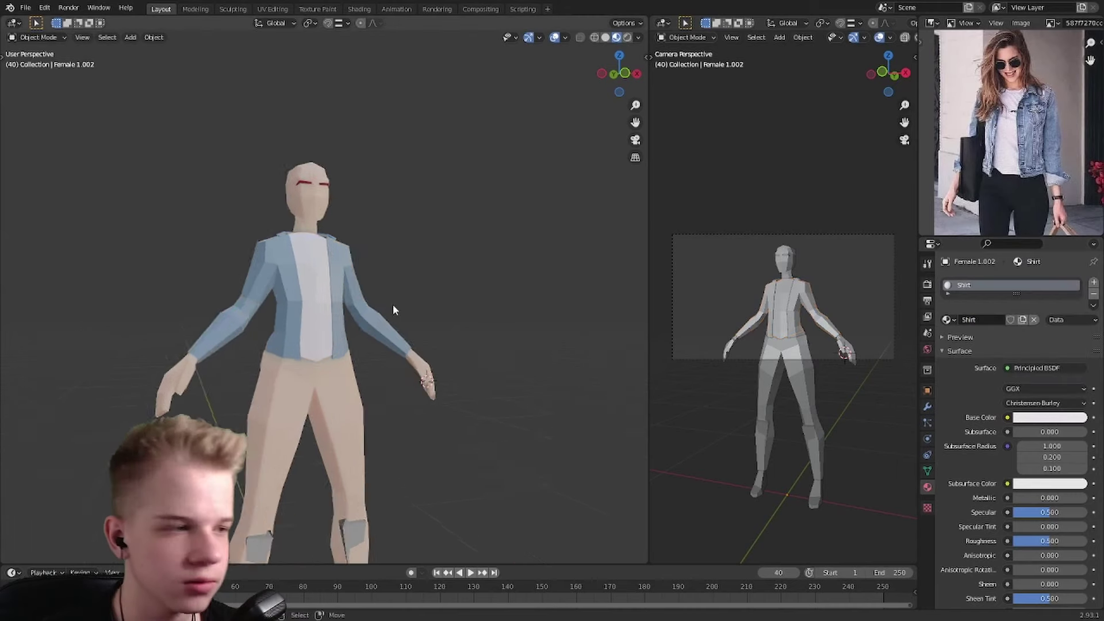
{"action": "scroll", "coordinate": [1028, 495], "scroll_direction": "down", "scroll_amount": 2}
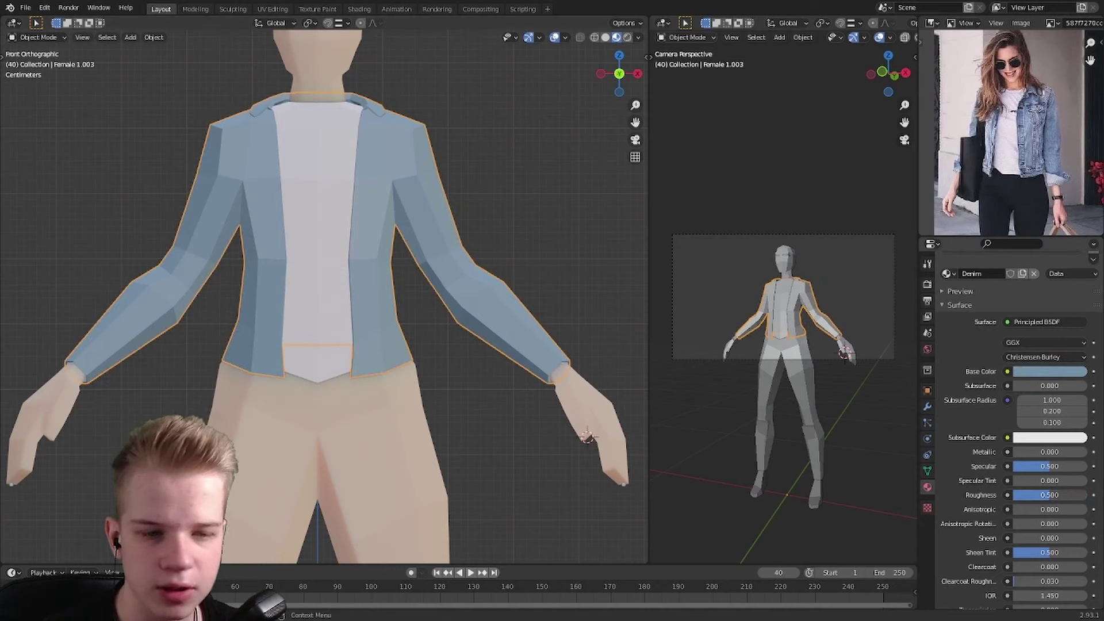
- Replace the trousers' skin material with a new one named Pants, with a near-black base color and roughness 1.0
{"action": "scroll", "coordinate": [378, 301], "scroll_direction": "down", "scroll_amount": 2}
{"action": "left_click", "coordinate": [378, 300]}
{"action": "scroll", "coordinate": [439, 328], "scroll_direction": "down", "scroll_amount": 4}
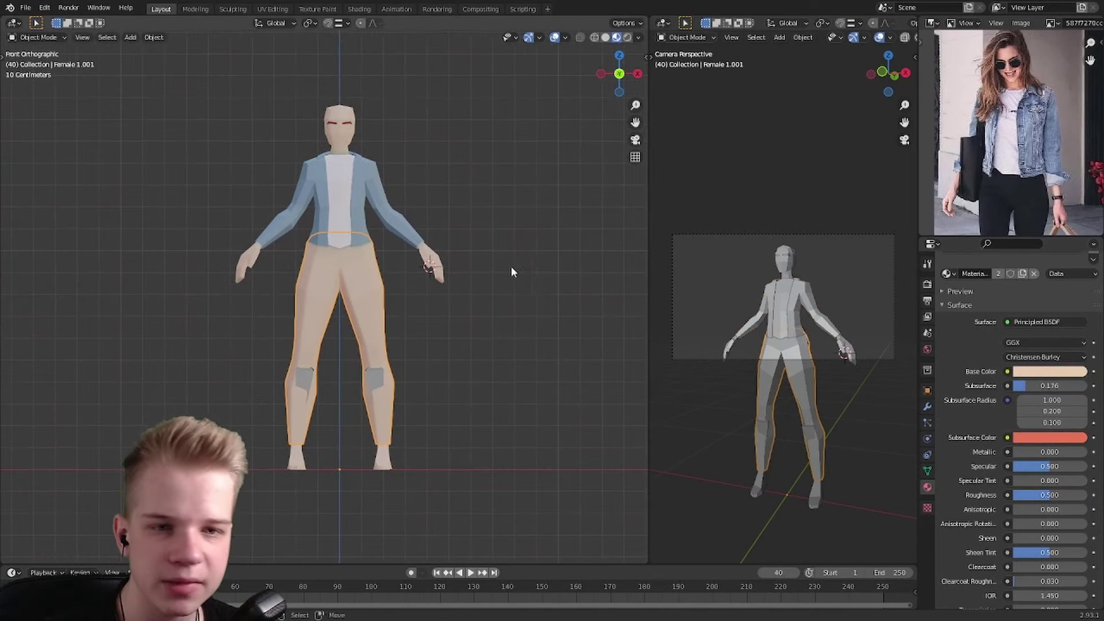
{"action": "scroll", "coordinate": [1035, 311], "scroll_direction": "up", "scroll_amount": 2}
{"action": "left_click", "coordinate": [1033, 320]}
{"action": "left_click", "coordinate": [1019, 319]}
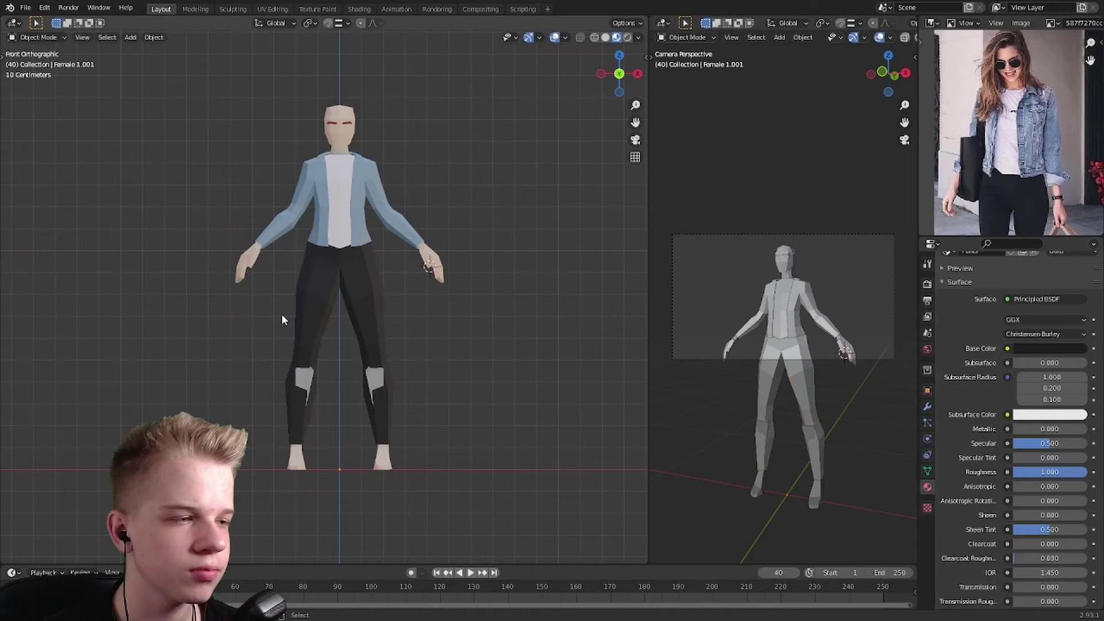
{"action": "middle_click_drag", "start_coordinate": [282, 313], "coordinate": [423, 313]}
{"action": "scroll", "coordinate": [436, 332], "scroll_direction": "down", "scroll_amount": 2}
{"action": "key", "text": "KP_1"}
{"action": "scroll", "coordinate": [449, 261], "scroll_direction": "up", "scroll_amount": 2}
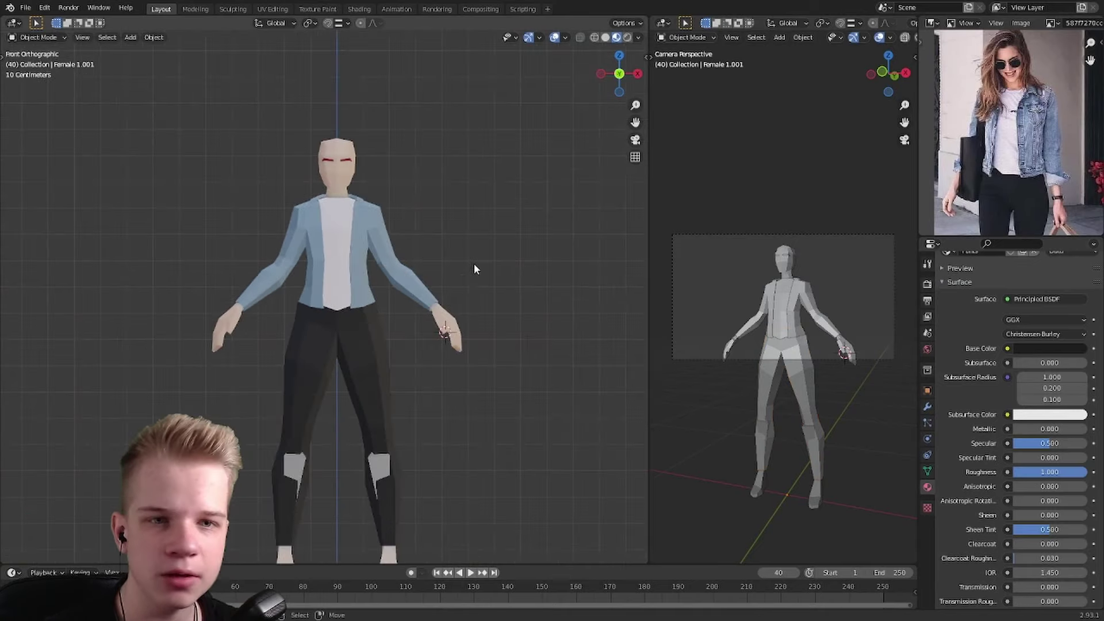
- Select the trousers' bottom edge loops in front view and slide them up the shins by a factor of about 0.14
{"action": "scroll", "coordinate": [1041, 148], "scroll_direction": "down", "scroll_amount": 2}
{"action": "scroll", "coordinate": [1043, 165], "scroll_direction": "up", "scroll_amount": 3}
{"action": "key", "text": "Tab"}
{"action": "scroll", "coordinate": [464, 240], "scroll_direction": "up", "scroll_amount": 2}
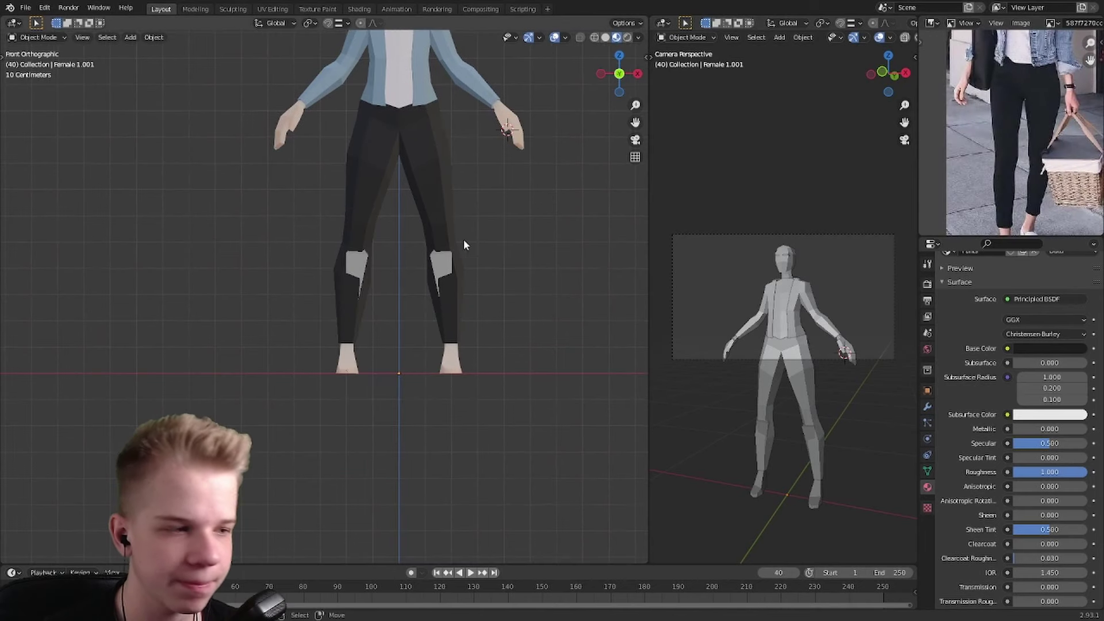
{"action": "middle_click_drag", "start_coordinate": [464, 239], "coordinate": [564, 317], "text": "shift"}
{"action": "scroll", "coordinate": [564, 318], "scroll_direction": "up", "scroll_amount": 1}
{"action": "key", "text": "shift+z"}
{"action": "left_click_drag", "start_coordinate": [340, 246], "coordinate": [286, 360]}
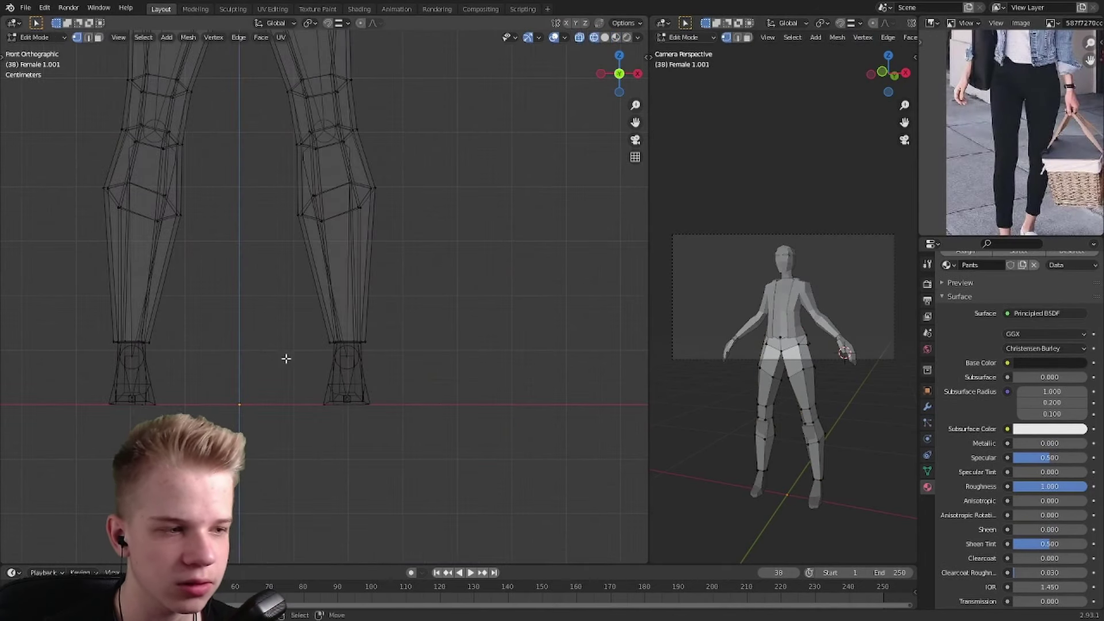
{"action": "key", "text": "shift+z"}
{"action": "scroll", "coordinate": [466, 320], "scroll_direction": "up", "scroll_amount": 3}
{"action": "key", "text": "g"}
{"action": "key", "text": "g"}
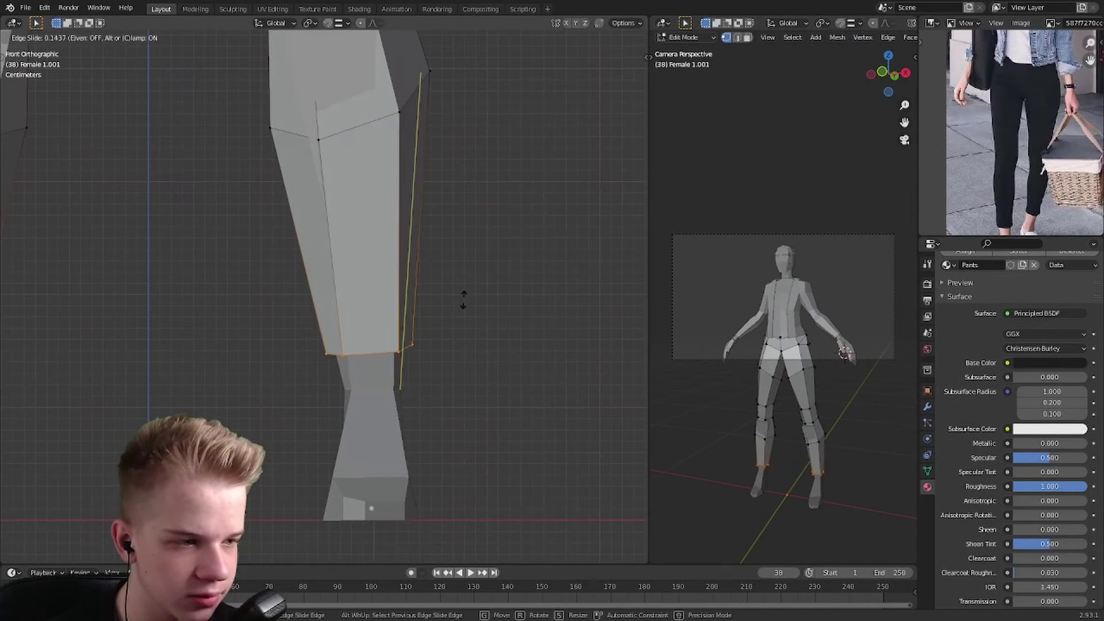
{"action": "left_click", "coordinate": [463, 299]}
- Adjust the trousers' modifier settings and hide the metarig whose bones poke through at the knees
{"action": "key", "text": "Tab"}
{"action": "left_click", "coordinate": [927, 407]}
{"action": "scroll", "coordinate": [1024, 351], "scroll_direction": "down", "scroll_amount": 5}
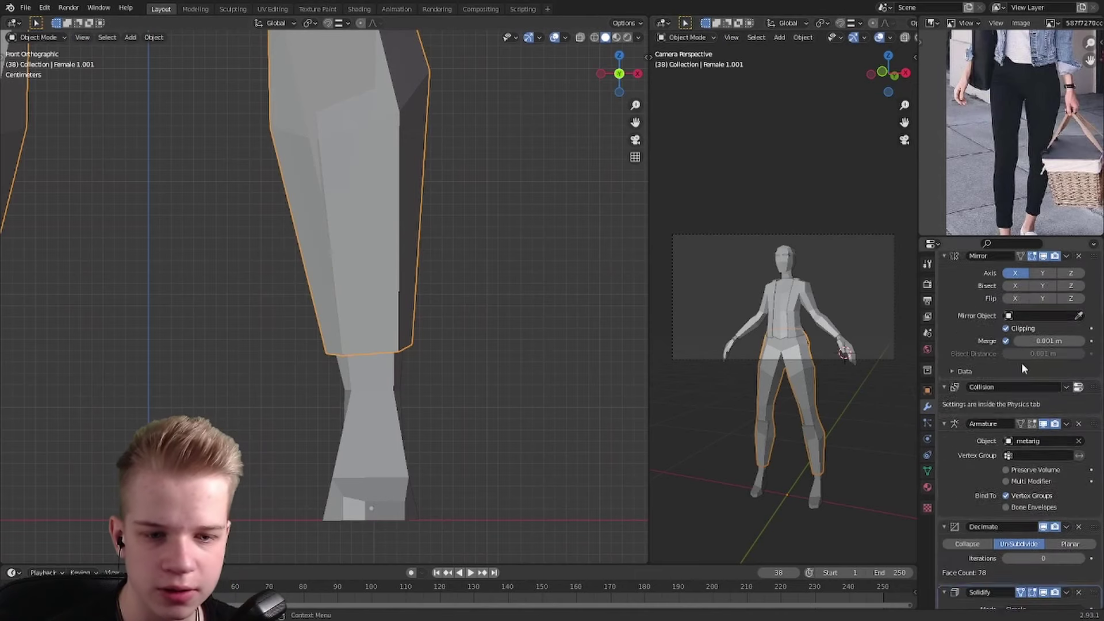
{"action": "left_click_drag", "start_coordinate": [1044, 532], "coordinate": [1058, 532]}
{"action": "left_click", "coordinate": [368, 230]}
{"action": "middle_click_drag", "start_coordinate": [368, 258], "coordinate": [361, 198]}
{"action": "scroll", "coordinate": [361, 198], "scroll_direction": "up", "scroll_amount": 2}
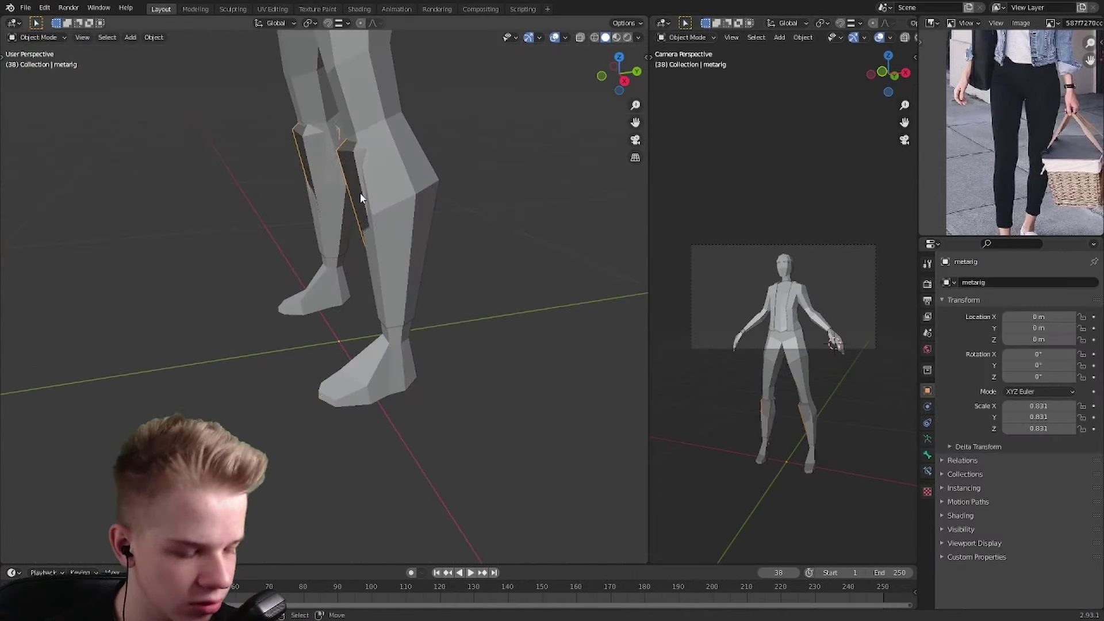
{"action": "key", "text": "z"}
{"action": "mouse_move", "coordinate": [388, 262]}
{"action": "middle_mouse_down"}
{"action": "mouse_move", "coordinate": [508, 311]}
{"action": "mouse_move", "coordinate": [495, 404]}
{"action": "middle_mouse_up"}
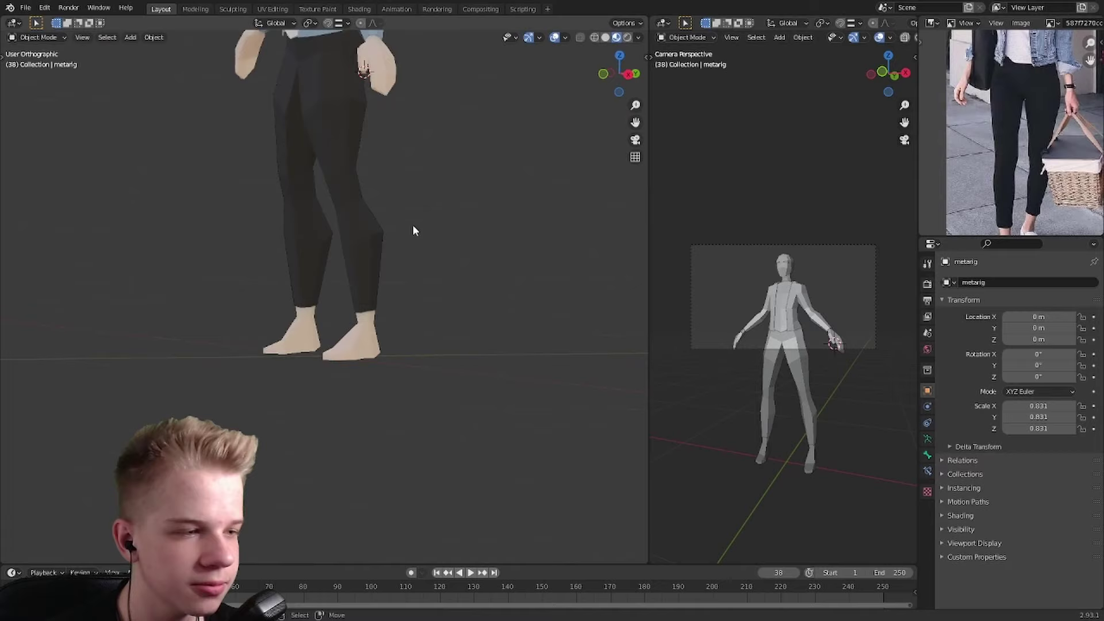
- Slide the shirt's front neckline vertices down and outward to open a V-shaped neckline like the reference photo
{"action": "key", "text": "KP_1"}
{"action": "scroll", "coordinate": [437, 295], "scroll_direction": "up", "scroll_amount": 3}
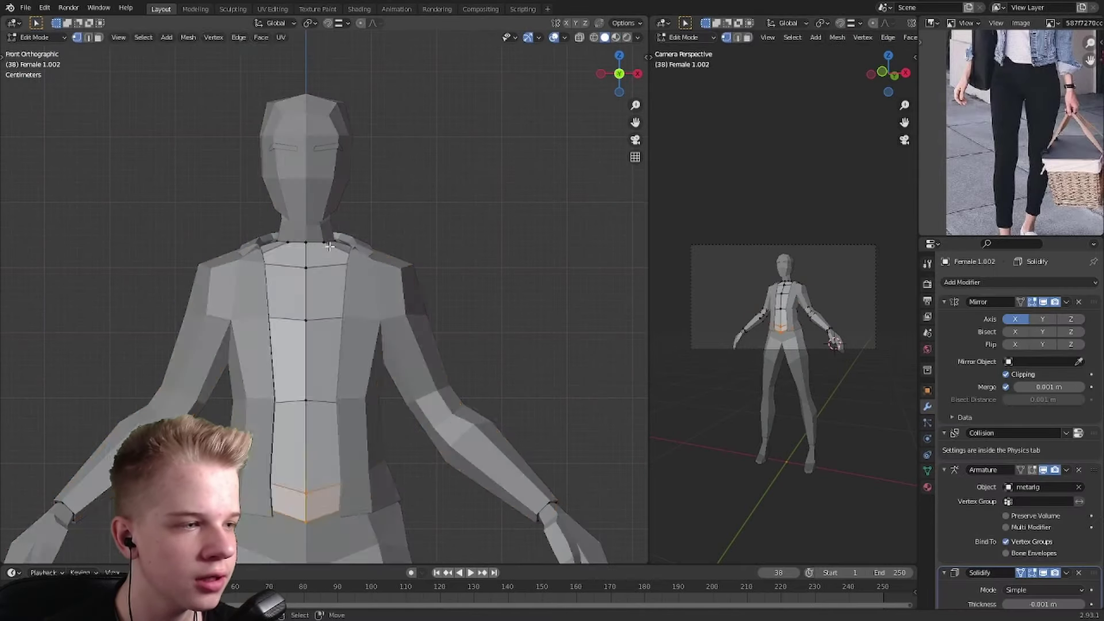
{"action": "scroll", "coordinate": [330, 246], "scroll_direction": "up", "scroll_amount": 3}
{"action": "middle_click_drag", "start_coordinate": [330, 246], "coordinate": [330, 322]}
{"action": "scroll", "coordinate": [1074, 97], "scroll_direction": "down", "scroll_amount": 2}
{"action": "scroll", "coordinate": [1074, 98], "scroll_direction": "up", "scroll_amount": 4}
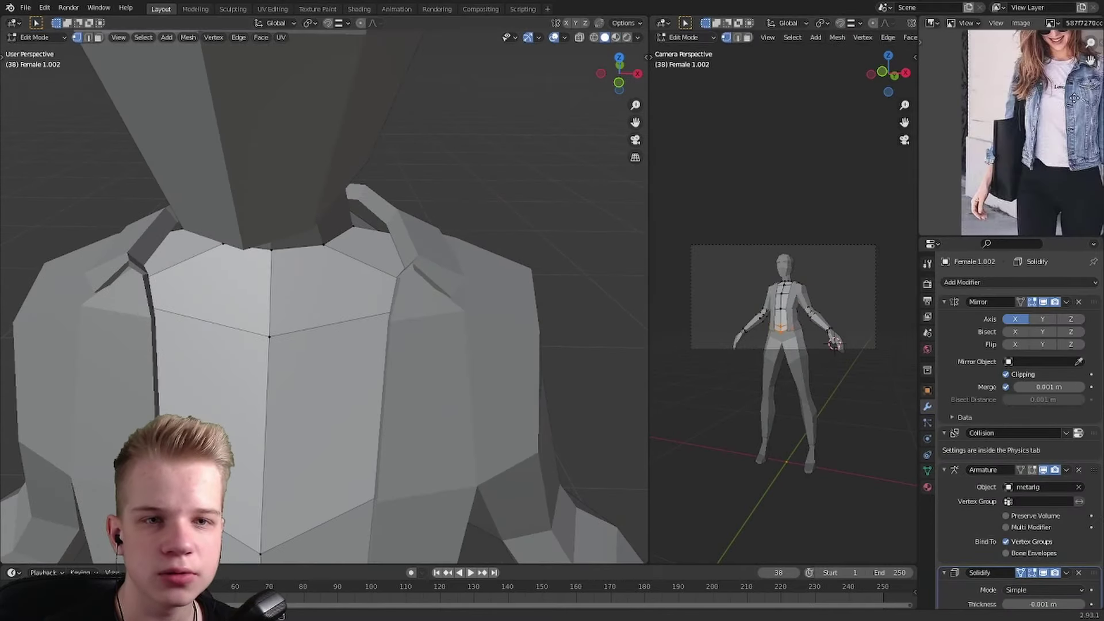
{"action": "middle_click_drag", "start_coordinate": [1074, 98], "coordinate": [1060, 230]}
{"action": "scroll", "coordinate": [253, 258], "scroll_direction": "up", "scroll_amount": 3}
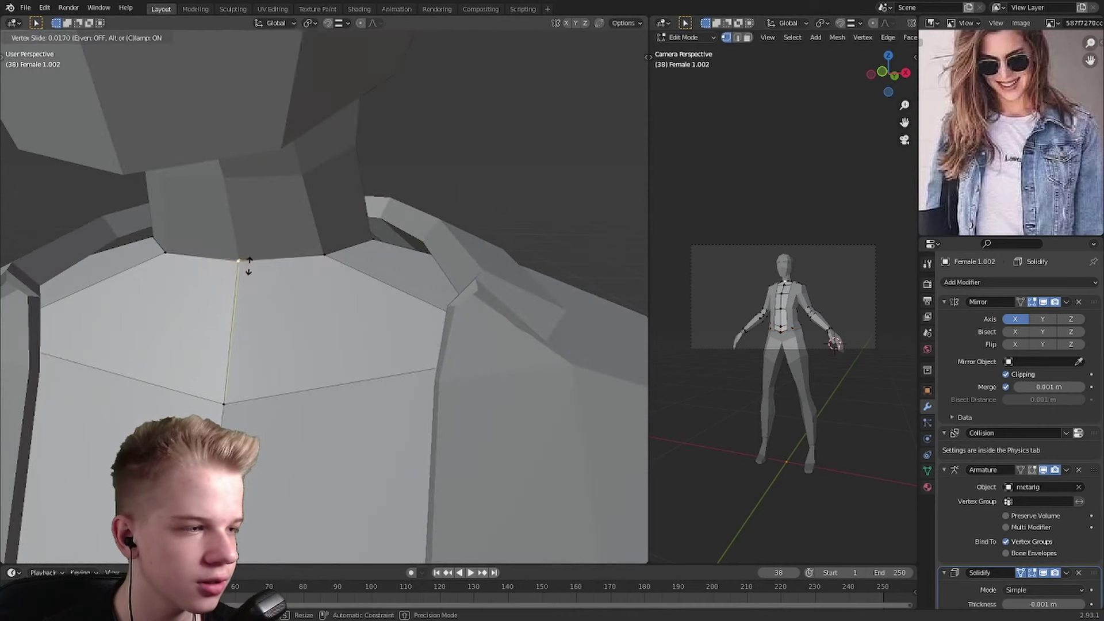
{"action": "right_click", "coordinate": [247, 322]}
{"action": "left_click", "coordinate": [352, 257]}
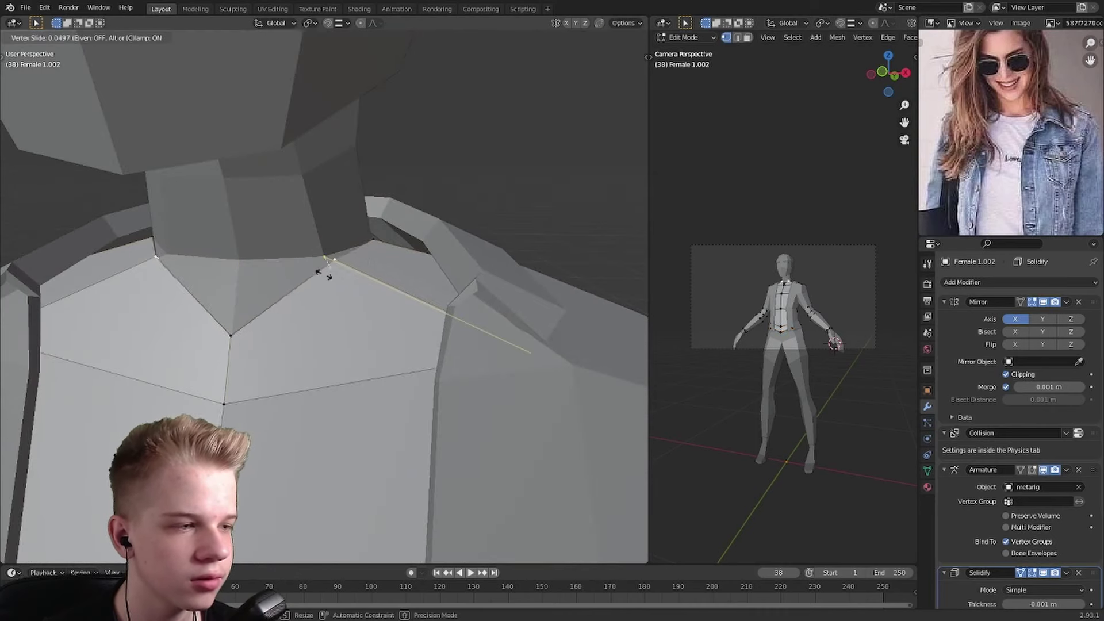
{"action": "left_click", "coordinate": [218, 338]}
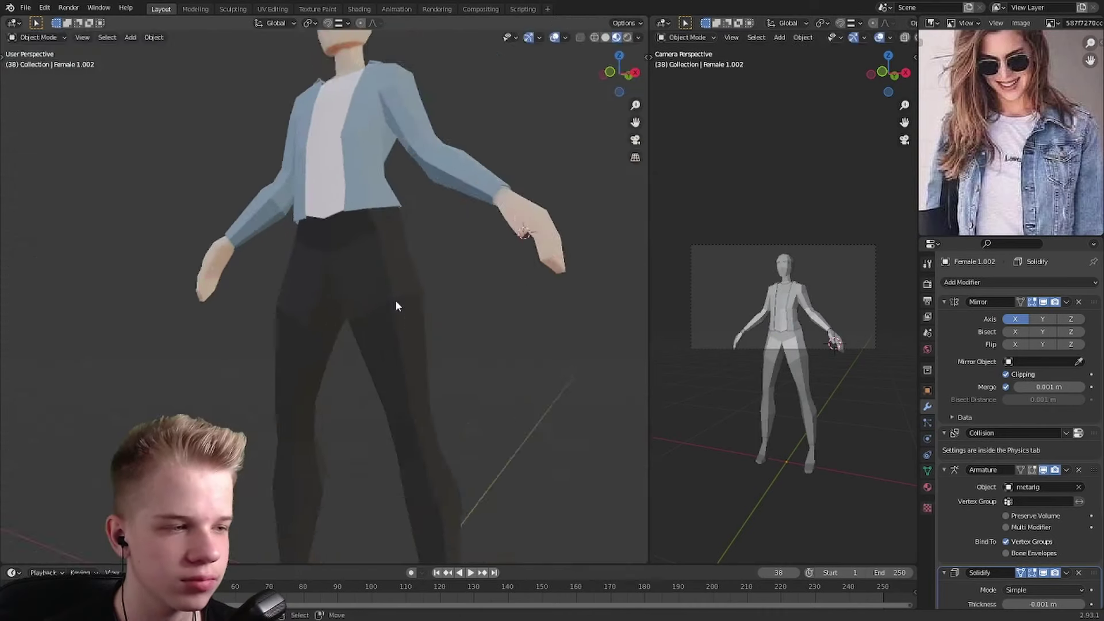
- Select the jacket's front hem vertices and move the lower hem slightly down in side view
{"action": "scroll", "coordinate": [226, 295], "scroll_direction": "up", "scroll_amount": 4}
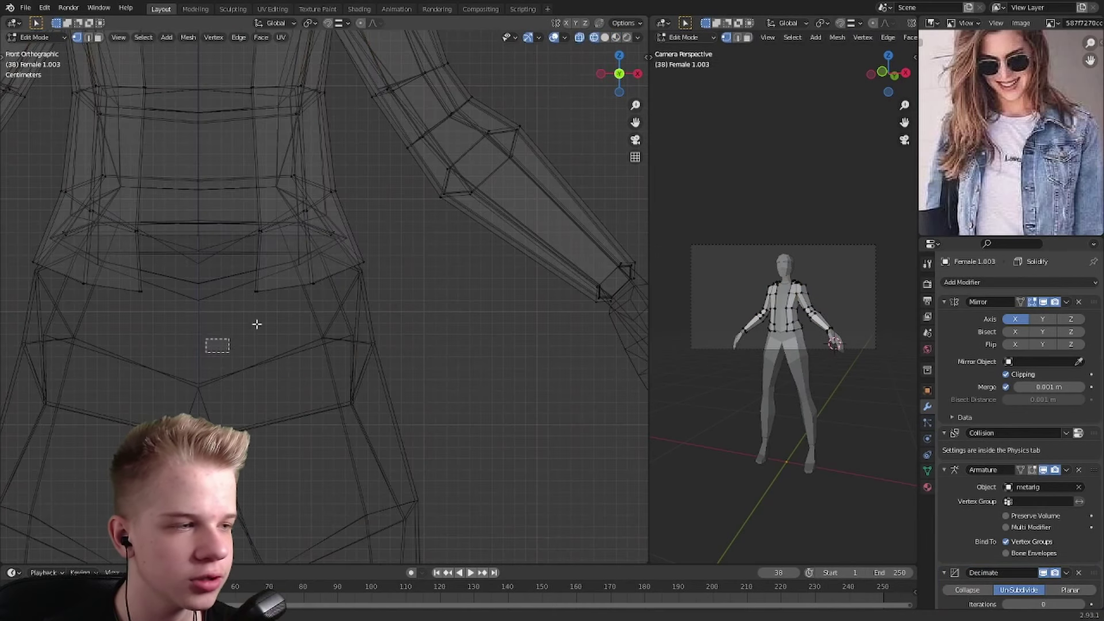
{"action": "left_click_drag", "start_coordinate": [345, 266], "coordinate": [345, 267]}
{"action": "key", "text": "KP_3"}
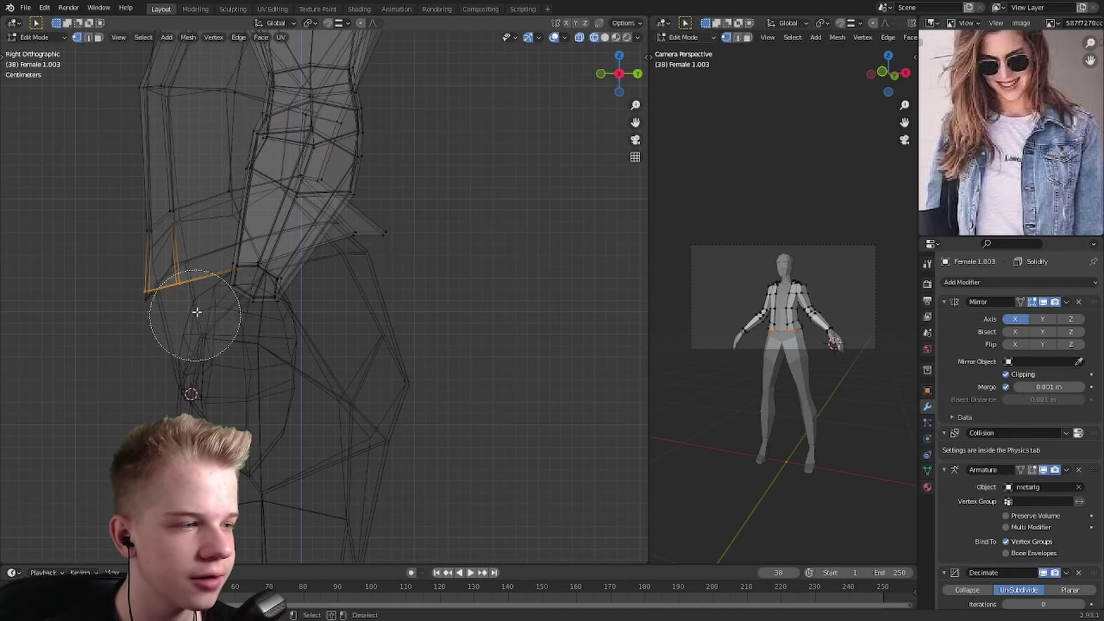
{"action": "key", "text": "shift+z"}
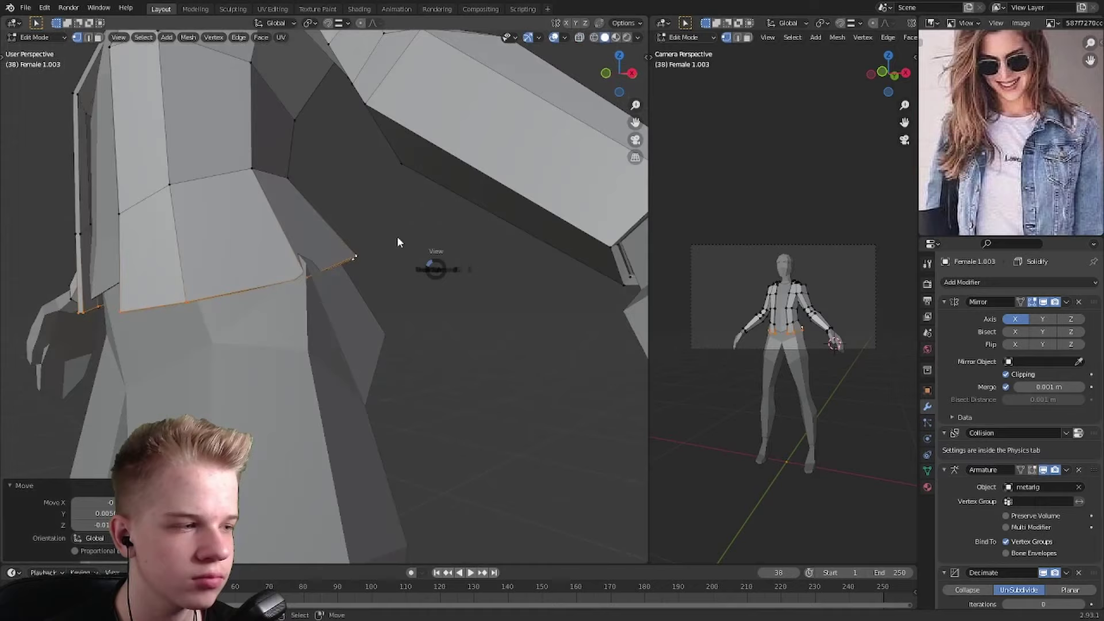
- Move the jacket sleeve's end edge loop at the wrist and edge-slide it back up the forearm
{"action": "key", "text": "KP_1"}
{"action": "key", "text": "g"}
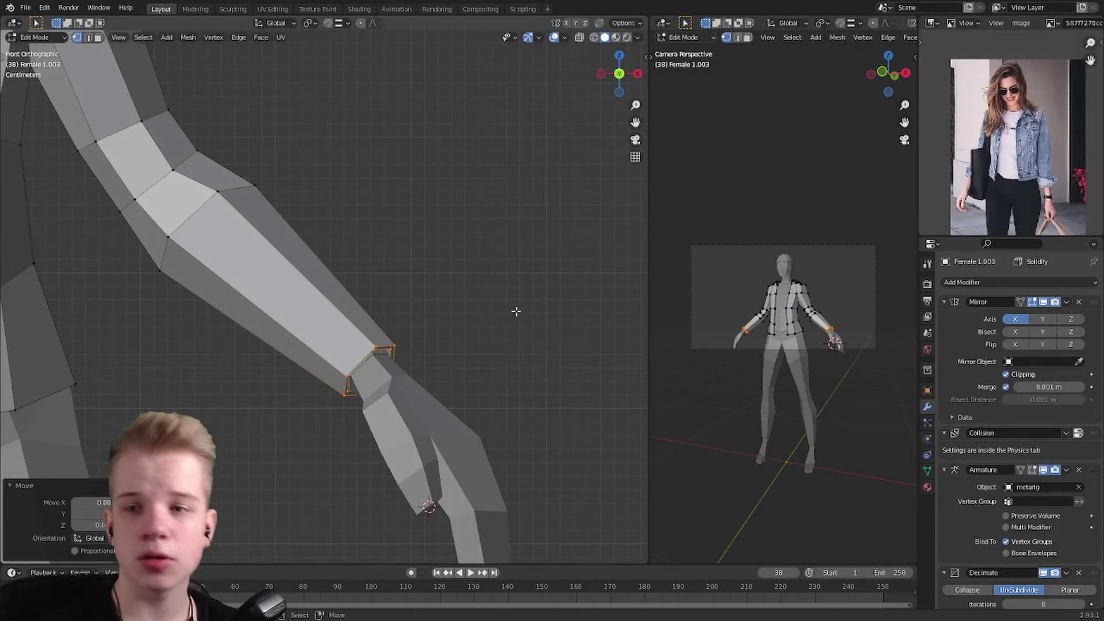
{"action": "middle_click_drag", "start_coordinate": [516, 312], "coordinate": [534, 332]}
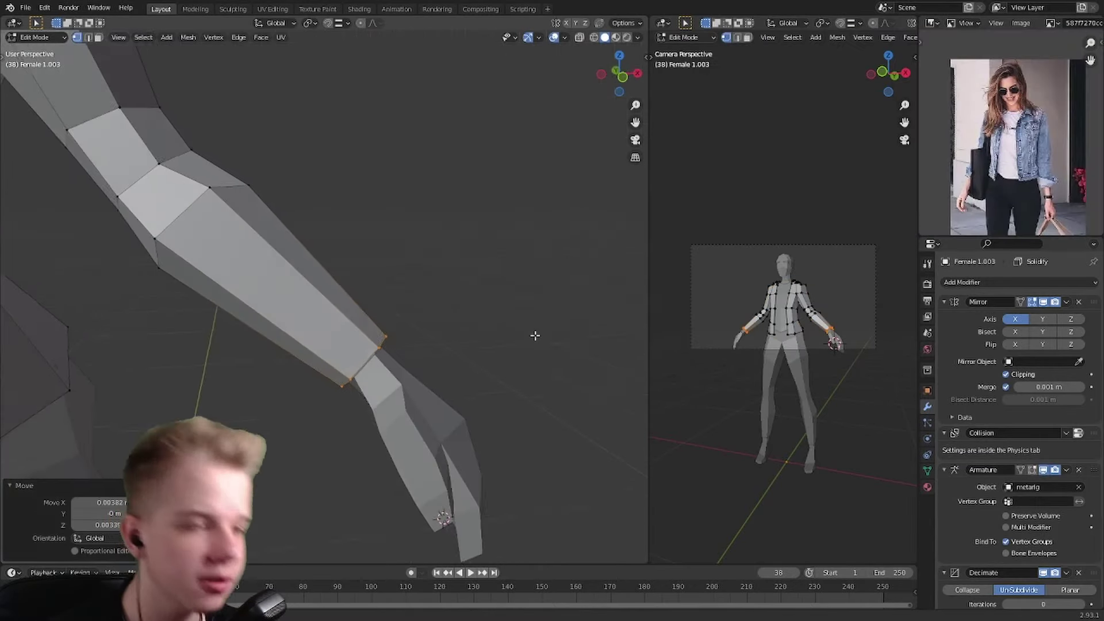
{"action": "key", "text": "g"}
{"action": "key", "text": "g"}
{"action": "key", "text": "KP_1"}
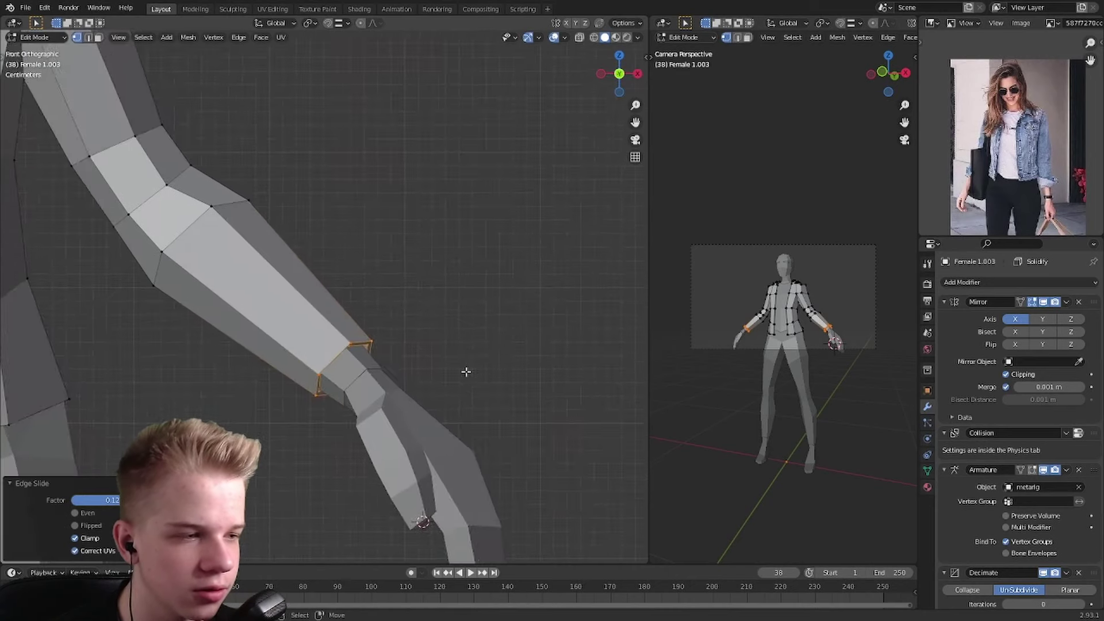
- Extrude the sleeve's end loop back up the forearm and scale it about 2.12 times to form a flared, folded-back cuff
{"action": "scroll", "coordinate": [468, 271], "scroll_direction": "up", "scroll_amount": 4}
{"action": "key", "text": "g"}
{"action": "left_click", "coordinate": [407, 300]}
{"action": "key", "text": "s"}
{"action": "left_click", "coordinate": [531, 211]}
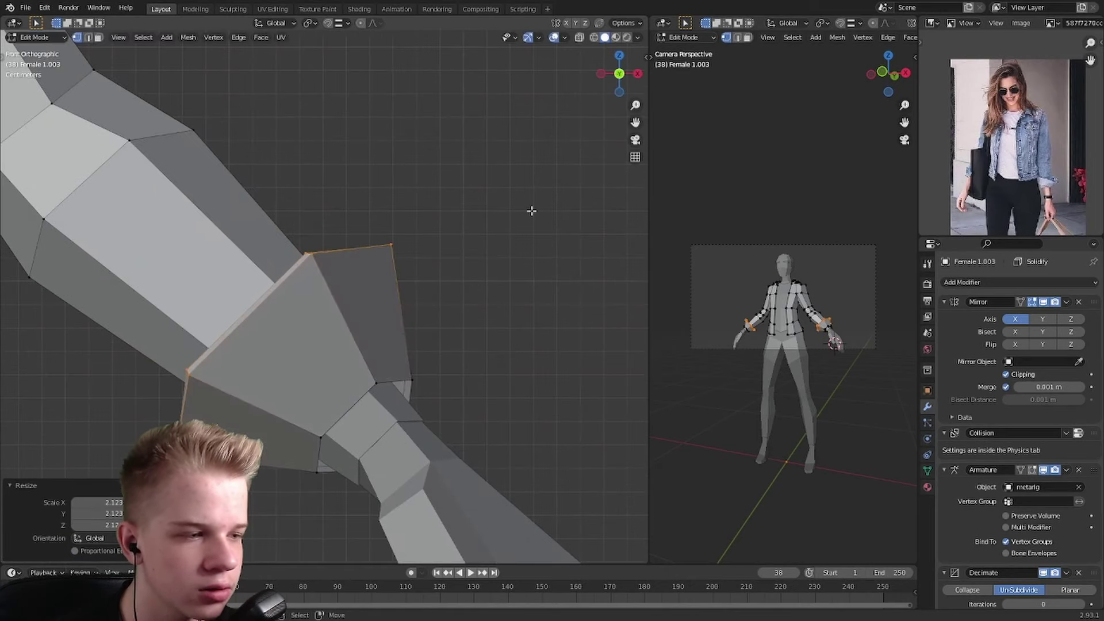
{"action": "scroll", "coordinate": [524, 240], "scroll_direction": "up", "scroll_amount": 2, "text": "ctrl"}
{"action": "left_click", "coordinate": [463, 282]}
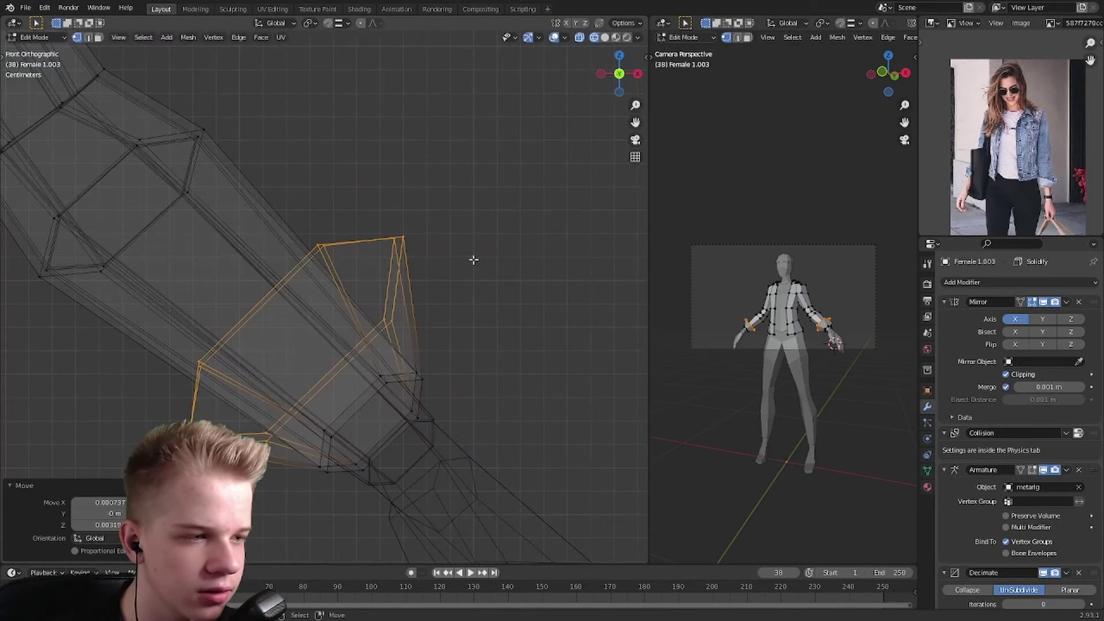
{"action": "left_click", "coordinate": [528, 338]}
- Extrude the cuff's open edge back toward the wrist and scale the new loop down
{"action": "key", "text": "z"}
{"action": "left_click", "coordinate": [581, 305]}
{"action": "key", "text": "s"}
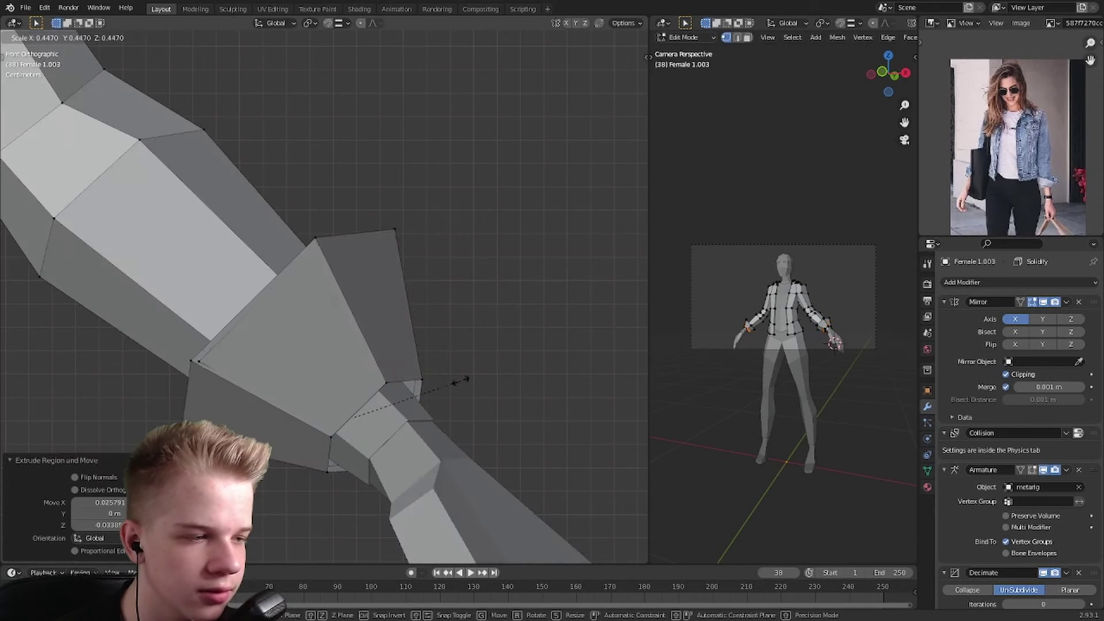
{"action": "key", "text": "shift+z"}
{"action": "key", "text": "shift+z"}
{"action": "middle_click_drag", "start_coordinate": [590, 329], "coordinate": [502, 336]}
{"action": "key", "text": "s"}
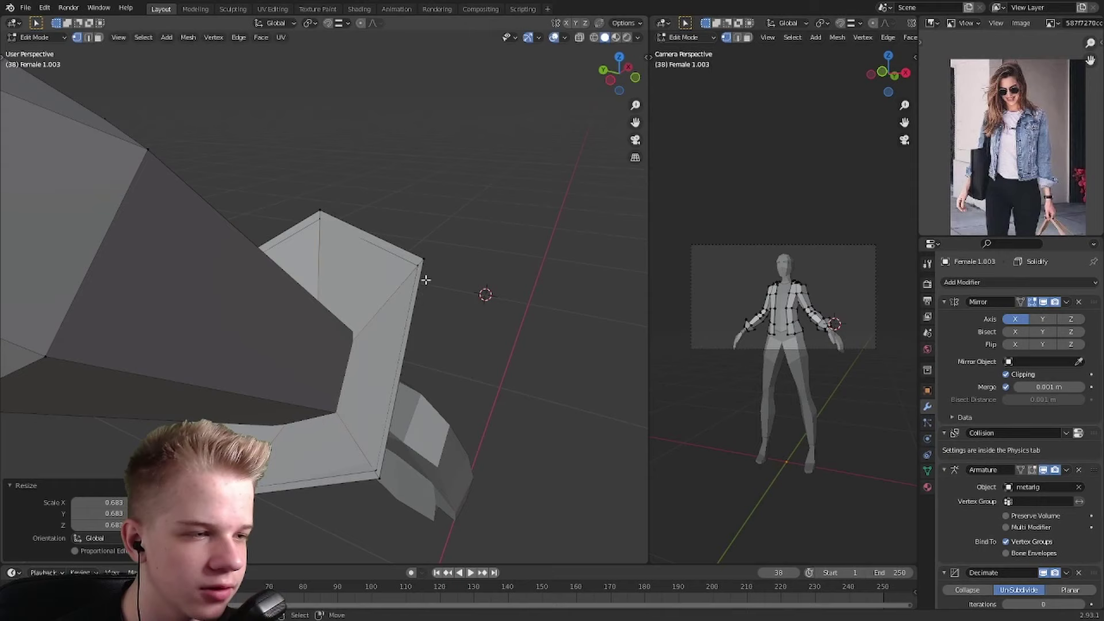
- Vertex-slide a rim vertex of the folded jacket cuff along its edge by a factor of about 0.67
{"action": "middle_click_drag", "start_coordinate": [425, 280], "coordinate": [343, 204]}
{"action": "key", "text": "shift+v"}
{"action": "left_click", "coordinate": [384, 370]}
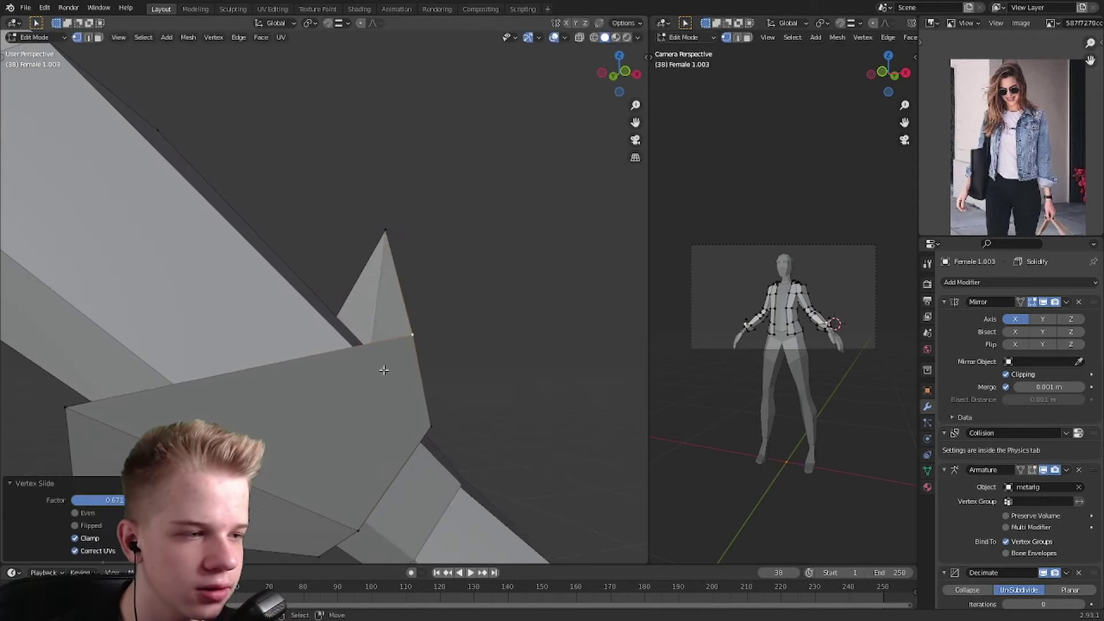
- Select the folded cuff's open edge loop and scale it to adjust its fit around the forearm
{"action": "left_click", "coordinate": [91, 410]}
{"action": "middle_click_drag", "start_coordinate": [90, 411], "coordinate": [416, 401]}
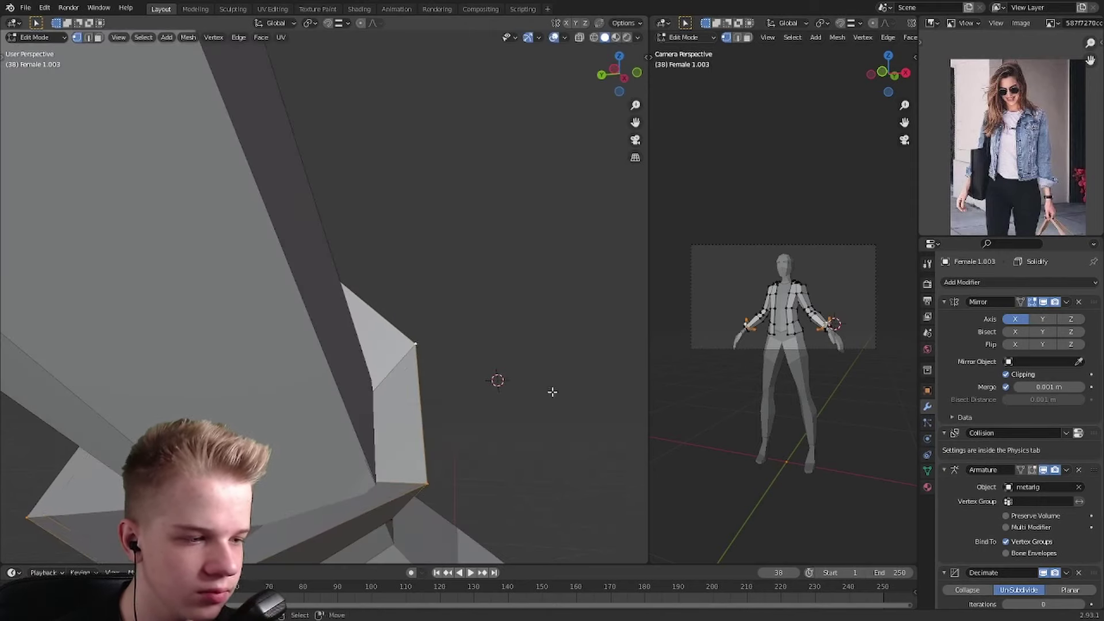
{"action": "key", "text": "s"}
{"action": "left_click", "coordinate": [485, 403]}
{"action": "middle_click_drag", "start_coordinate": [496, 402], "coordinate": [480, 325]}
{"action": "scroll", "coordinate": [481, 326], "scroll_direction": "up", "scroll_amount": 2}
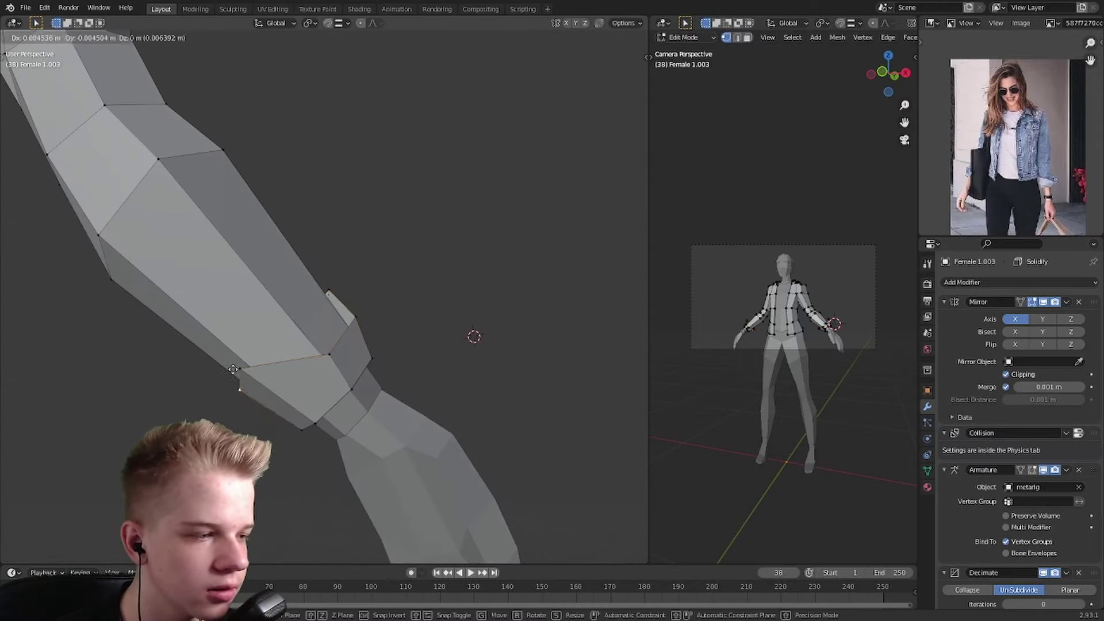
- Move the cuff's outer underside vertices in front view to even out the folded cuff's silhouette
{"action": "scroll", "coordinate": [239, 373], "scroll_direction": "up", "scroll_amount": 3}
{"action": "scroll", "coordinate": [363, 365], "scroll_direction": "down", "scroll_amount": 3}
{"action": "mouse_move", "coordinate": [362, 365]}
{"action": "middle_mouse_down"}
{"action": "mouse_move", "coordinate": [395, 387]}
{"action": "mouse_move", "coordinate": [378, 328]}
{"action": "mouse_move", "coordinate": [207, 368]}
{"action": "middle_mouse_up"}
{"action": "key", "text": "g"}
{"action": "key", "text": "shift+z"}
{"action": "key", "text": "grave"}
{"action": "key", "text": "Escape"}
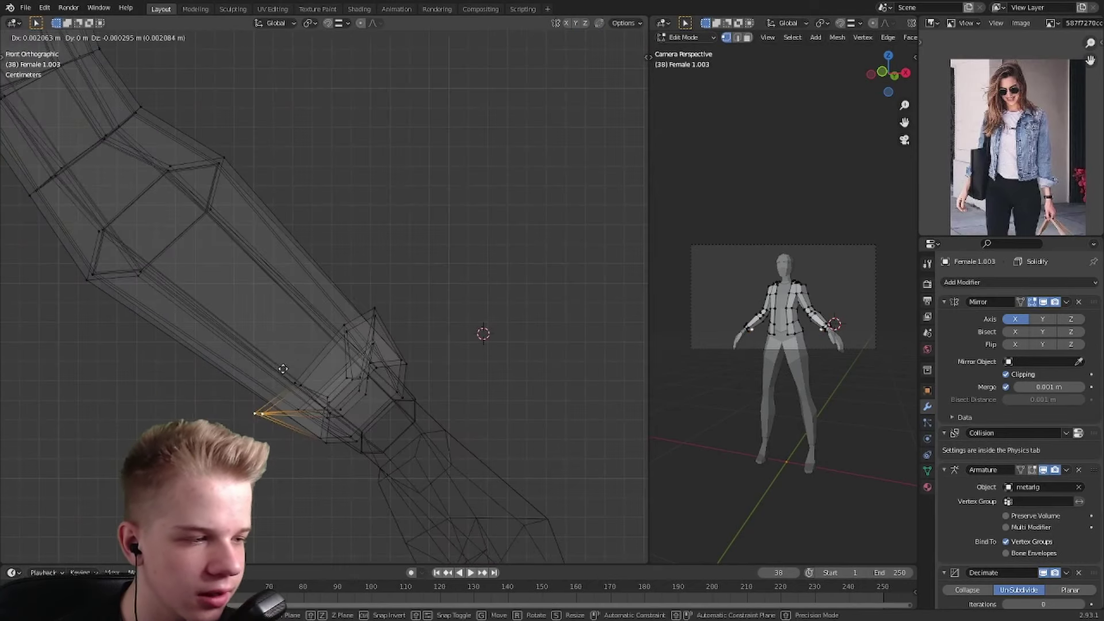
{"action": "key", "text": "shift+z"}
{"action": "mouse_move", "coordinate": [363, 362]}
{"action": "middle_mouse_down"}
{"action": "mouse_move", "coordinate": [430, 380]}
{"action": "mouse_move", "coordinate": [380, 345]}
{"action": "middle_mouse_up"}
{"action": "scroll", "coordinate": [402, 368], "scroll_direction": "up", "scroll_amount": 3}
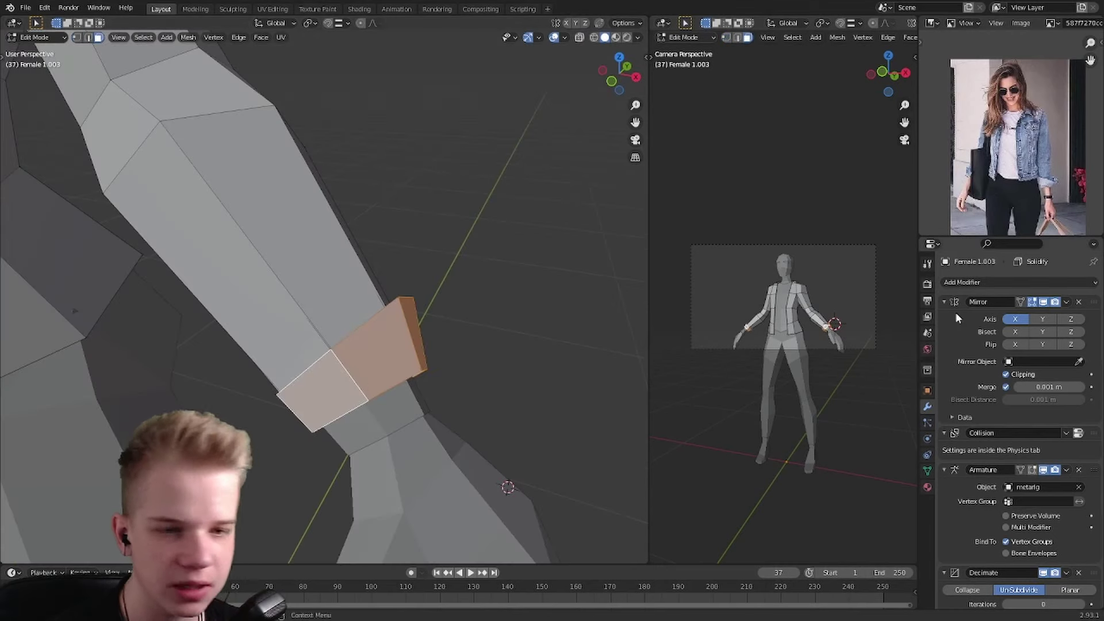
- Create a second jacket material named Denim 2 with a pale lavender base color for the selected cuff faces
{"action": "left_click", "coordinate": [928, 487]}
{"action": "scroll", "coordinate": [989, 360], "scroll_direction": "up", "scroll_amount": 1}
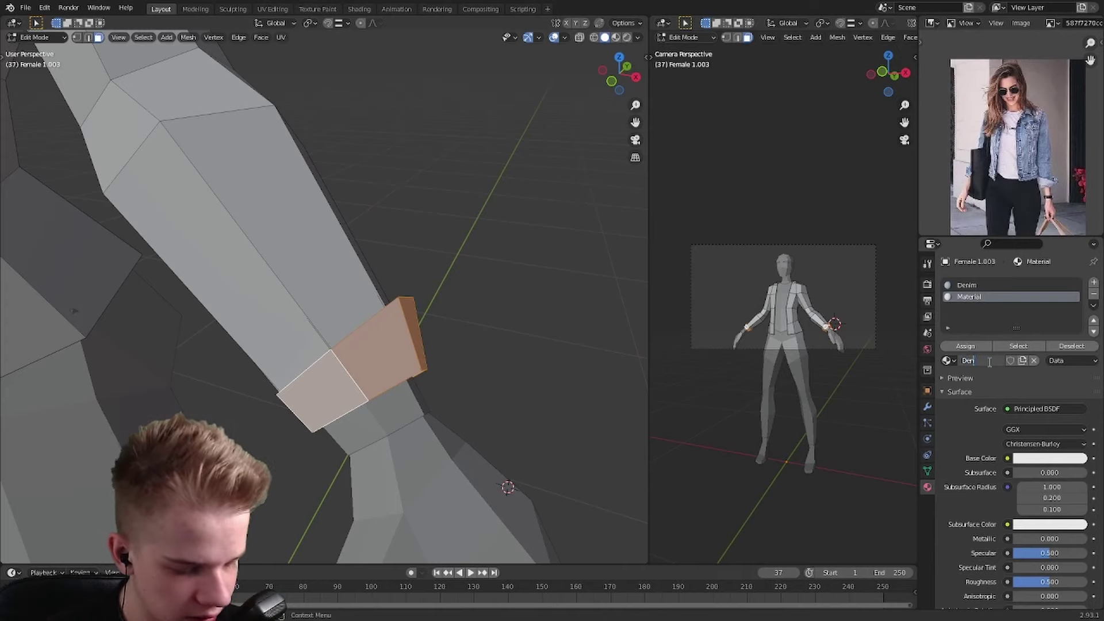
{"action": "left_click", "coordinate": [1048, 459]}
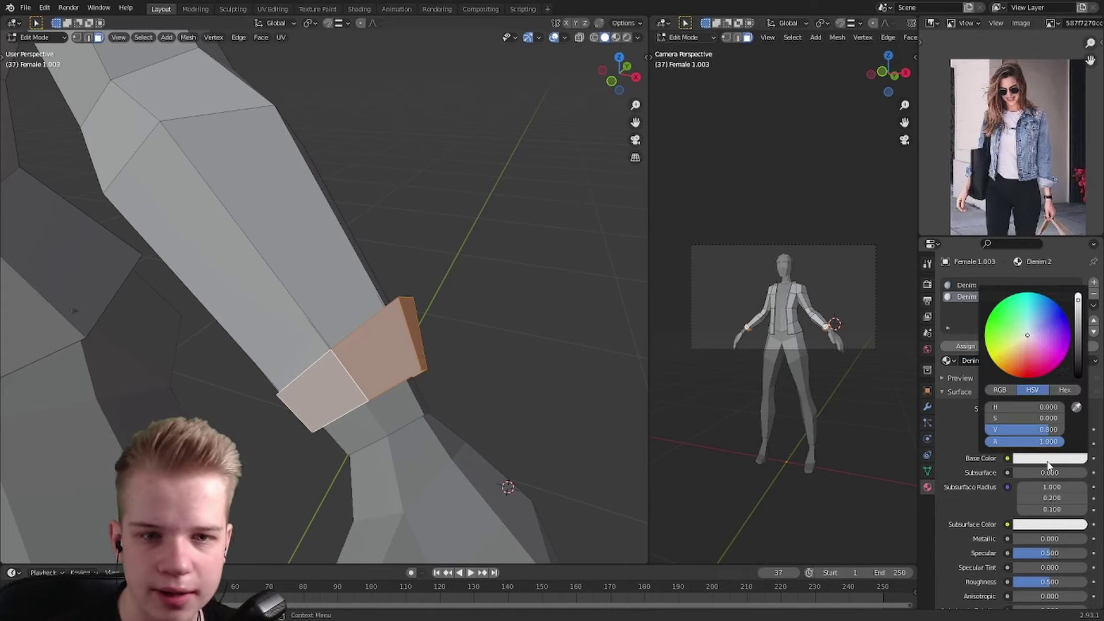
{"action": "left_click", "coordinate": [1075, 407]}
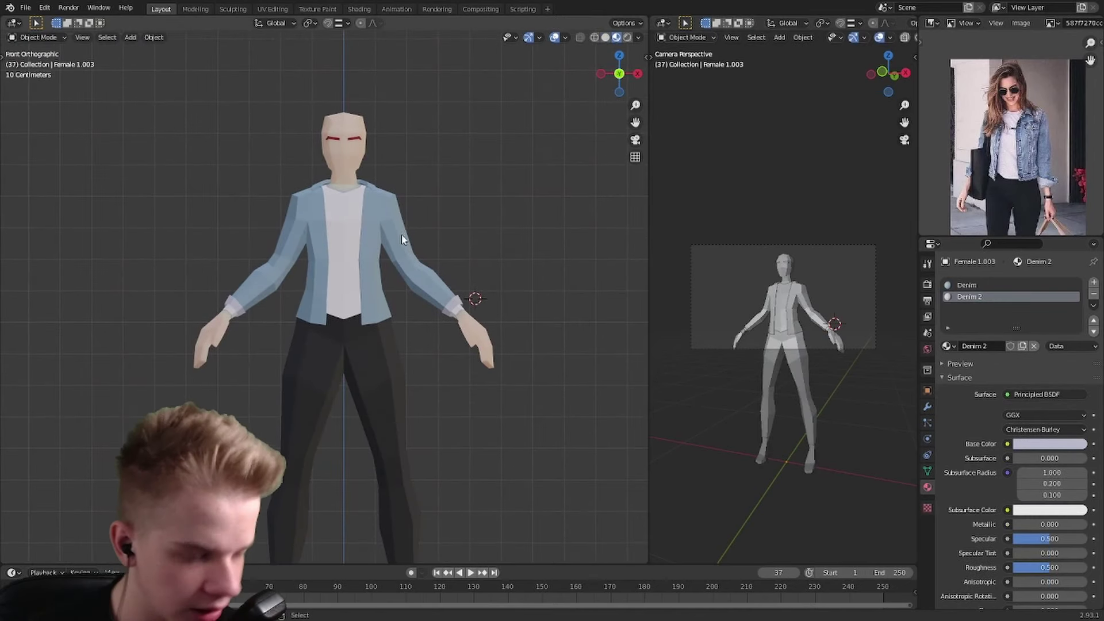
- Show the object list in place of the reference image and unhide the hair object Female 1.011
{"action": "scroll", "coordinate": [398, 288], "scroll_direction": "down", "scroll_amount": 3}
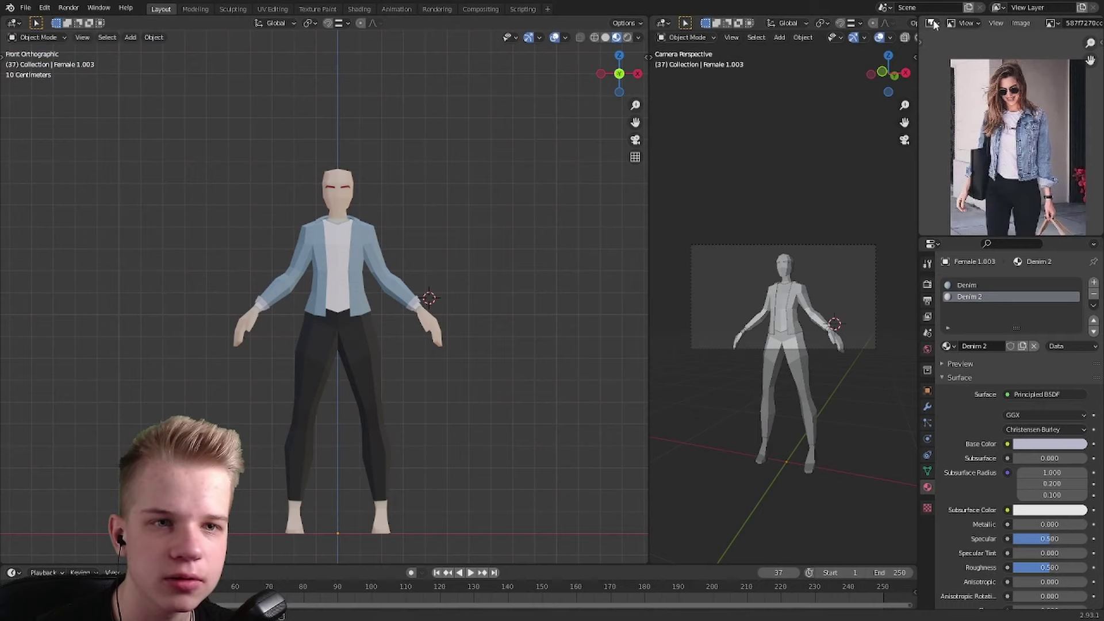
{"action": "left_click", "coordinate": [932, 24]}
{"action": "left_click", "coordinate": [928, 62]}
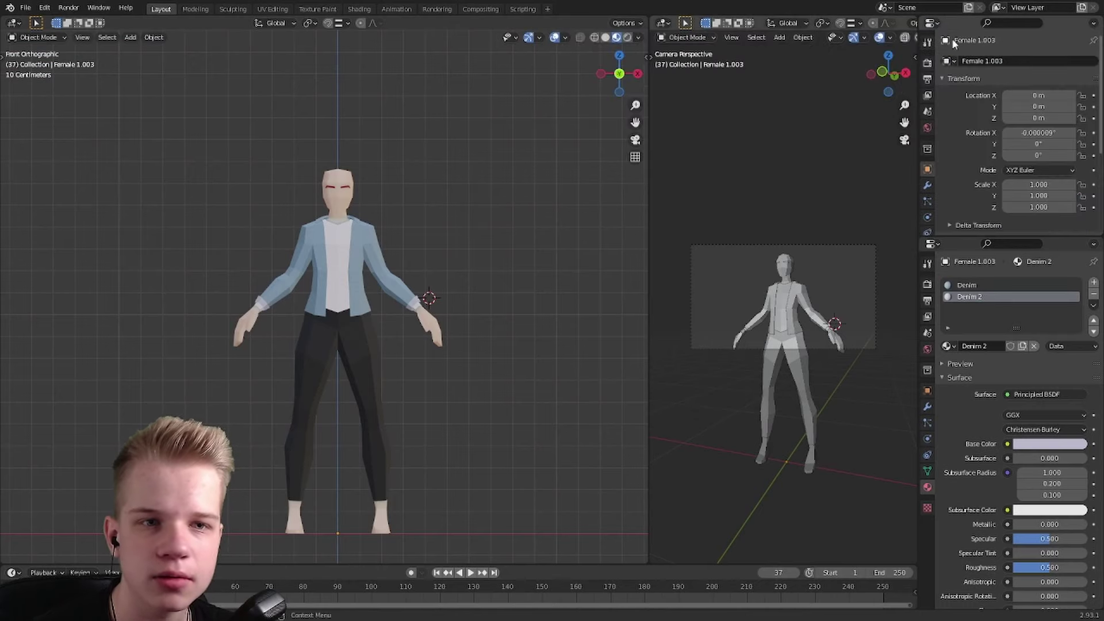
{"action": "left_click", "coordinate": [933, 23]}
{"action": "left_click", "coordinate": [877, 50]}
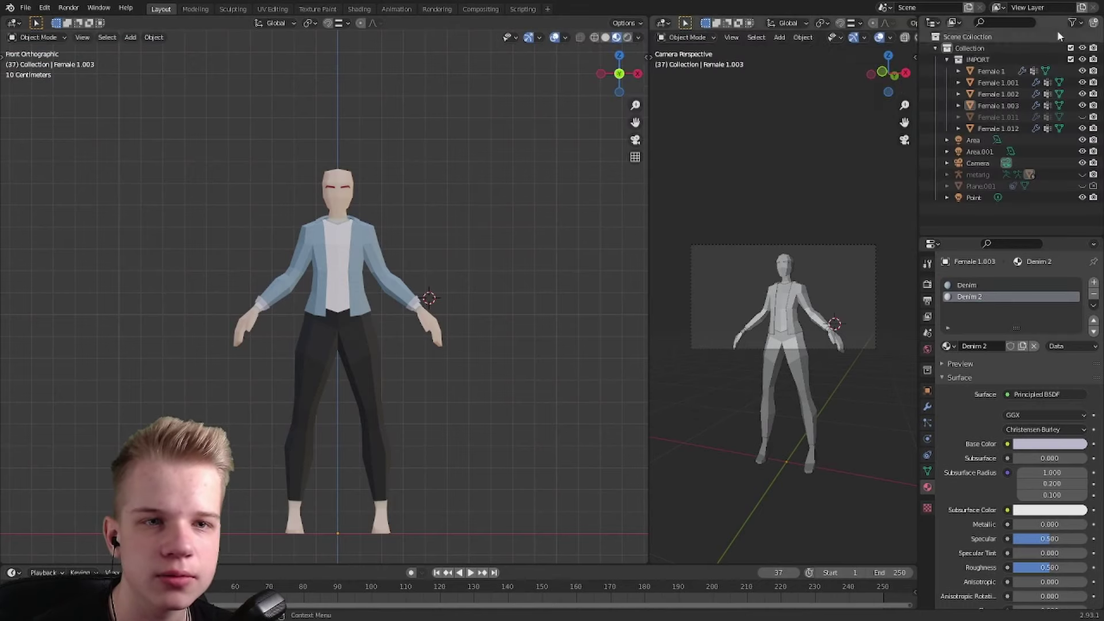
{"action": "left_click", "coordinate": [1093, 118]}
{"action": "middle_click_drag", "start_coordinate": [410, 201], "coordinate": [353, 310]}
{"action": "key", "text": "grave"}
{"action": "left_click", "coordinate": [323, 209]}
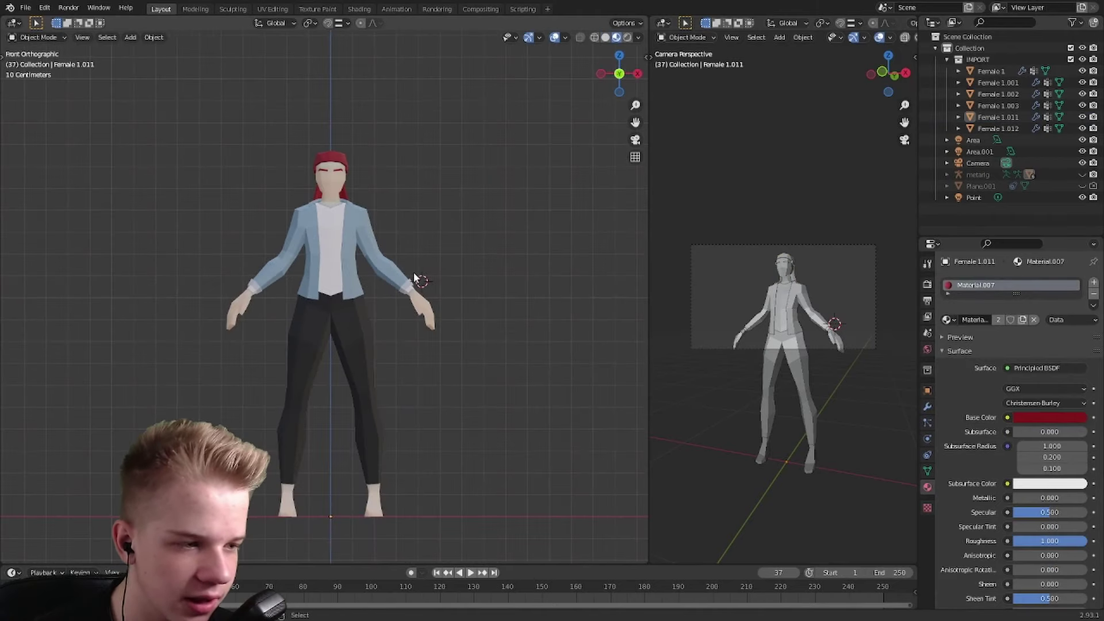
- Restore the image editor with the outfit reference photo in place of the object list
{"action": "middle_click_drag", "start_coordinate": [413, 275], "coordinate": [406, 213], "text": "shift"}
{"action": "left_click", "coordinate": [925, 23]}
{"action": "left_click", "coordinate": [869, 67]}
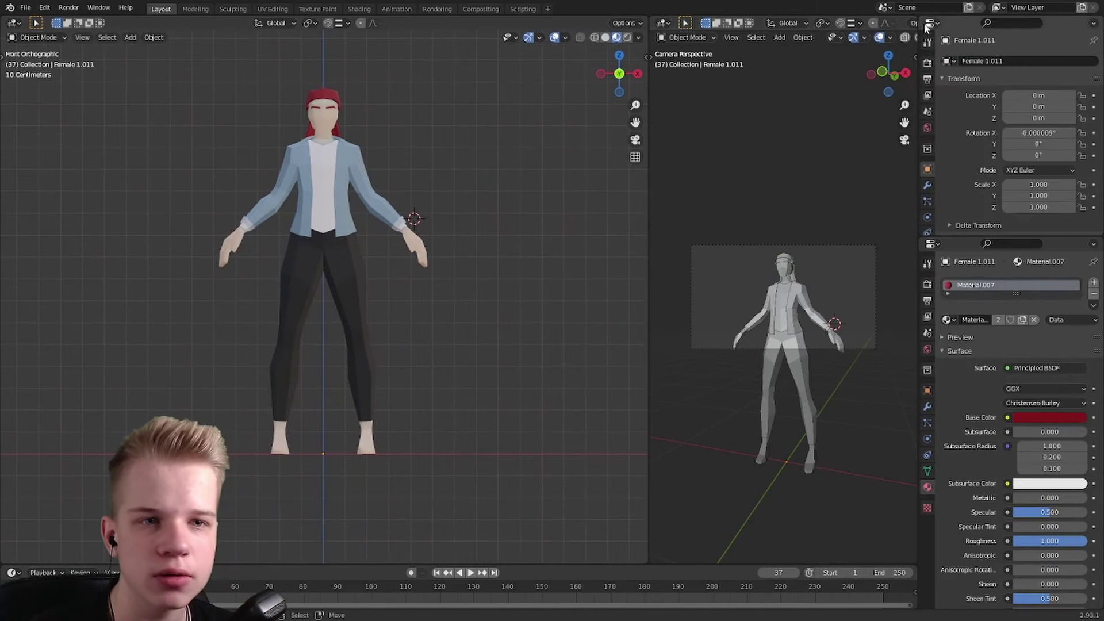
{"action": "left_click", "coordinate": [930, 22]}
{"action": "left_click", "coordinate": [868, 55]}
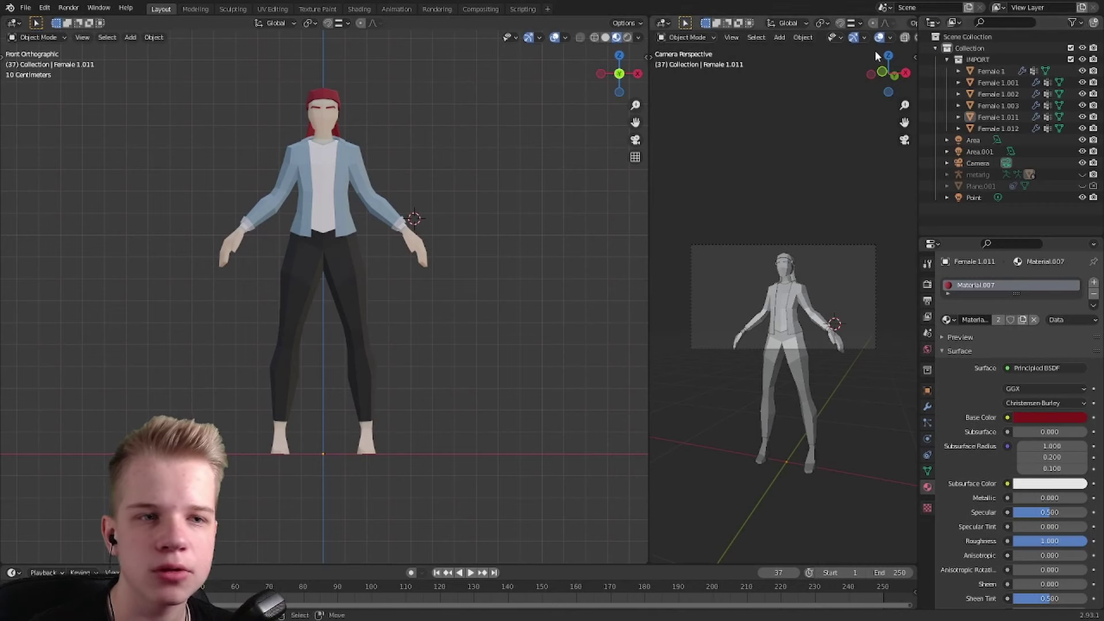
{"action": "left_click", "coordinate": [929, 22]}
{"action": "left_click", "coordinate": [595, 67]}
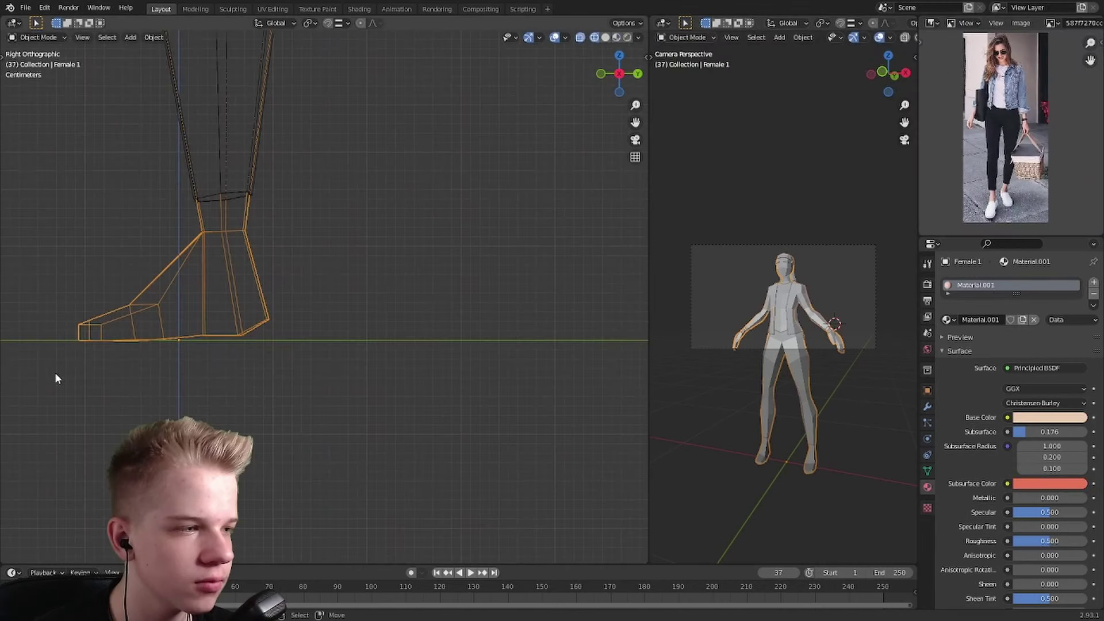
- Select the body mesh's foot vertices below the ankle in side view and duplicate them into a separate shoe object
{"action": "left_click", "coordinate": [286, 231]}
{"action": "key", "text": "z"}
{"action": "left_click", "coordinate": [247, 310]}
{"action": "key", "text": "1"}
{"action": "left_click_drag", "start_coordinate": [81, 384], "coordinate": [315, 193]}
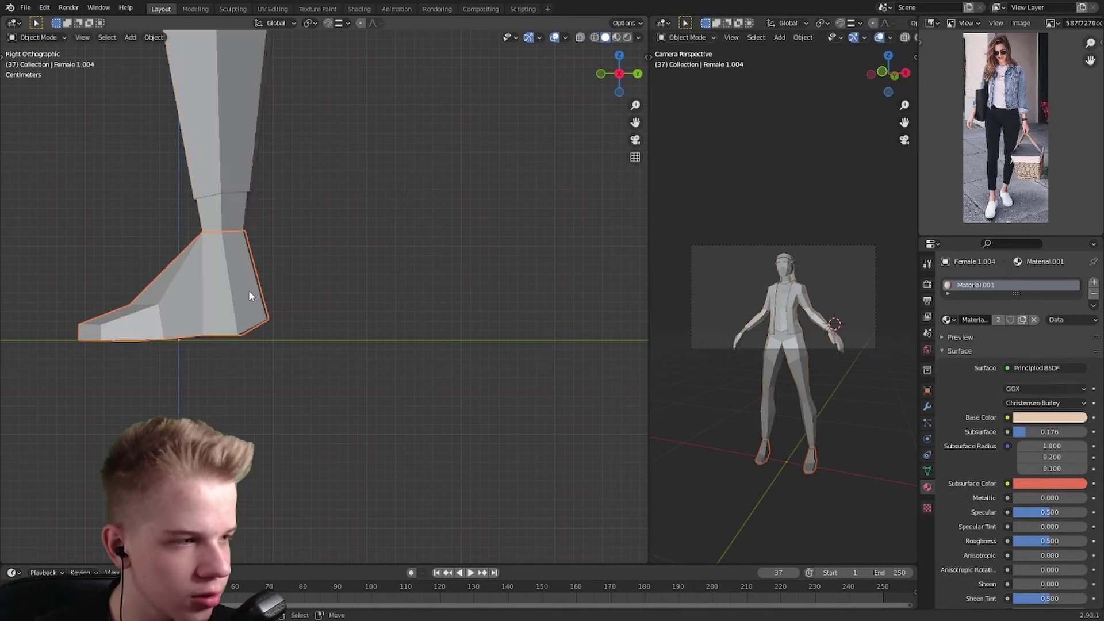
- Select the shoe's top opening loop at the ankle and edge-slide it down the foot by a factor of about 0.24
{"action": "key", "text": "z"}
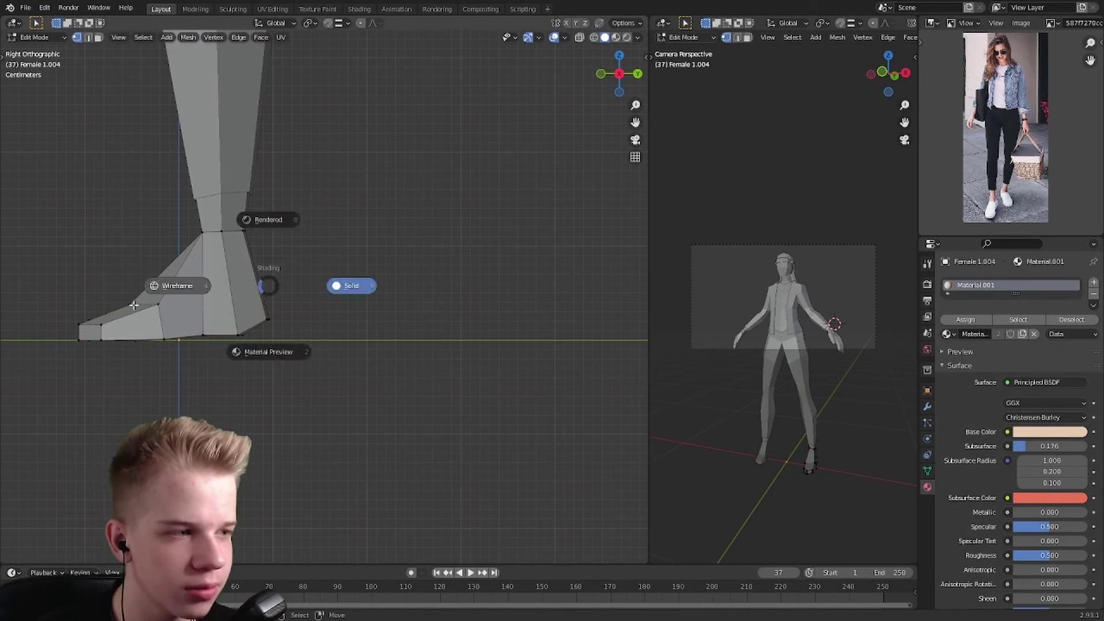
{"action": "key", "text": "z"}
{"action": "left_click", "coordinate": [233, 302]}
{"action": "scroll", "coordinate": [233, 302], "scroll_direction": "up", "scroll_amount": 5}
{"action": "scroll", "coordinate": [1012, 132], "scroll_direction": "up", "scroll_amount": 4}
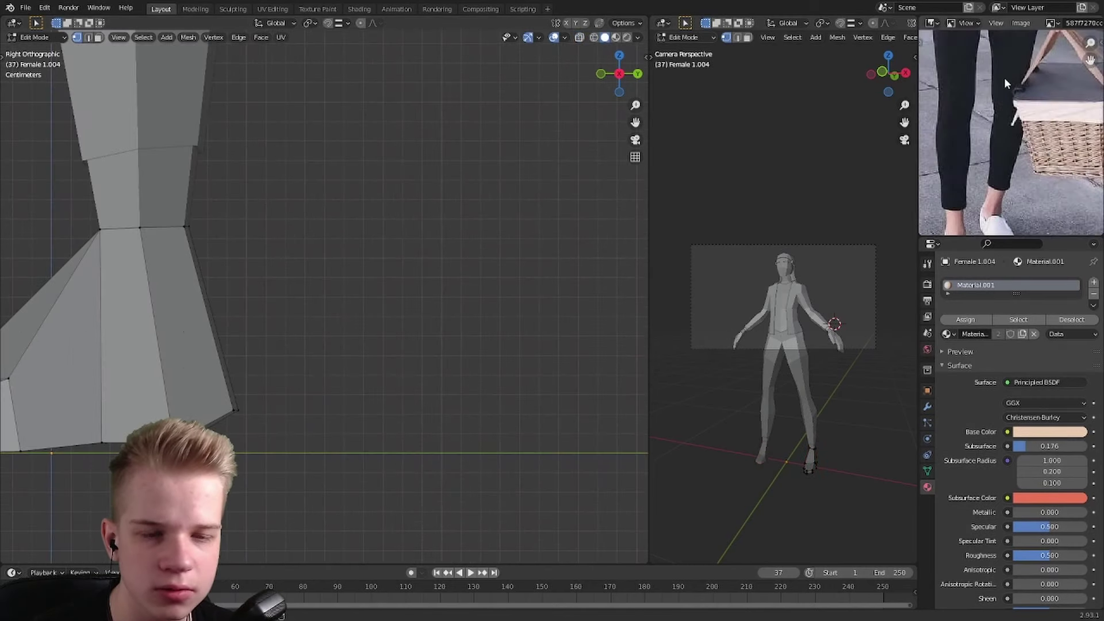
{"action": "middle_click_drag", "start_coordinate": [230, 247], "coordinate": [334, 256], "text": "shift"}
{"action": "key", "text": "z"}
{"action": "key", "text": "z"}
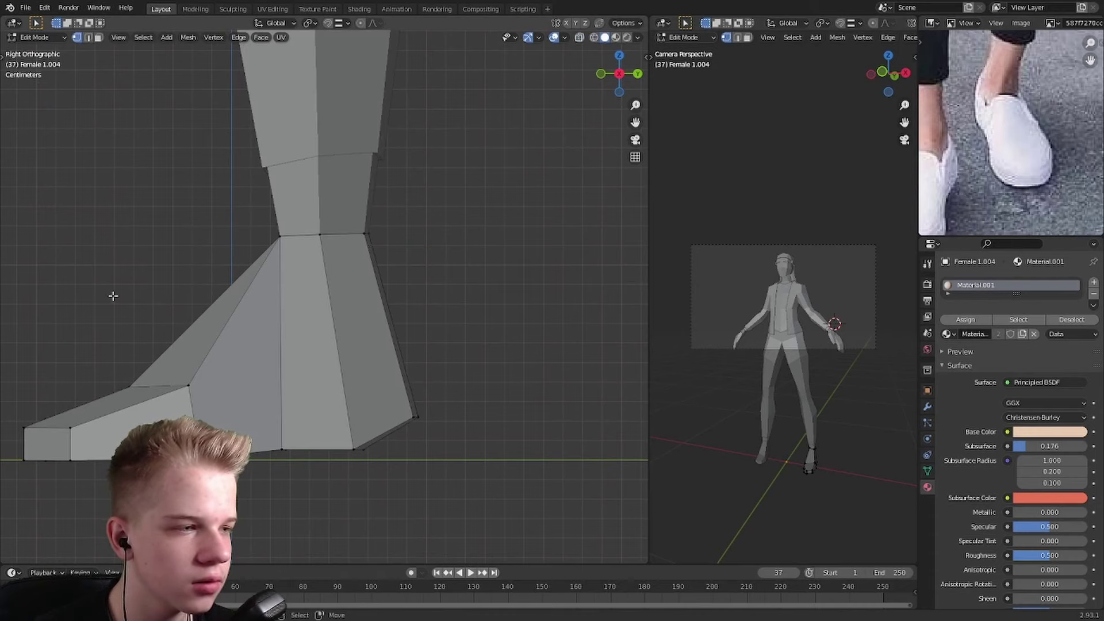
{"action": "key", "text": "alt+z"}
{"action": "left_click_drag", "start_coordinate": [121, 307], "coordinate": [373, 219]}
{"action": "key", "text": "alt+z"}
{"action": "key", "text": "g"}
{"action": "key", "text": "g"}
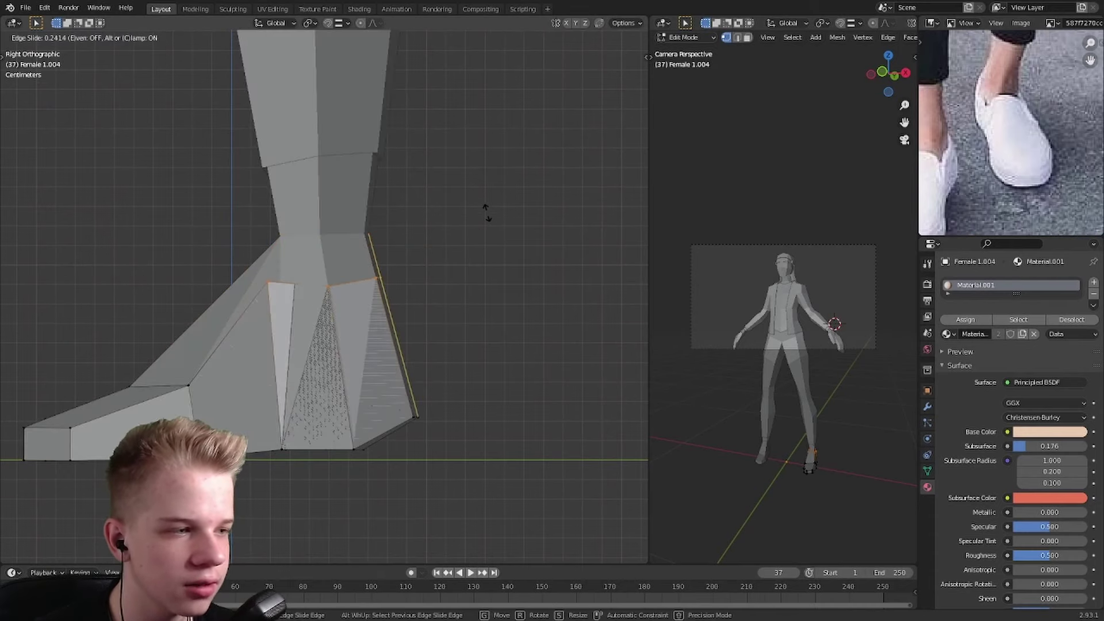
{"action": "left_click", "coordinate": [486, 213]}
- Select the shoe opening's front edge and edge-slide it down the instep to form a low slip-on opening
{"action": "middle_click_drag", "start_coordinate": [486, 213], "coordinate": [437, 271]}
{"action": "key", "text": "g"}
{"action": "right_click", "coordinate": [569, 197]}
{"action": "key", "text": "alt+z"}
{"action": "key", "text": "alt+z"}
{"action": "key", "text": "alt+z"}
{"action": "left_click", "coordinate": [455, 268]}
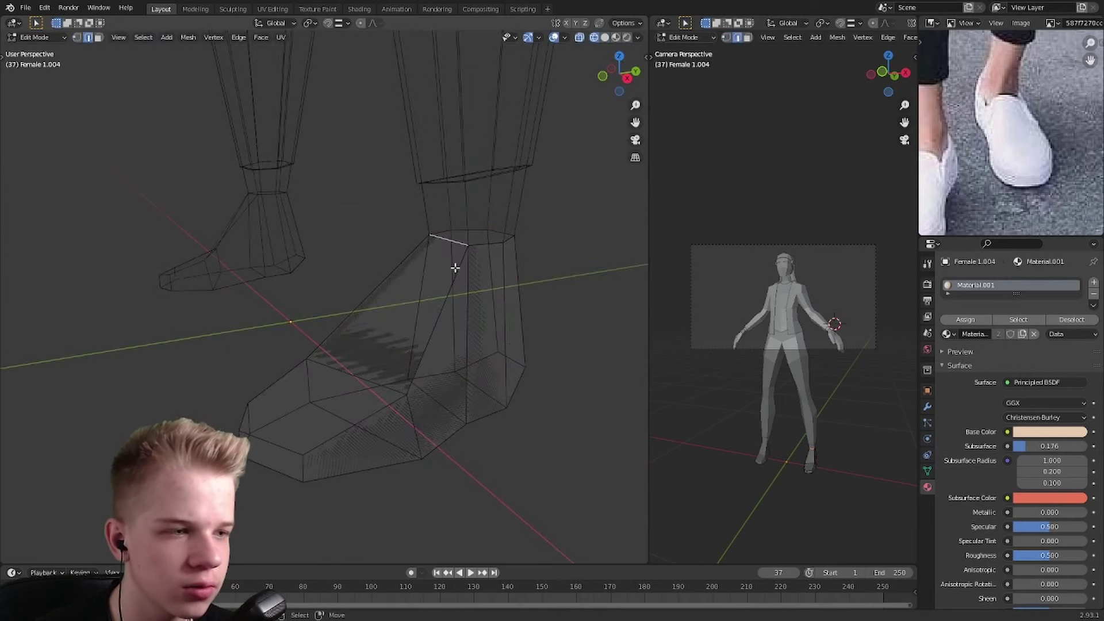
{"action": "left_click", "coordinate": [483, 282]}
{"action": "key", "text": "alt+z"}
{"action": "middle_click_drag", "start_coordinate": [481, 288], "coordinate": [425, 230]}
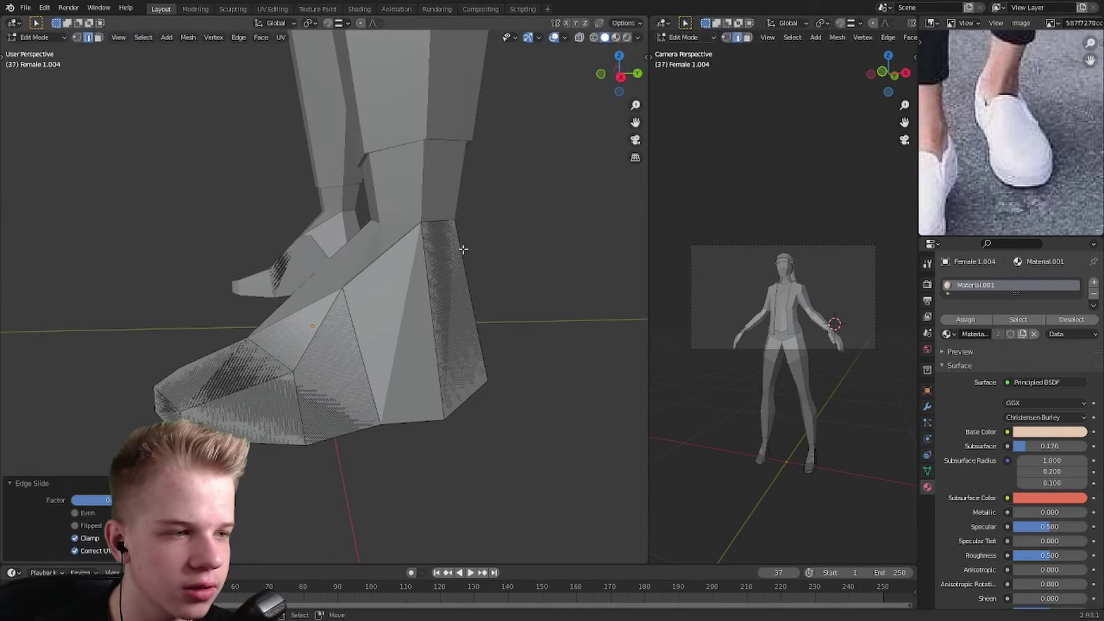
- Leave mesh editing and add a modifier that thickens the shoe mesh so it covers the foot
{"action": "key", "text": "alt+z"}
{"action": "key", "text": "Tab"}
{"action": "key", "text": "alt+z"}
{"action": "key", "text": "grave"}
{"action": "left_click", "coordinate": [307, 168]}
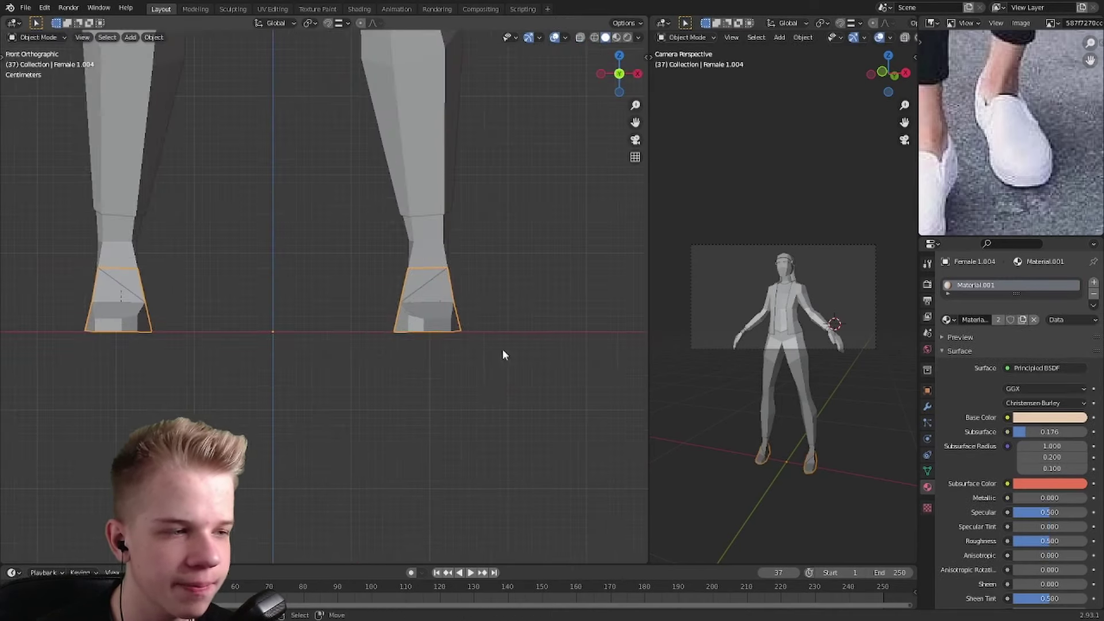
{"action": "left_click", "coordinate": [928, 406]}
{"action": "left_click", "coordinate": [975, 285]}
- Replace the shoes' shared skin material with a new white material
{"action": "left_click", "coordinate": [927, 487]}
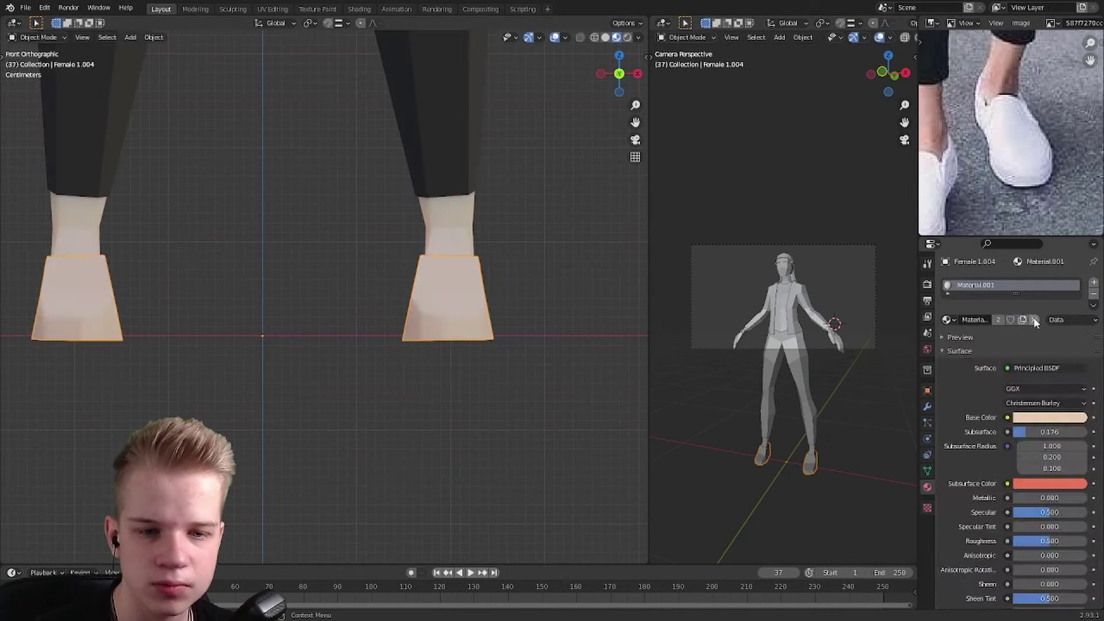
{"action": "left_click", "coordinate": [1034, 320]}
{"action": "left_click", "coordinate": [988, 319]}
- Examine the complete character and outfit from several angles in material preview
{"action": "middle_click_drag", "start_coordinate": [506, 299], "coordinate": [530, 343]}
{"action": "key", "text": "Tab"}
{"action": "key", "text": "grave"}
{"action": "left_click", "coordinate": [385, 216]}
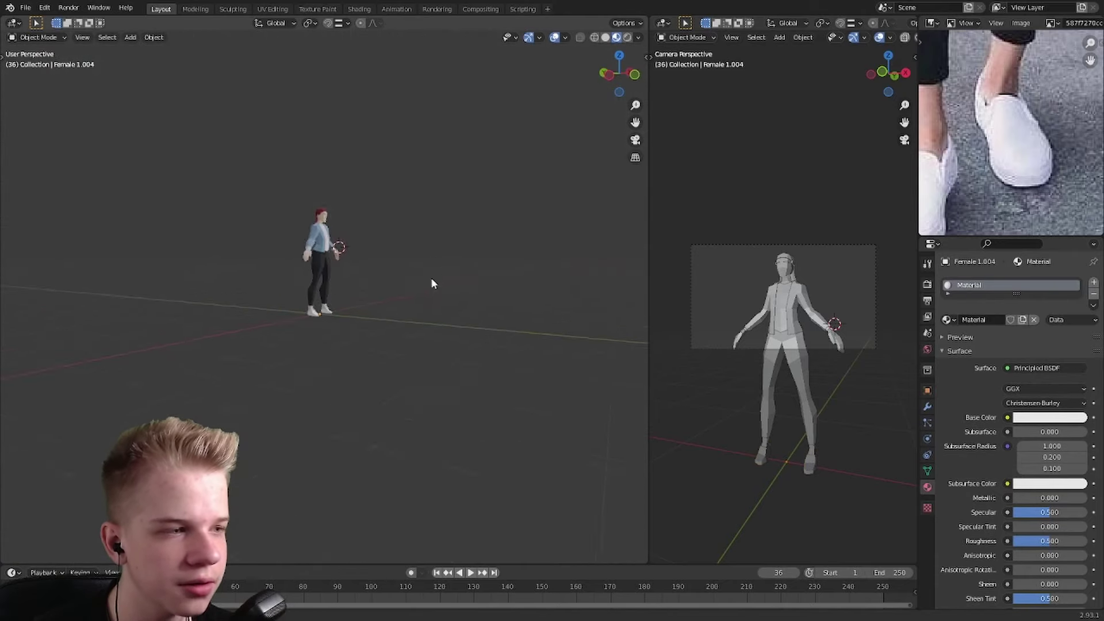
{"action": "scroll", "coordinate": [433, 283], "scroll_direction": "up", "scroll_amount": 5}
{"action": "scroll", "coordinate": [429, 299], "scroll_direction": "down", "scroll_amount": 4}
{"action": "middle_click_drag", "start_coordinate": [443, 325], "coordinate": [265, 302]}
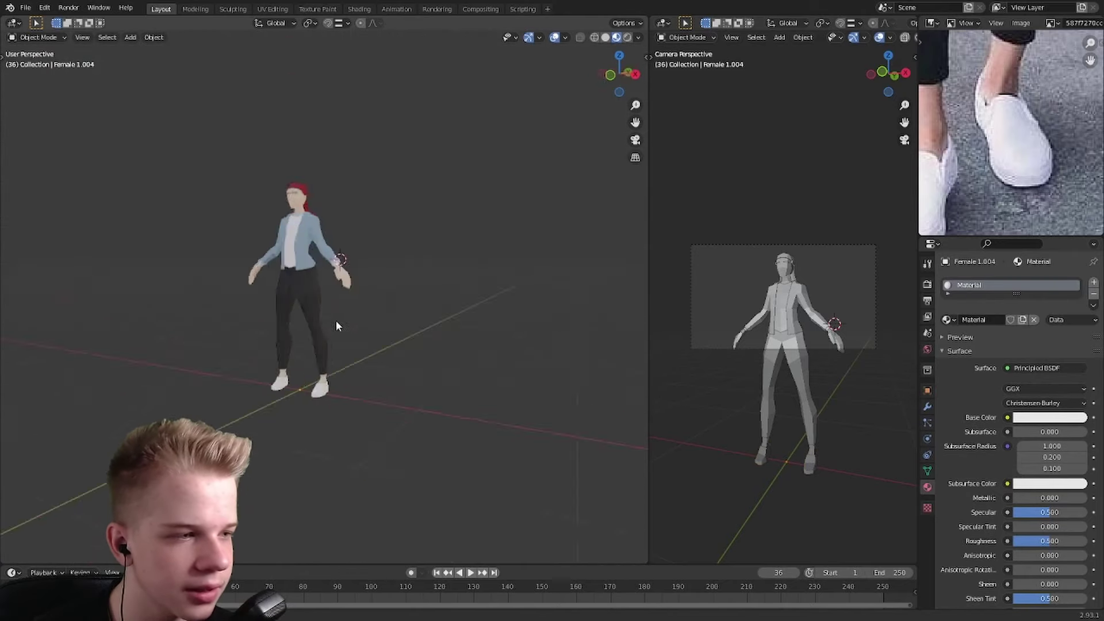
{"action": "middle_click_drag", "start_coordinate": [336, 325], "coordinate": [409, 361]}
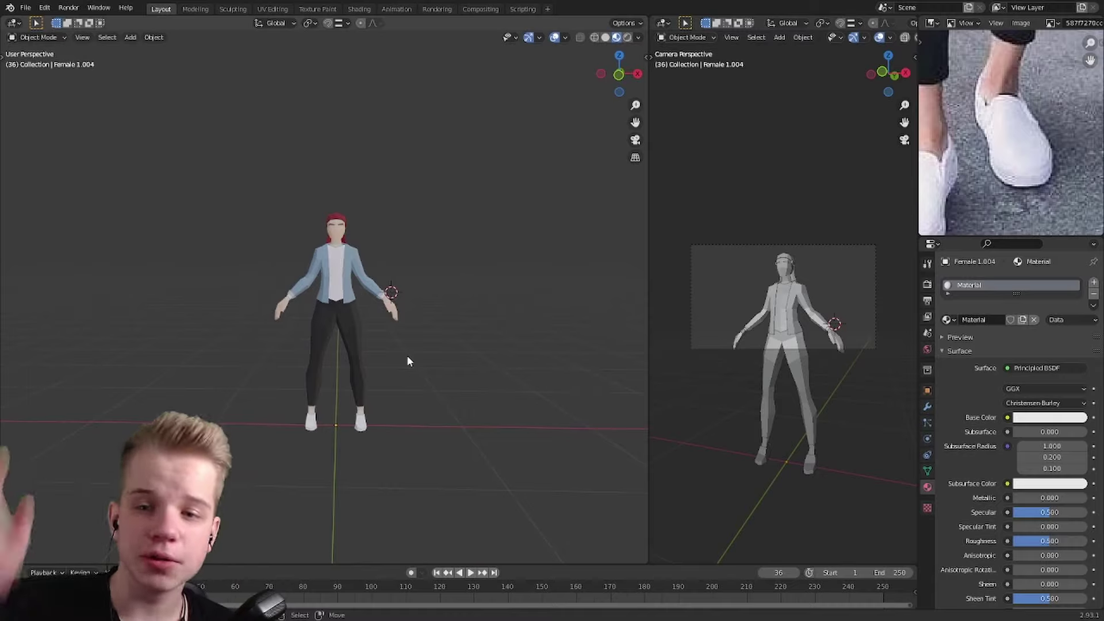